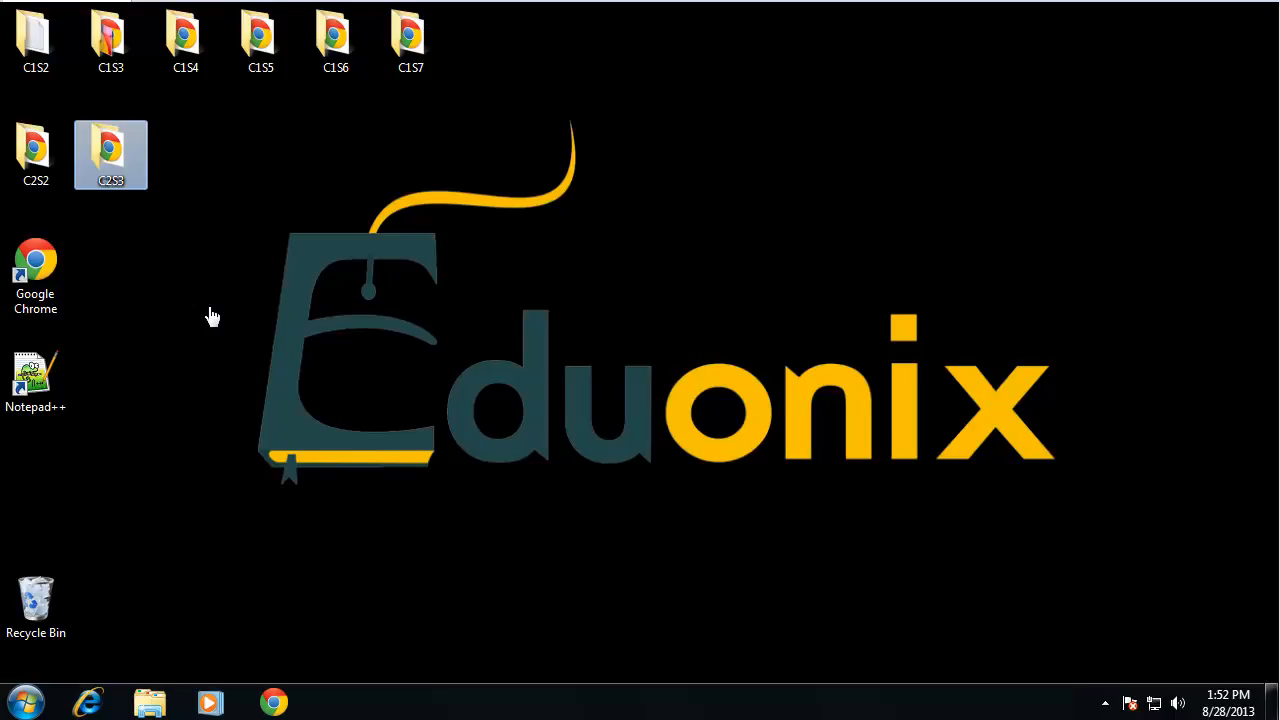
Create a new desktop folder named C2S4 and drag it next to C2S3.
{"action": "right_click", "coordinate": [294, 204]}
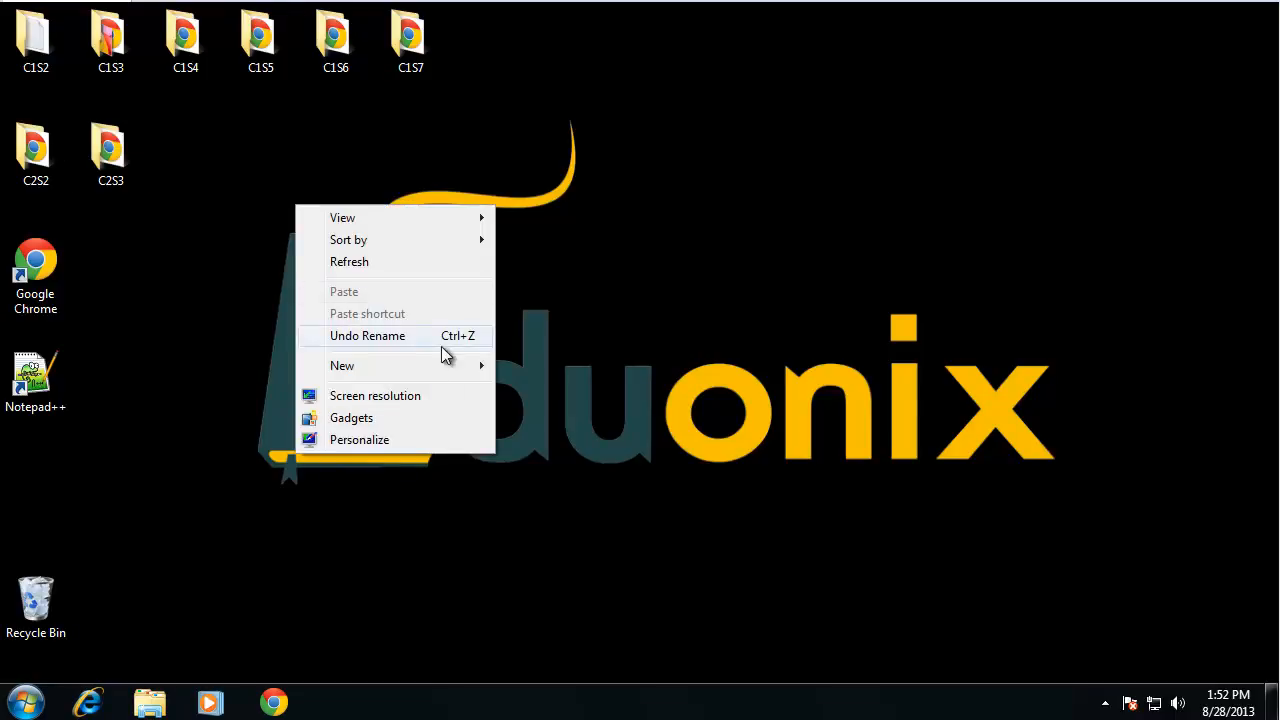
{"action": "mouse_move", "coordinate": [342, 366]}
{"action": "left_click", "coordinate": [548, 363]}
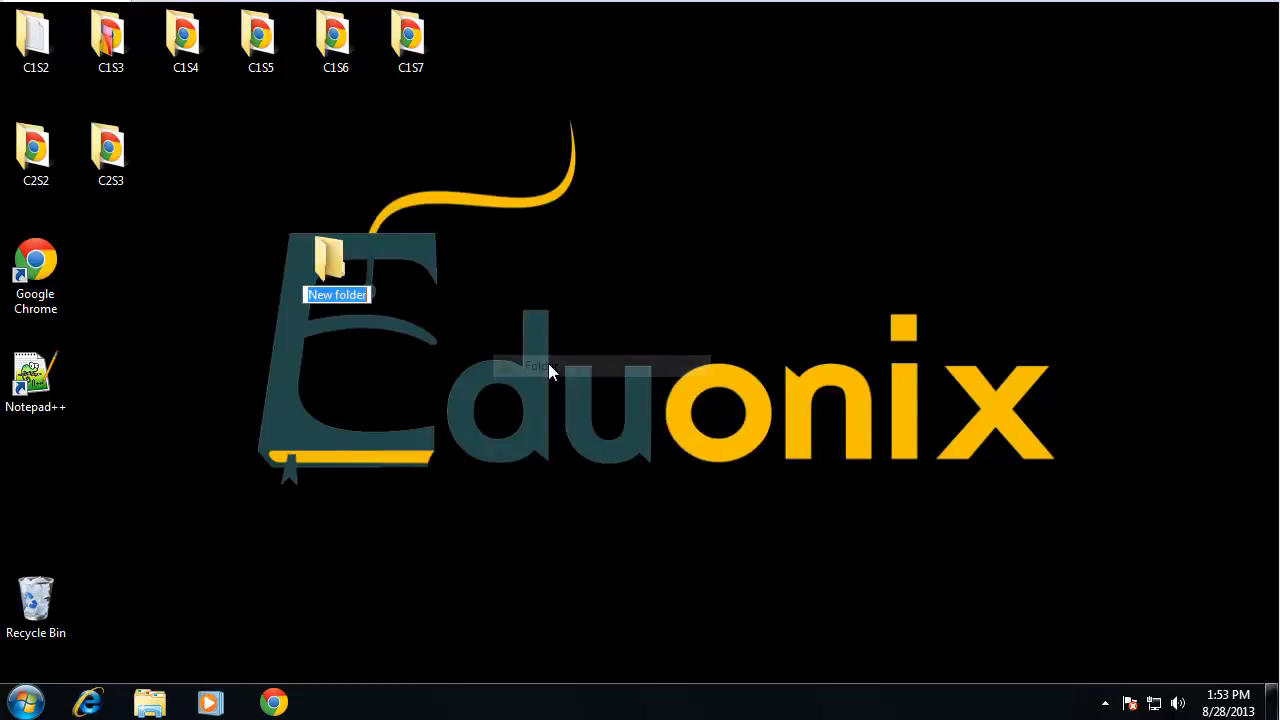
{"action": "type", "text": "C"}
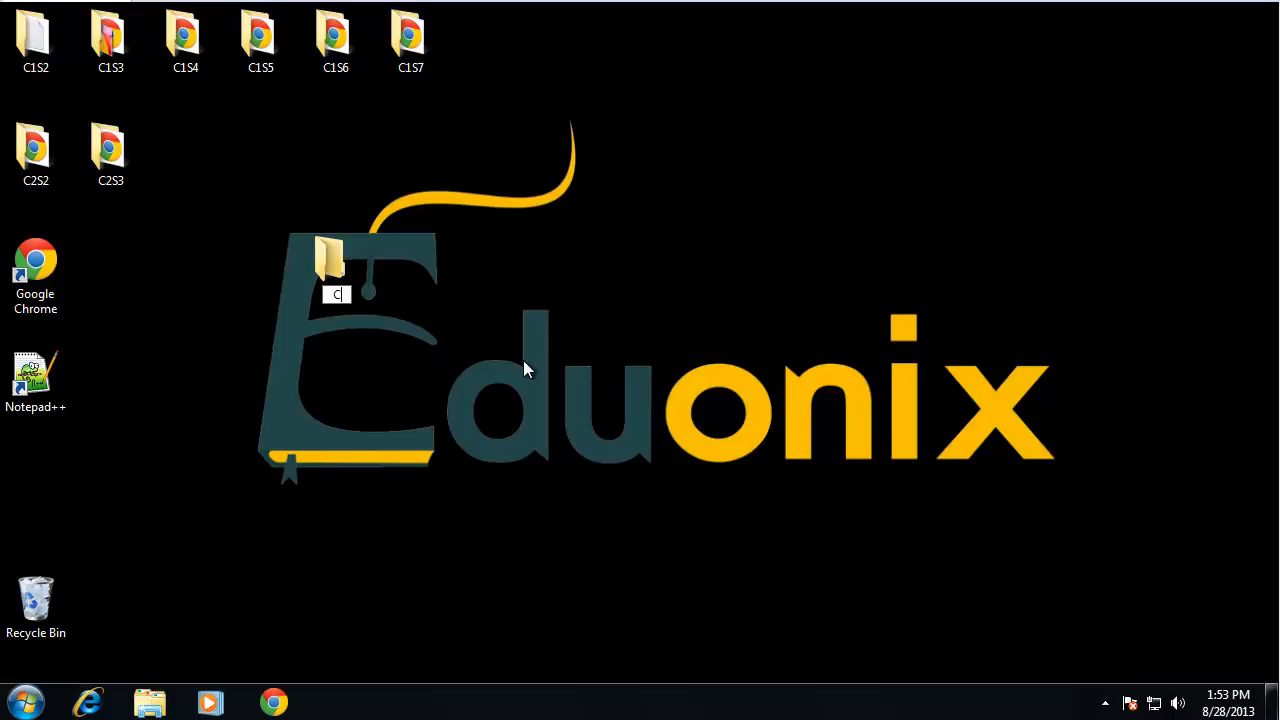
{"action": "type", "text": "2S4"}
{"action": "key", "text": "Return"}
{"action": "left_click_drag", "start_coordinate": [345, 265], "coordinate": [186, 155]}
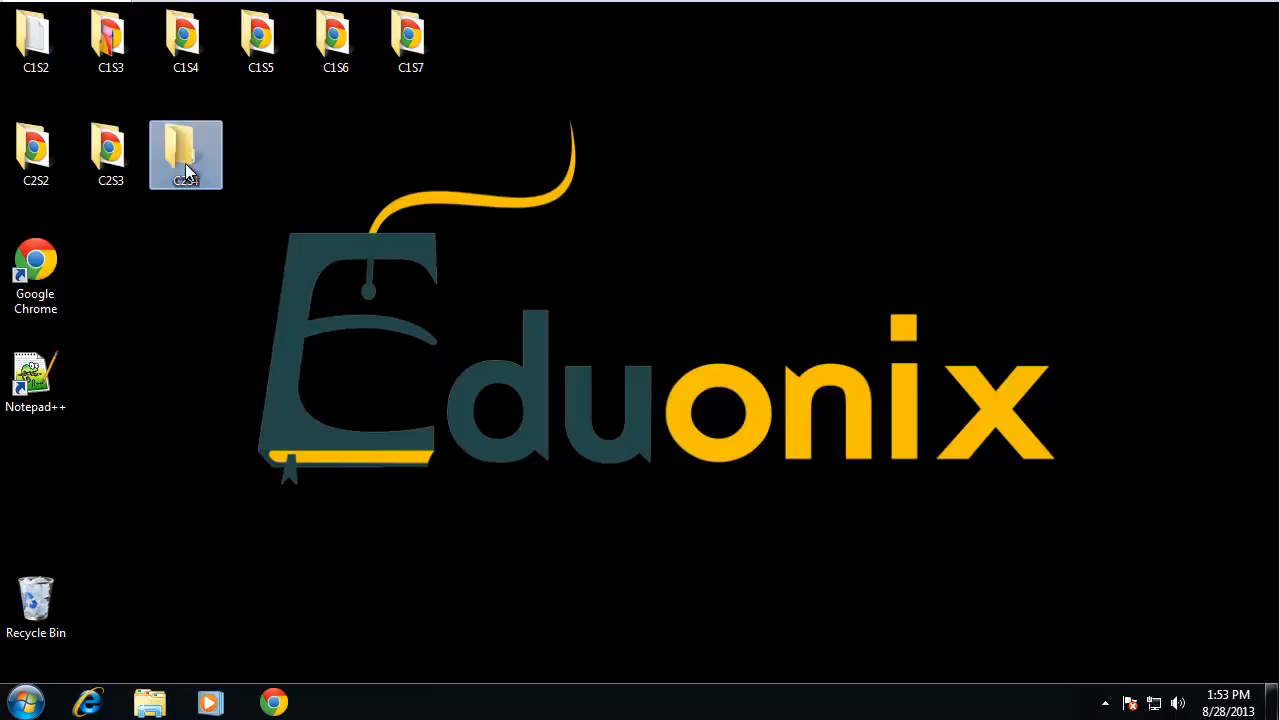
Inside C2S4, create a new text document renamed to index.html, accepting the extension change.
{"action": "double_click", "coordinate": [186, 155]}
{"action": "right_click", "coordinate": [499, 307]}
{"action": "mouse_move", "coordinate": [546, 551]}
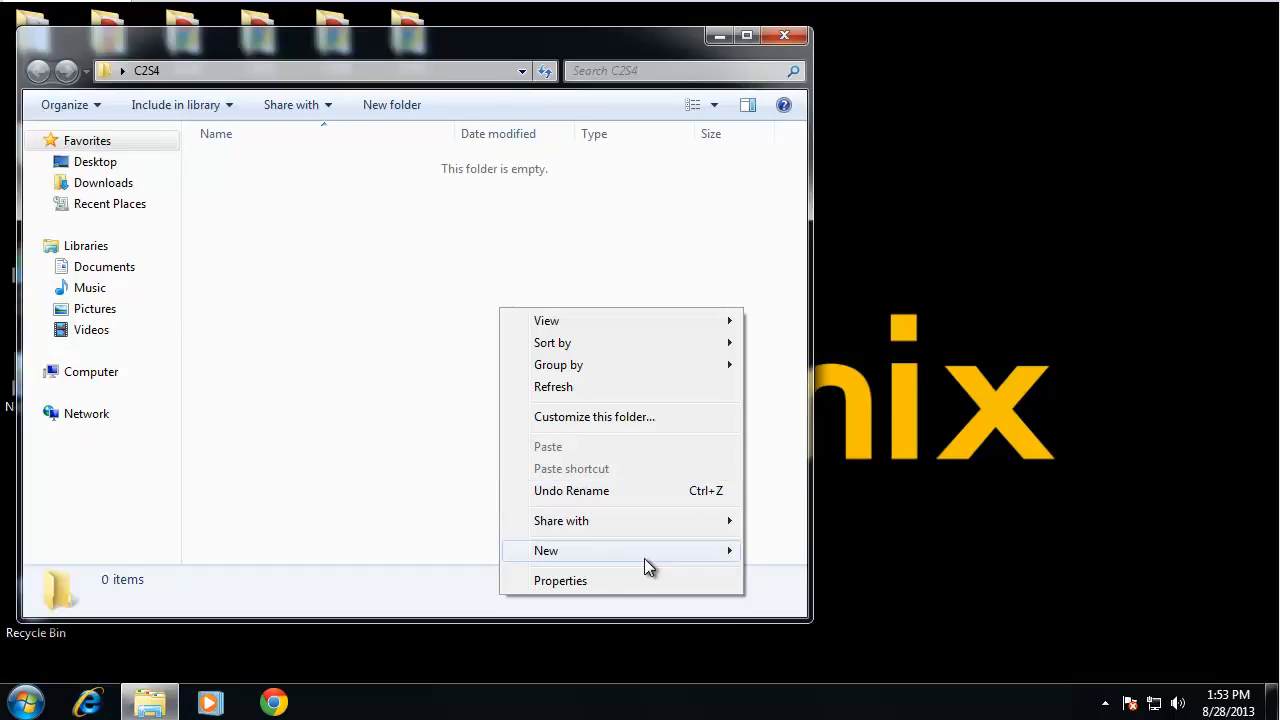
{"action": "left_click", "coordinate": [813, 507]}
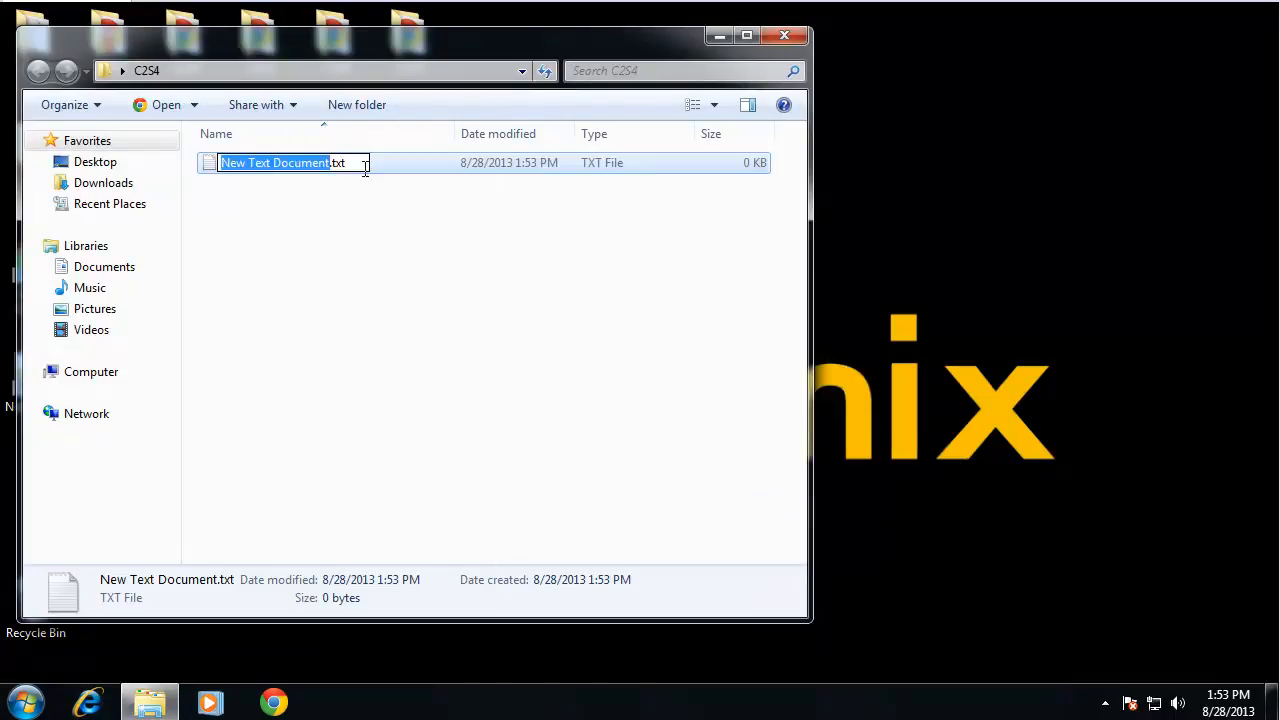
{"action": "type", "text": "inde"}
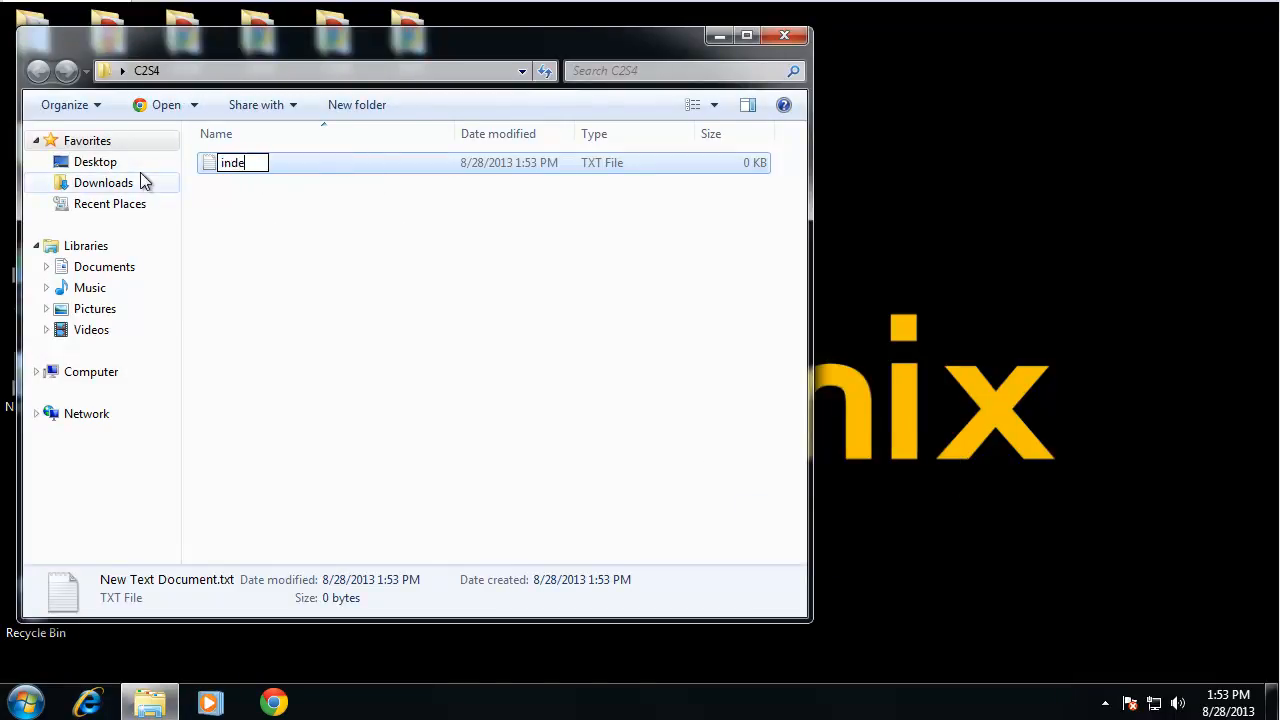
{"action": "type", "text": "x.html"}
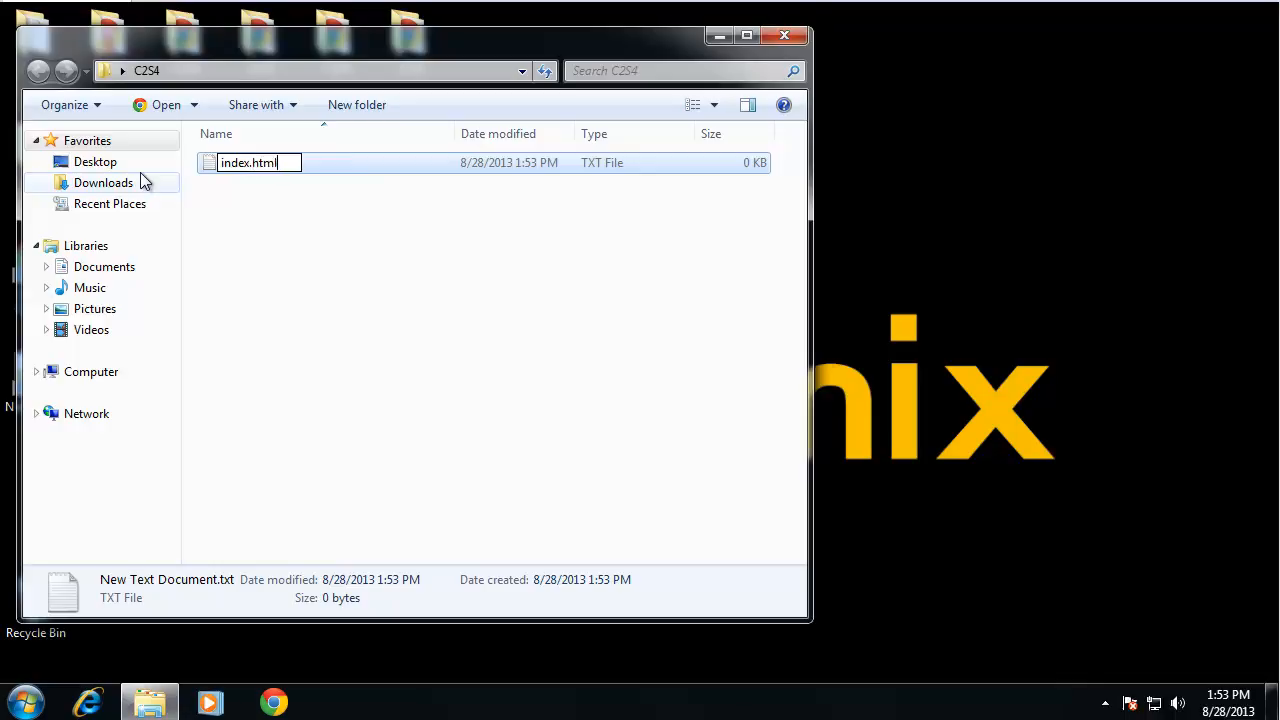
{"action": "key", "text": "Return"}
{"action": "left_click", "coordinate": [724, 360]}
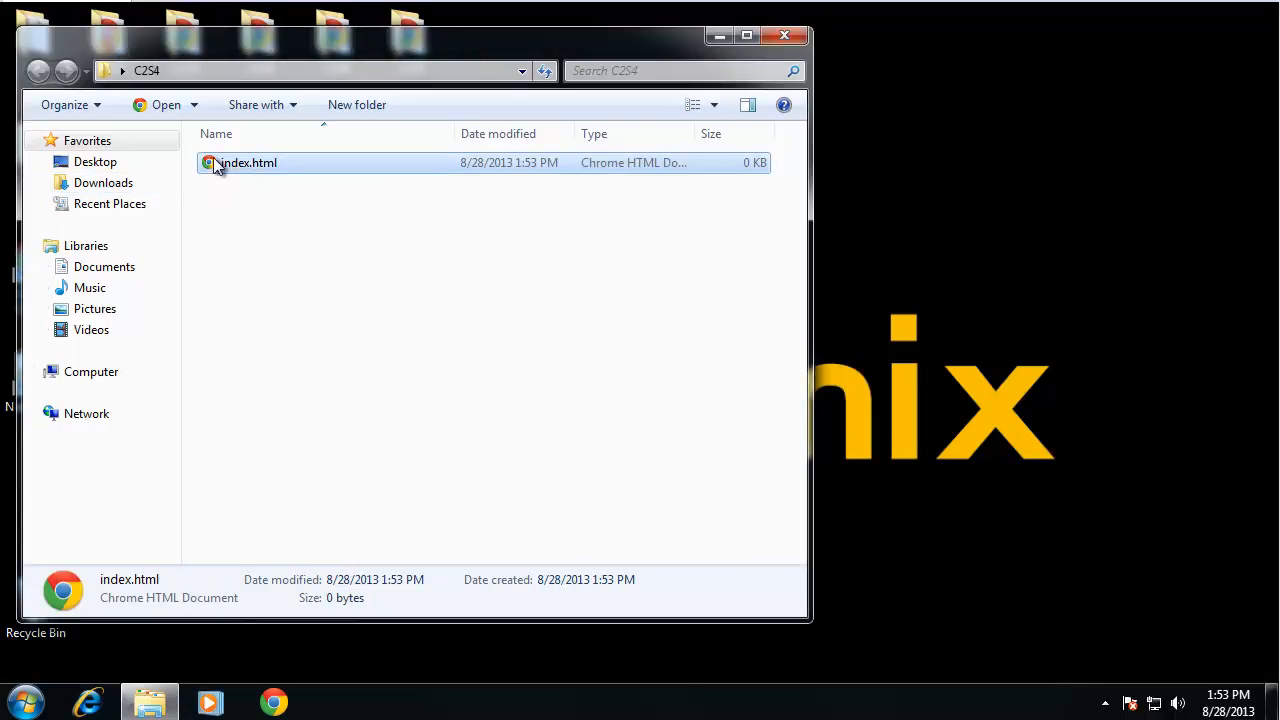
Open the empty index.html in Chrome, then return to the folder window for editing.
{"action": "right_click", "coordinate": [286, 166]}
{"action": "left_click", "coordinate": [274, 172]}
{"action": "double_click", "coordinate": [248, 178]}
{"action": "left_click", "coordinate": [240, 200]}
{"action": "right_click", "coordinate": [234, 160]}
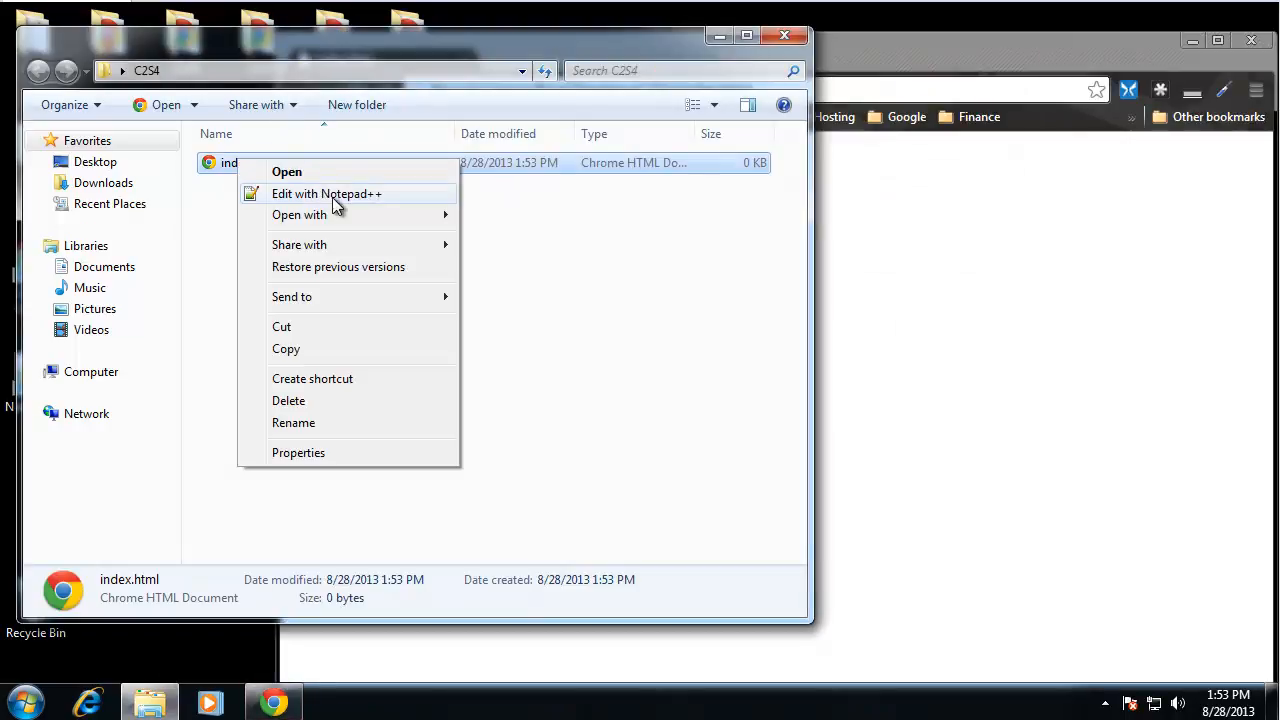
Edit index.html in Notepad++, paste the HTML skeleton titled Javascript Functions and save.
{"action": "left_click", "coordinate": [335, 200]}
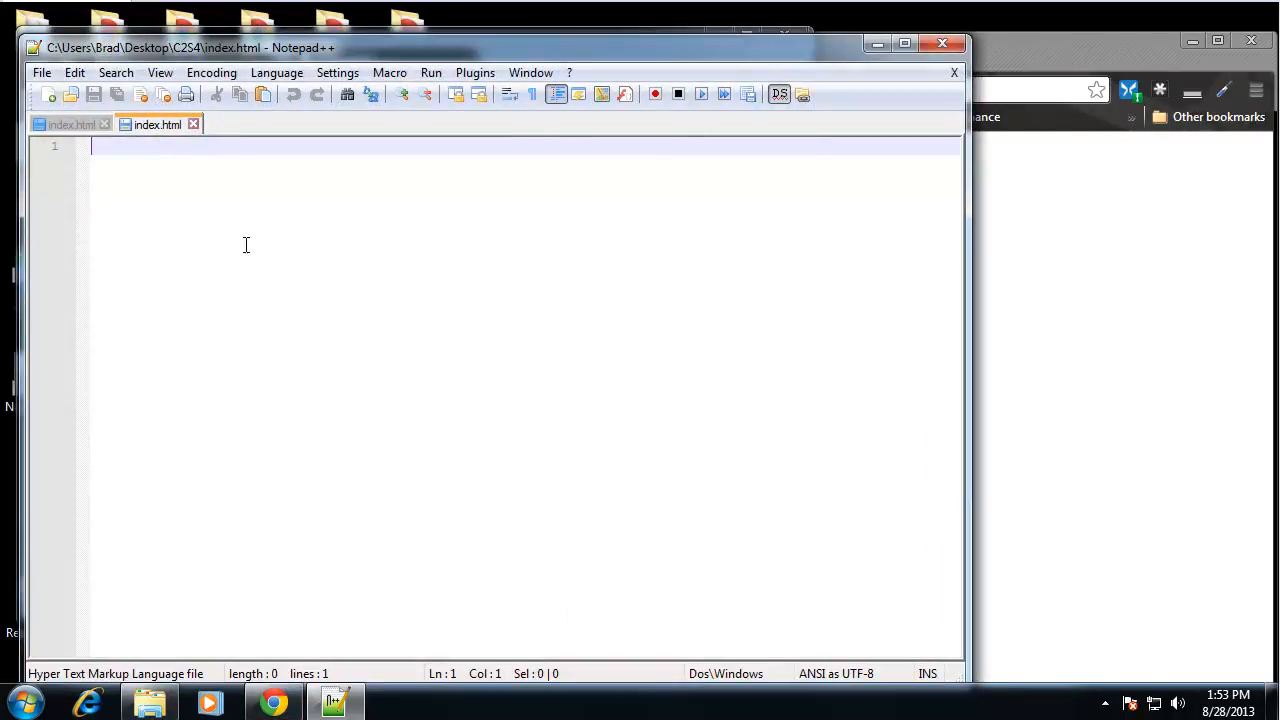
{"action": "type", "text": "<!Doctype html> <html> \t<head> \t\t<title>Javascript Functions</title> \t</head> \t<body> \t\t \t</body> </html>"}
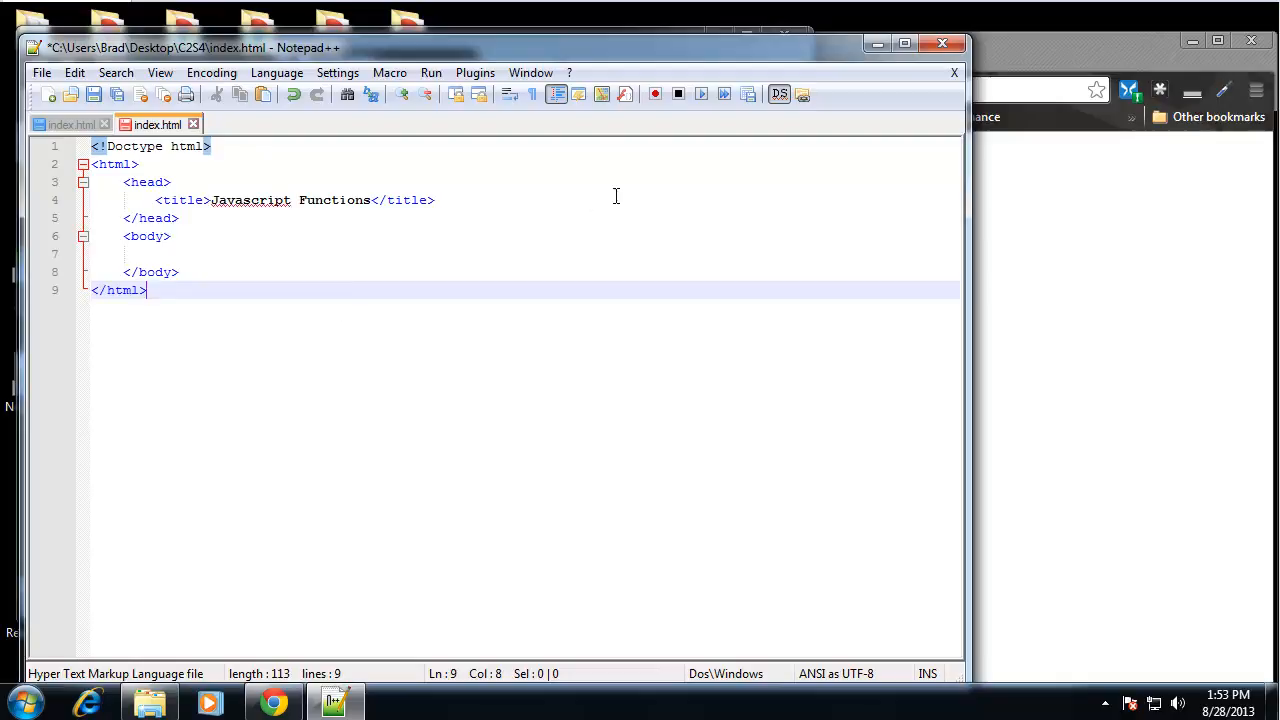
{"action": "left_click", "coordinate": [620, 195]}
{"action": "key", "text": "ctrl+s"}
Reload the page in Chrome to confirm the new title, then return to the title line.
{"action": "left_click", "coordinate": [1130, 260]}
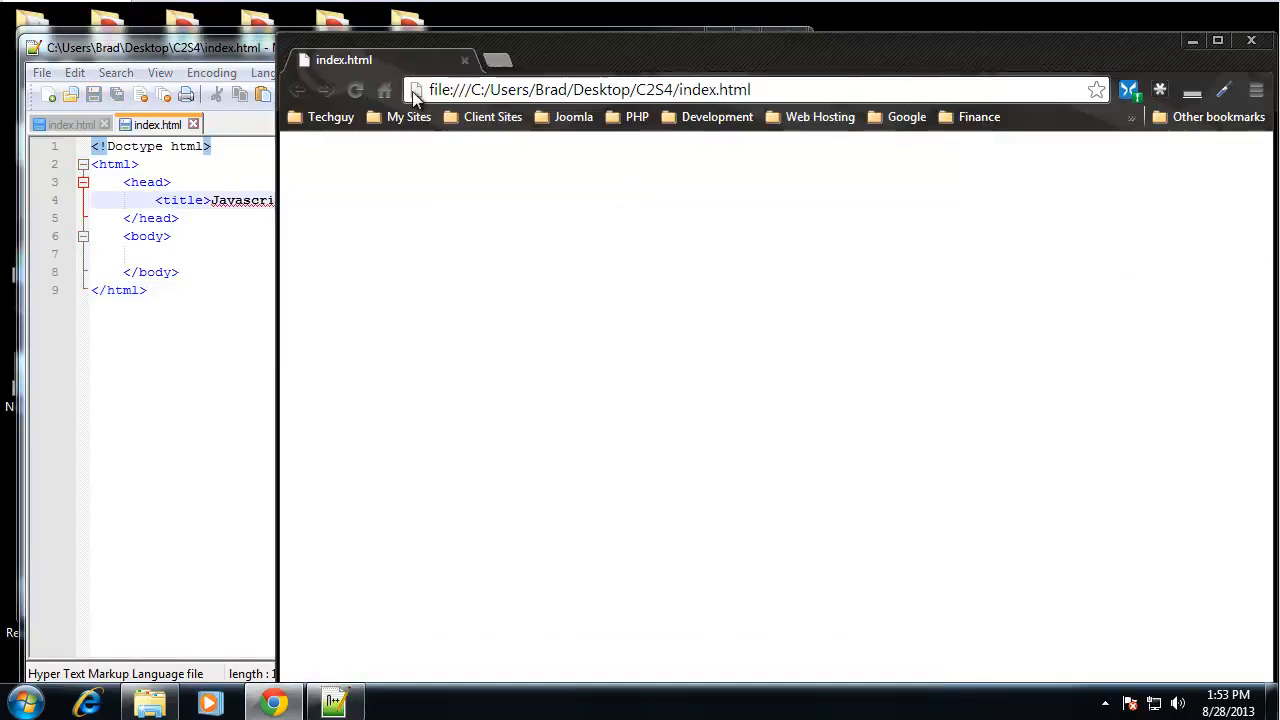
{"action": "left_click", "coordinate": [359, 87]}
{"action": "left_click", "coordinate": [160, 410]}
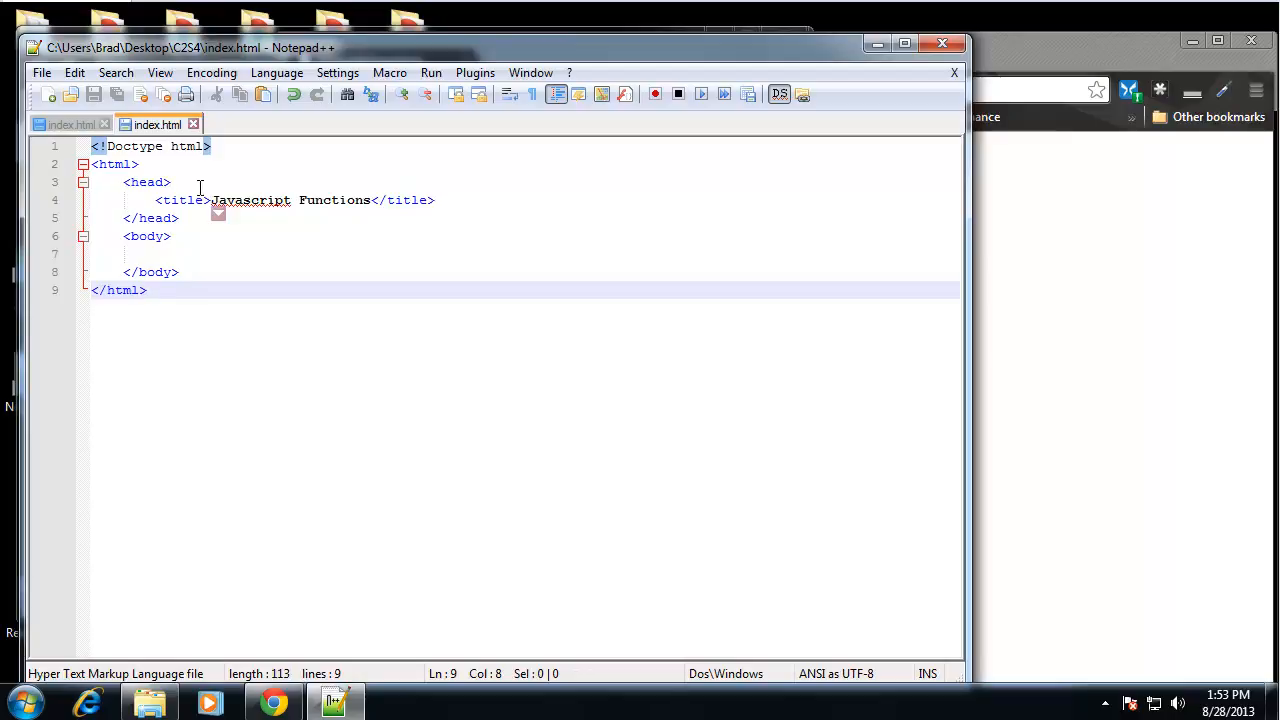
{"action": "left_click", "coordinate": [448, 200]}
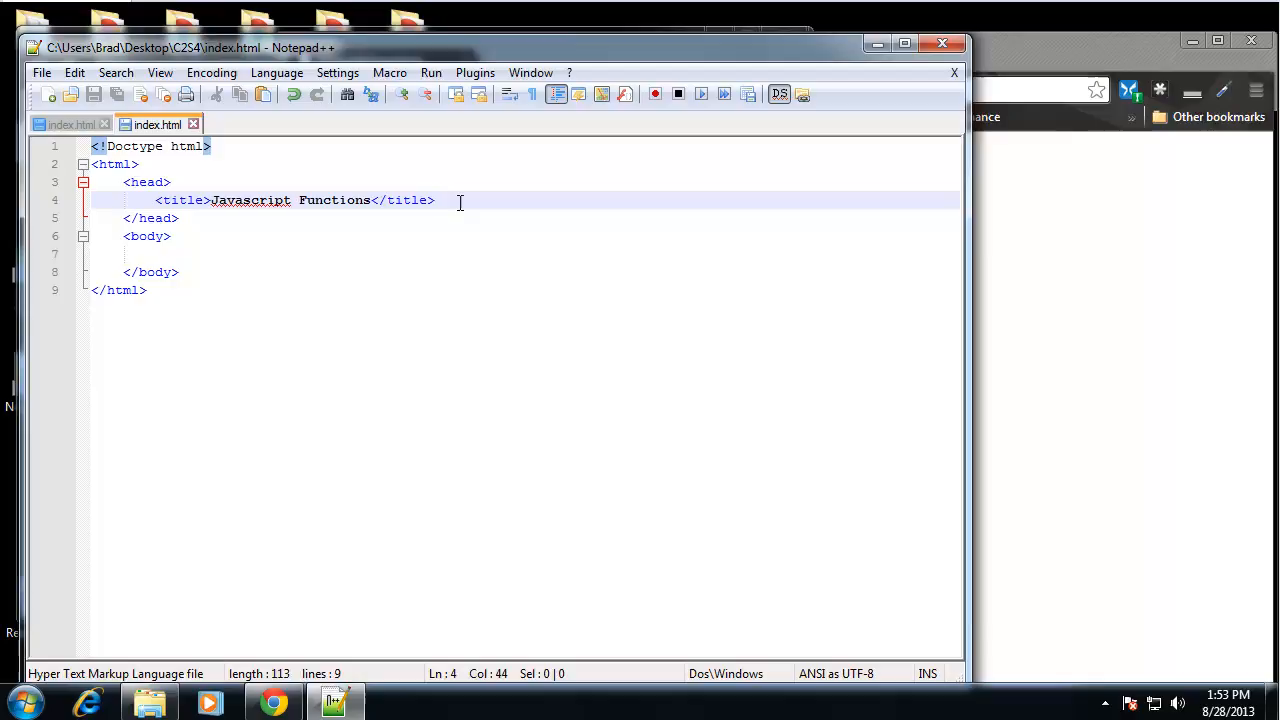
Add an empty script block in the head and another in the body.
{"action": "key", "text": "Return"}
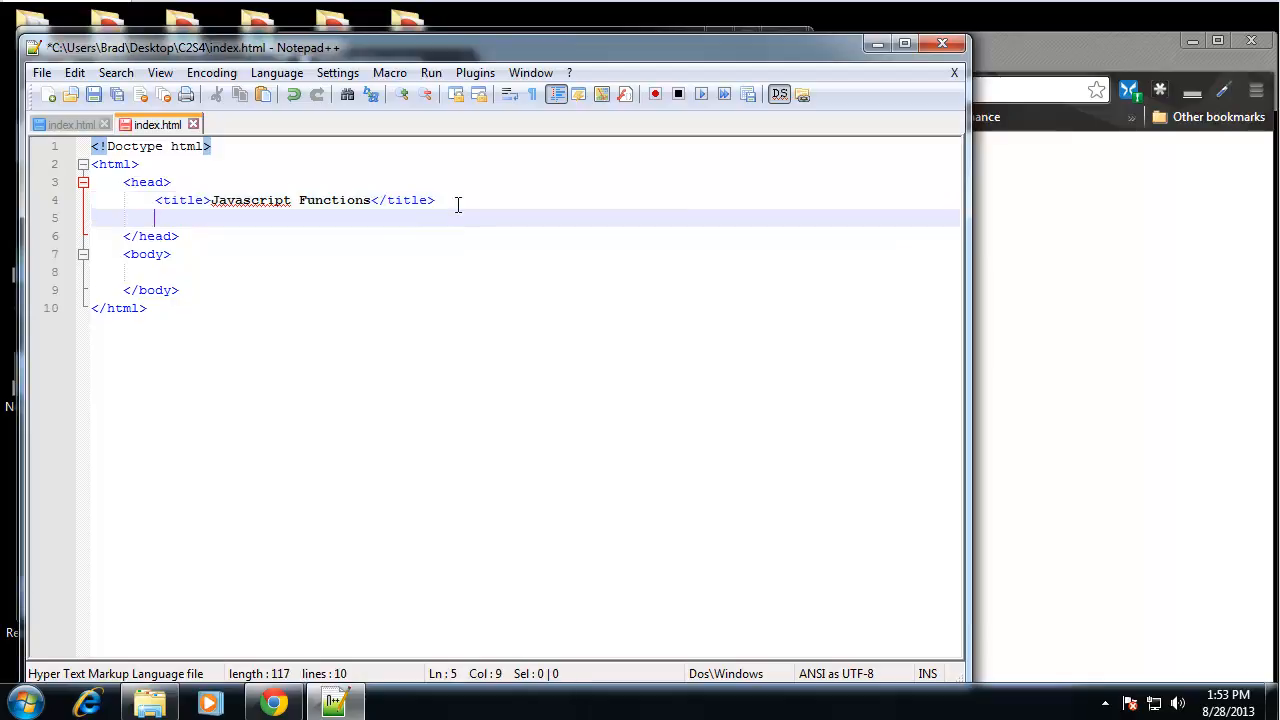
{"action": "type", "text": "<script>"}
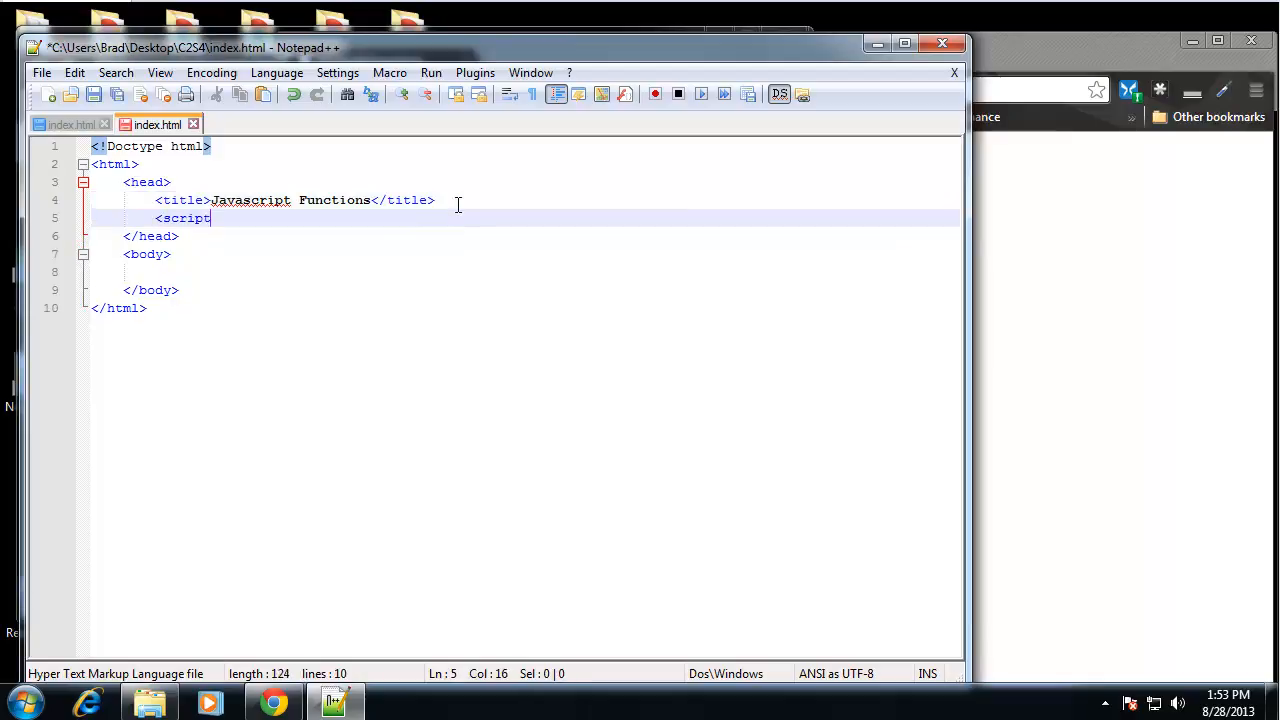
{"action": "key", "text": "Return"}
{"action": "key", "text": "Return"}
{"action": "type", "text": "</sc"}
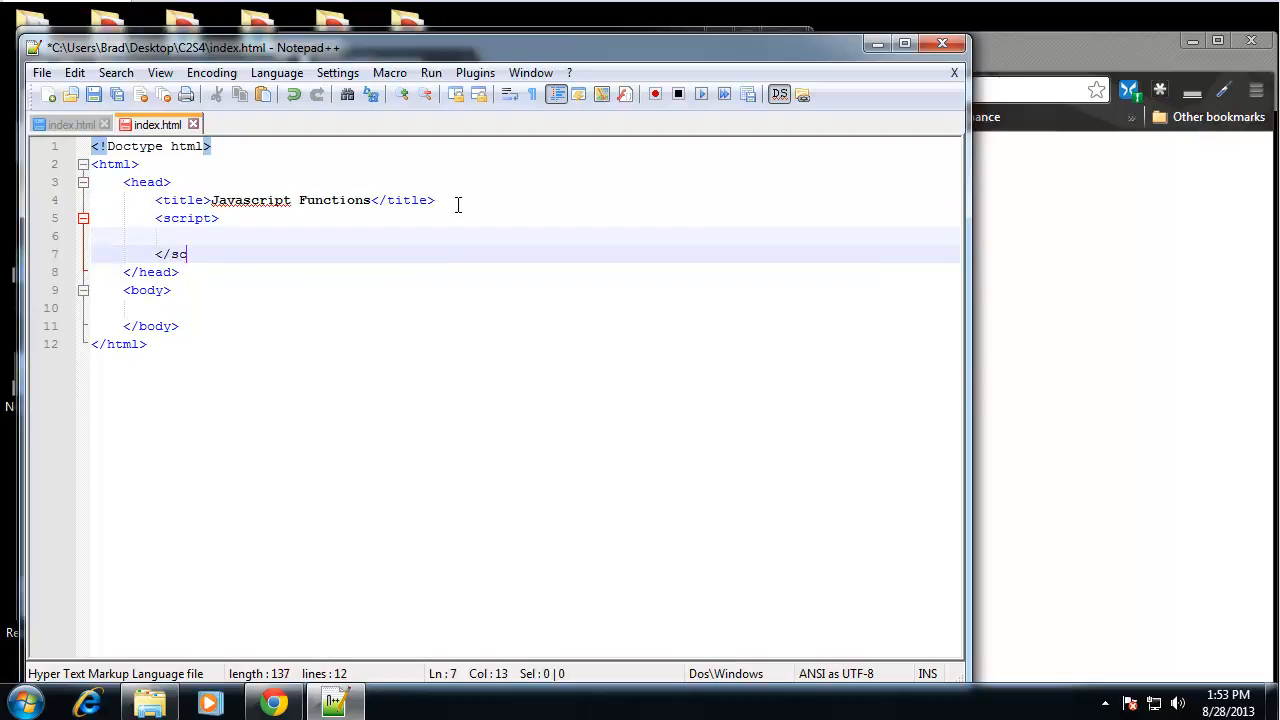
{"action": "type", "text": "ript>"}
{"action": "left_click", "coordinate": [234, 307]}
{"action": "type", "text": "<"}
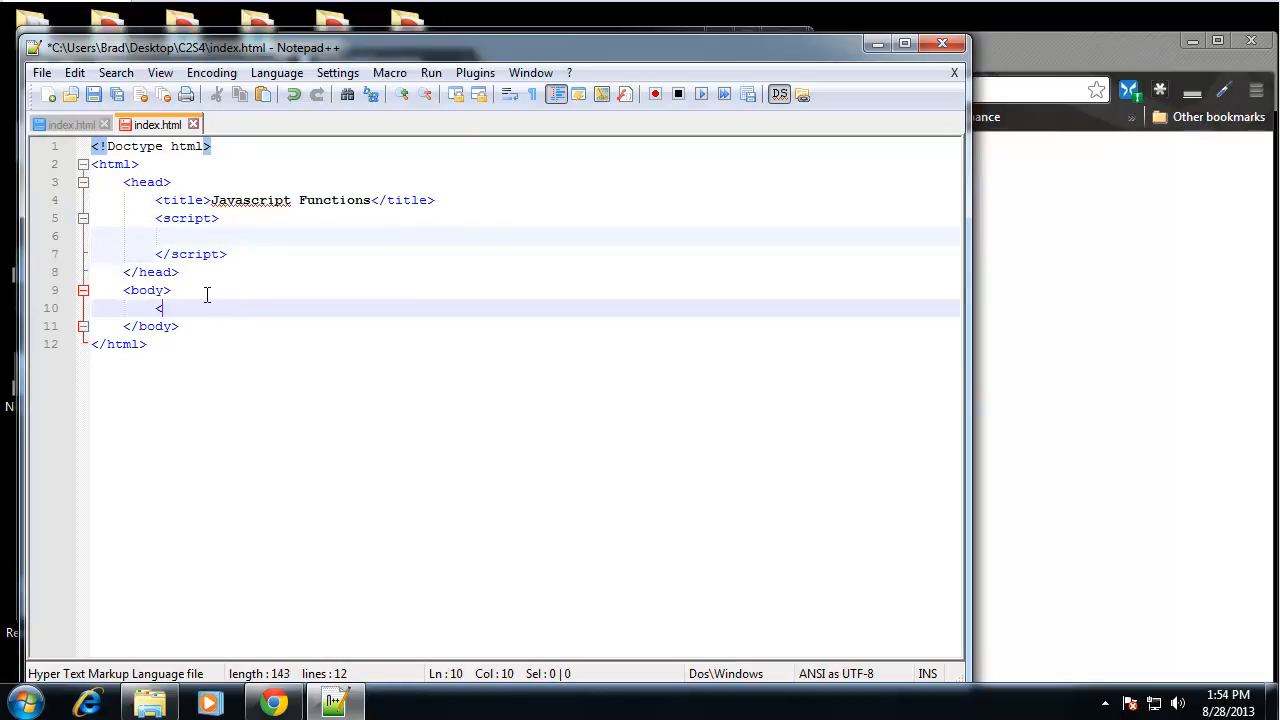
{"action": "type", "text": "script>"}
{"action": "key", "text": "Return"}
{"action": "key", "text": "Return"}
{"action": "type", "text": "<"}
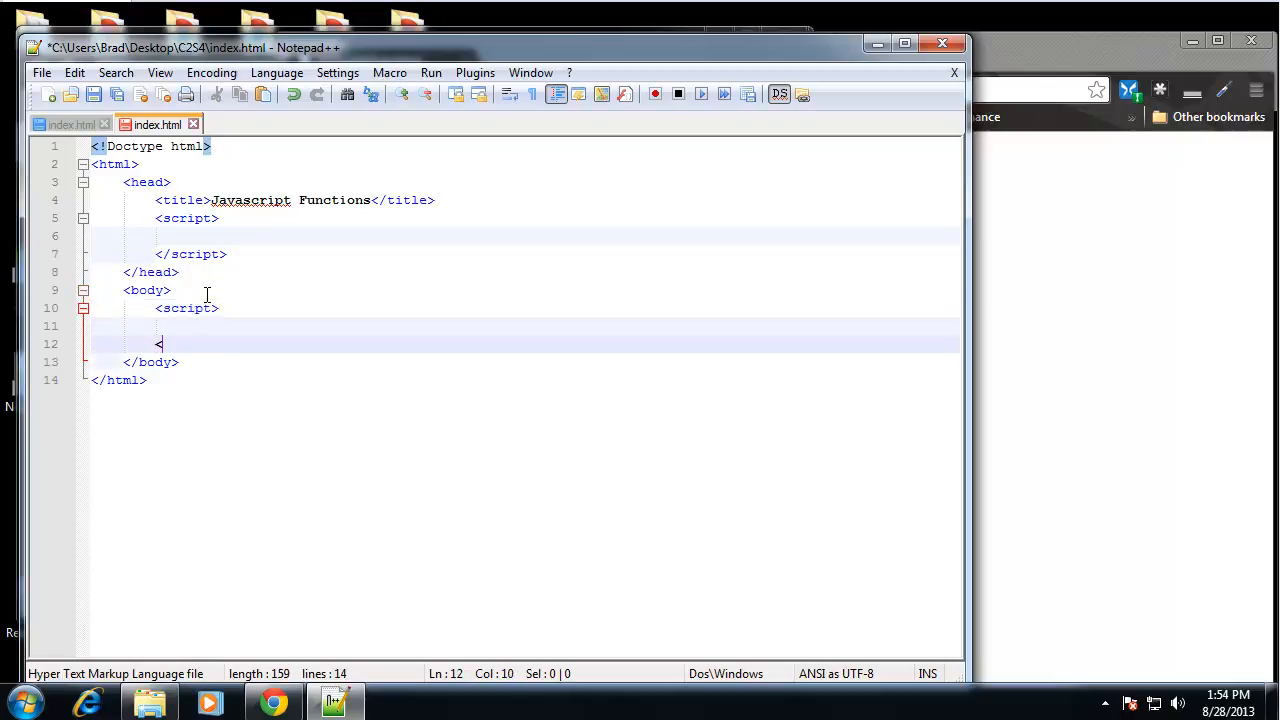
{"action": "type", "text": "/script>"}
Define an indented sayHello() function with braces in the head script.
{"action": "left_click", "coordinate": [240, 238]}
{"action": "key", "text": "Tab"}
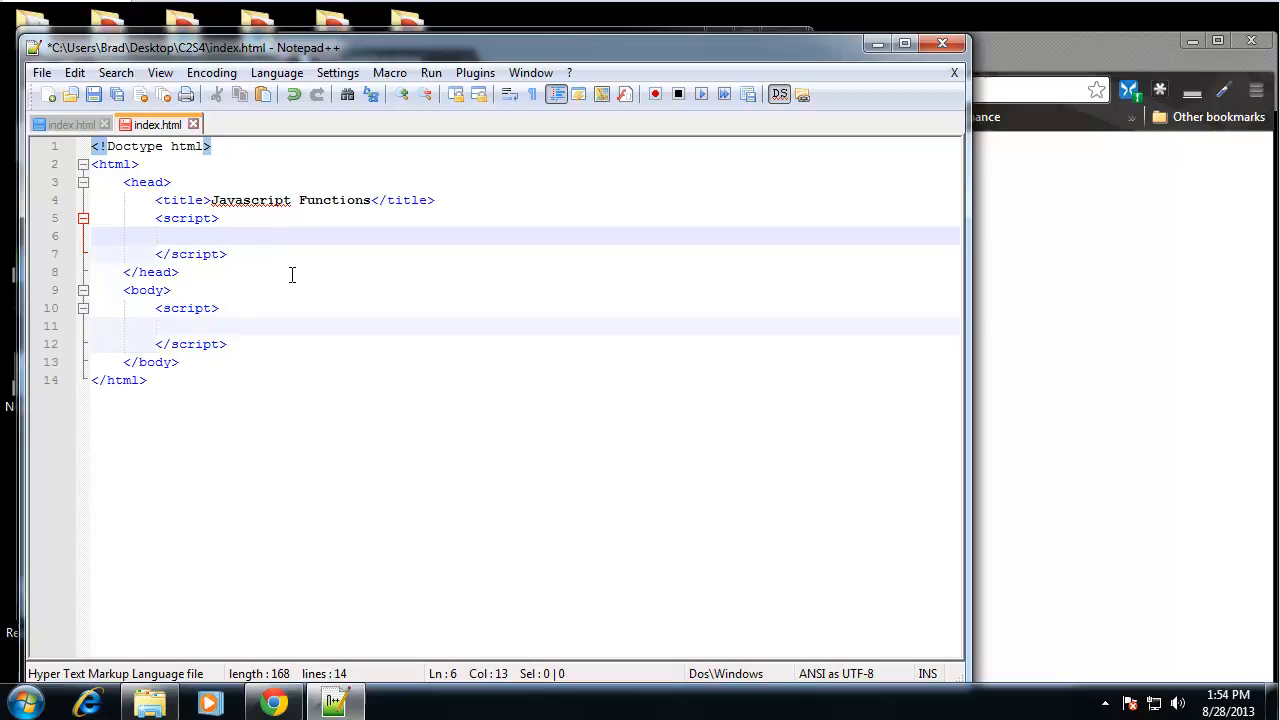
{"action": "key", "text": "Tab"}
{"action": "type", "text": "function"}
{"action": "type", "text": "sayHello"}
{"action": "type", "text": "()"}
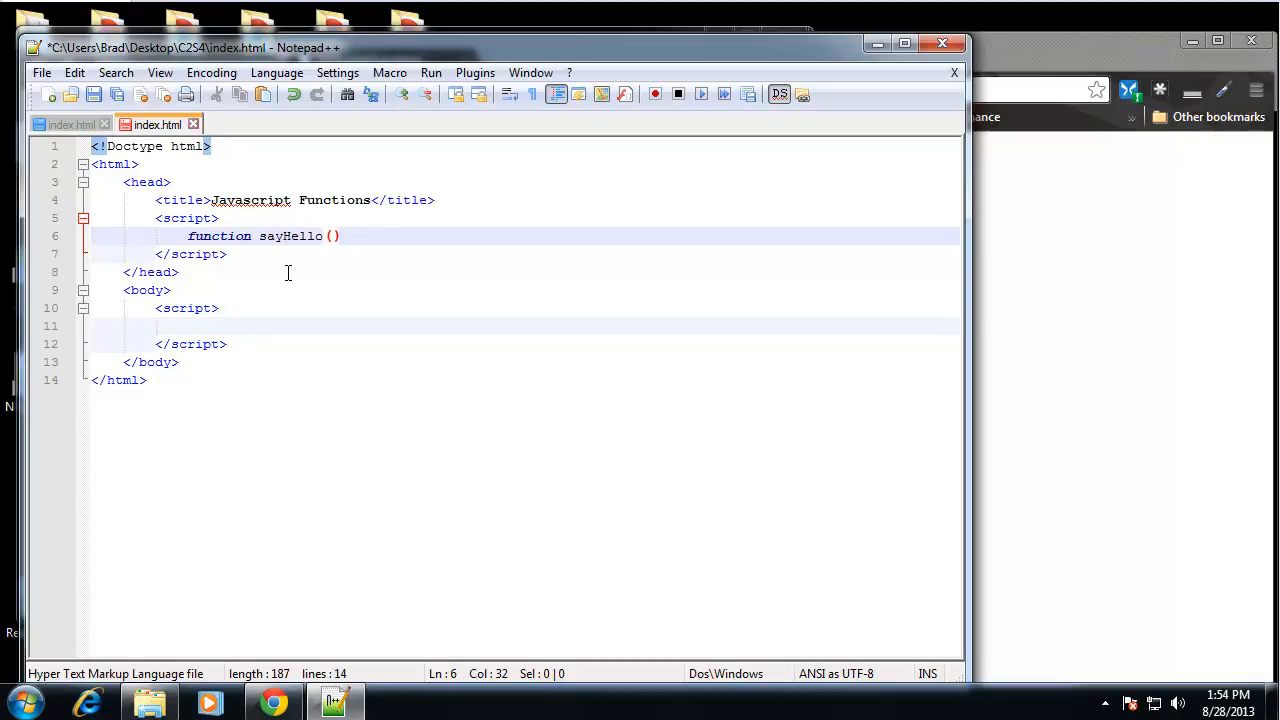
{"action": "type", "text": "{"}
{"action": "key", "text": "Return"}
{"action": "key", "text": "Return"}
{"action": "type", "text": "}"}
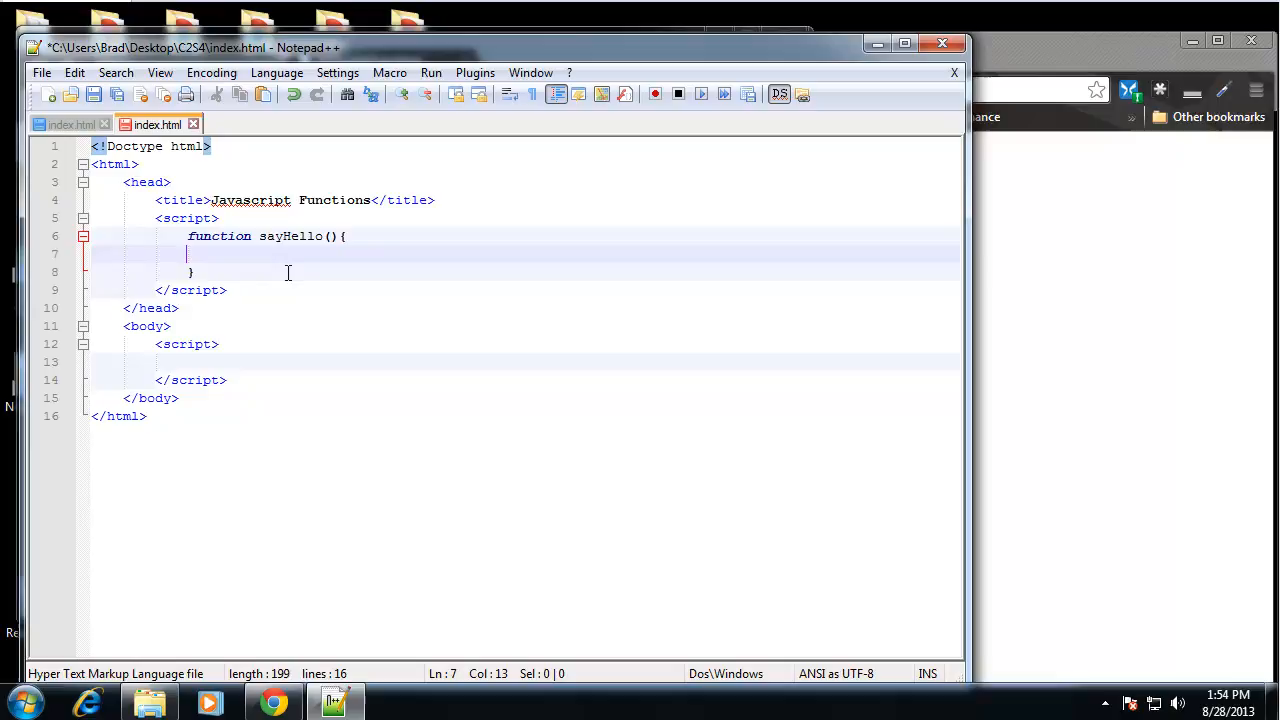
{"action": "key", "text": "Up"}
{"action": "key", "text": "Tab"}
{"action": "type", "text": "document"}
{"action": "type", "text": "wrti"}
Write document.write('Hello'); inside sayHello and highlight the statement.
{"action": "key", "text": "BackSpace"}
{"action": "key", "text": "BackSpace"}
{"action": "type", "text": "ite"}
{"action": "type", "text": "();"}
{"action": "key", "text": "Left"}
{"action": "key", "text": "Left"}
{"action": "type", "text": "''"}
{"action": "key", "text": "Left"}
{"action": "type", "text": "Hello"}
{"action": "key", "text": "End"}
{"action": "left_click_drag", "start_coordinate": [220, 254], "coordinate": [412, 254]}
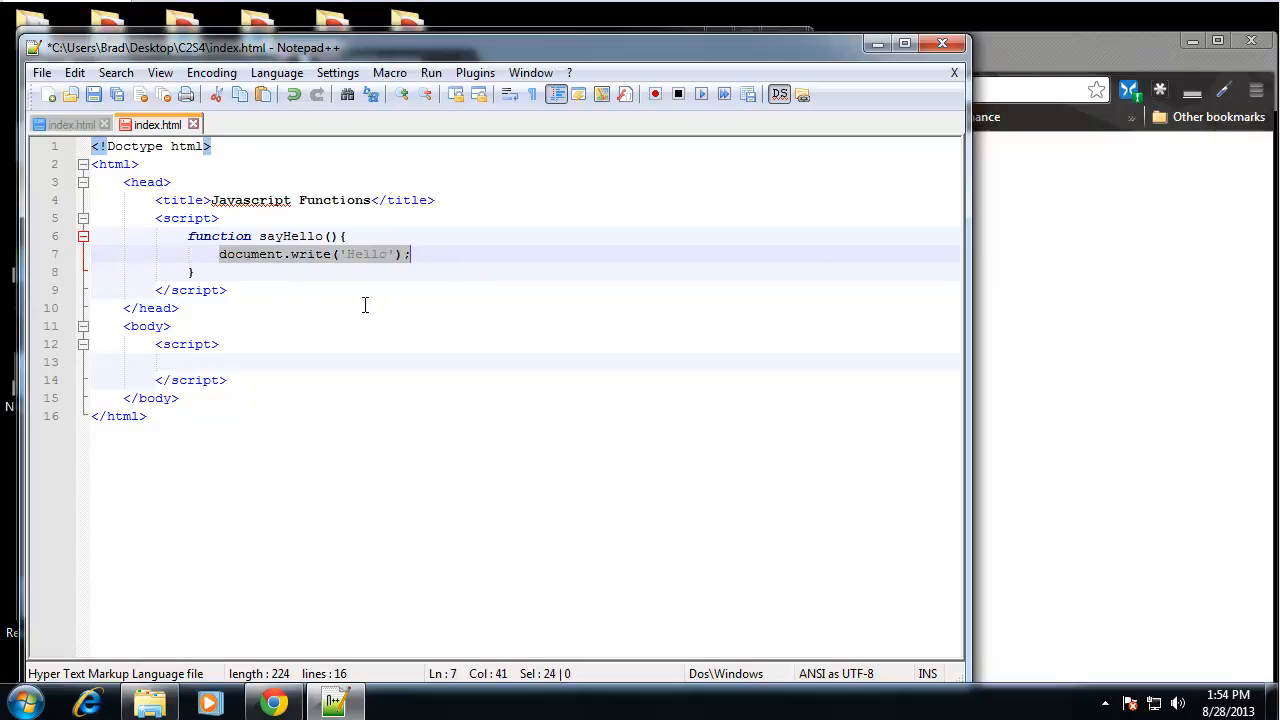
{"action": "left_click", "coordinate": [400, 290]}
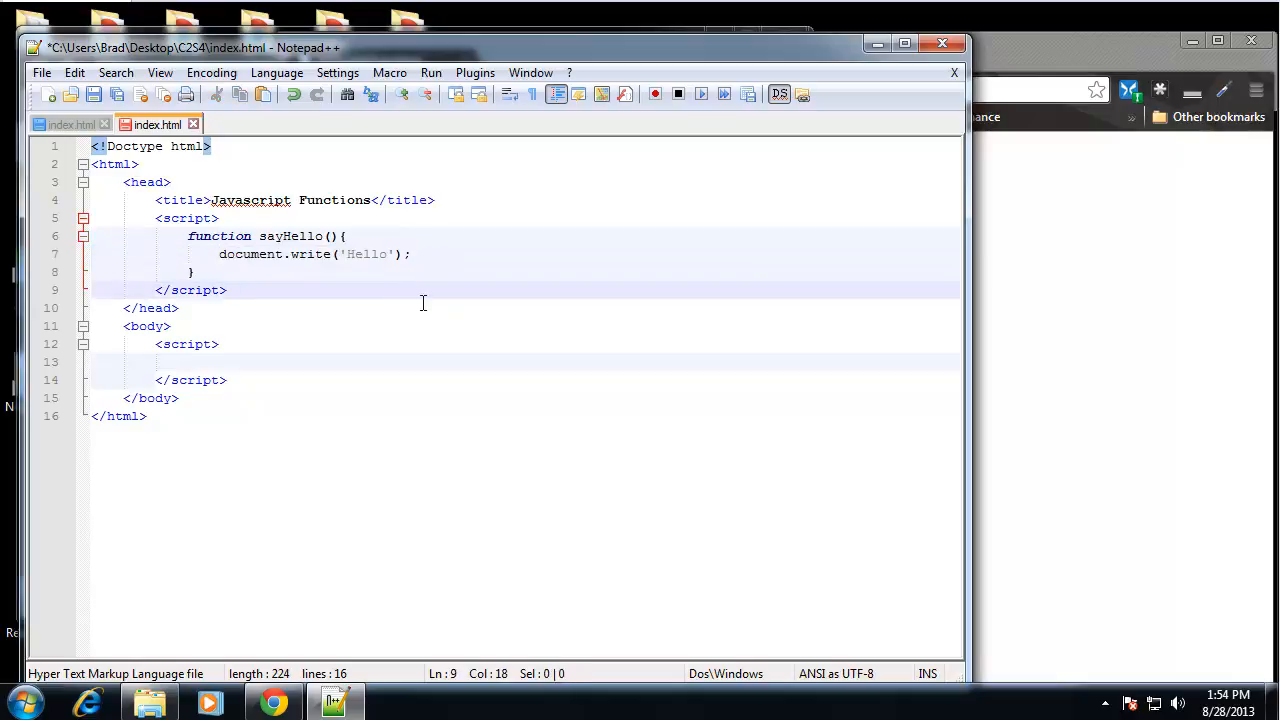
Save and reload Chrome, showing the page stays blank with no call yet.
{"action": "key", "text": "ctrl+s"}
{"action": "left_click", "coordinate": [1036, 315]}
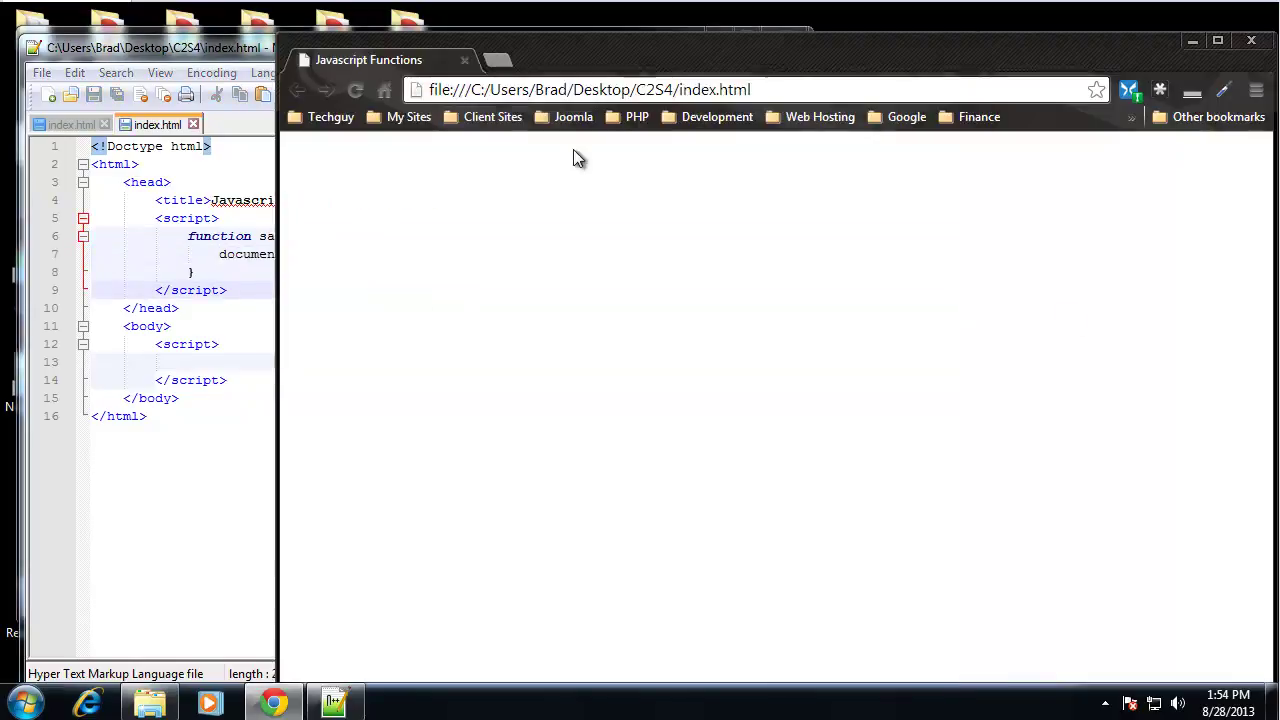
{"action": "left_click", "coordinate": [357, 88]}
Call sayHello(); in the body script, save, and reload to see Hello displayed.
{"action": "left_click", "coordinate": [241, 357]}
{"action": "key", "text": "Tab"}
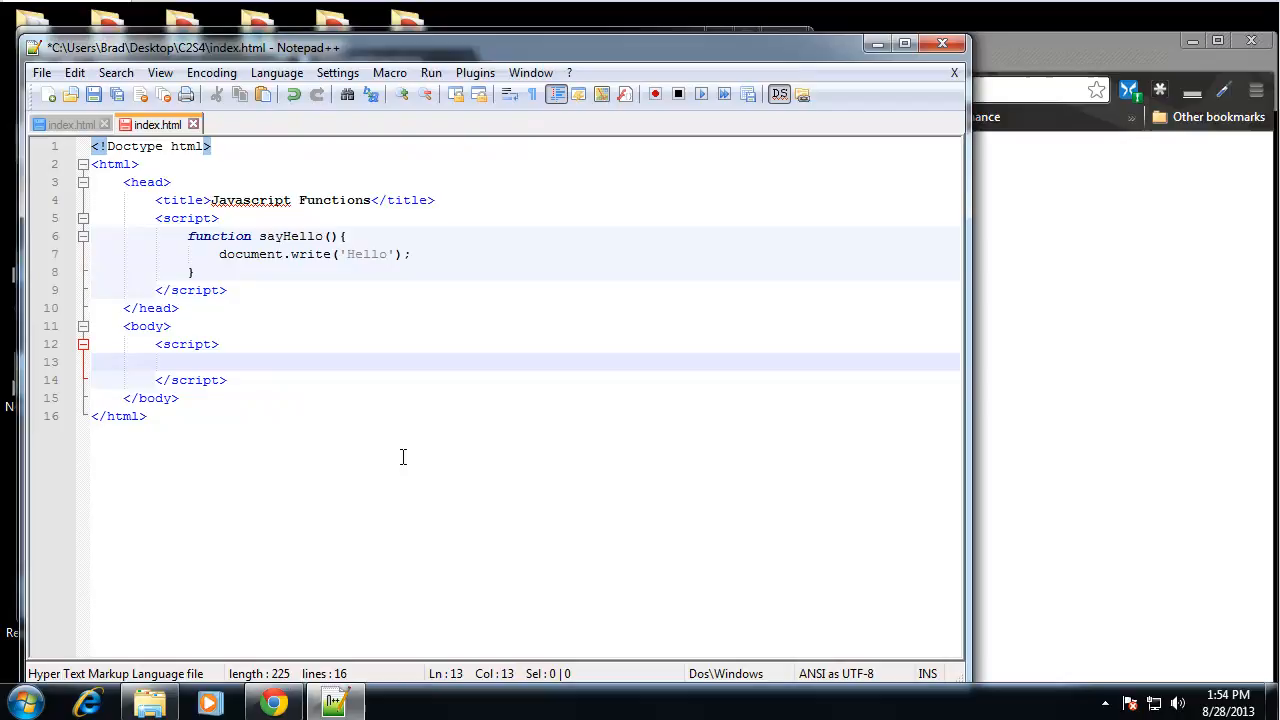
{"action": "type", "text": "sayHell"}
{"action": "type", "text": "o()"}
{"action": "type", "text": ";"}
{"action": "key", "text": "ctrl+s"}
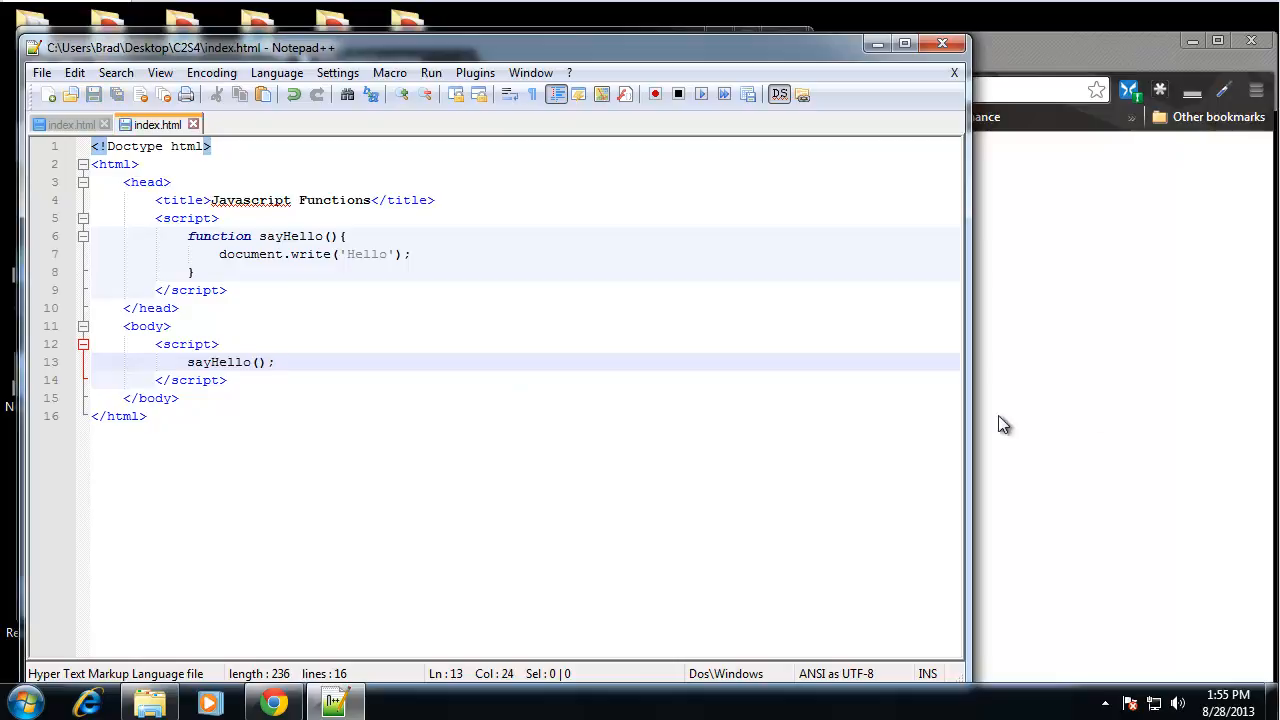
{"action": "left_click", "coordinate": [1000, 423]}
{"action": "left_click", "coordinate": [361, 91]}
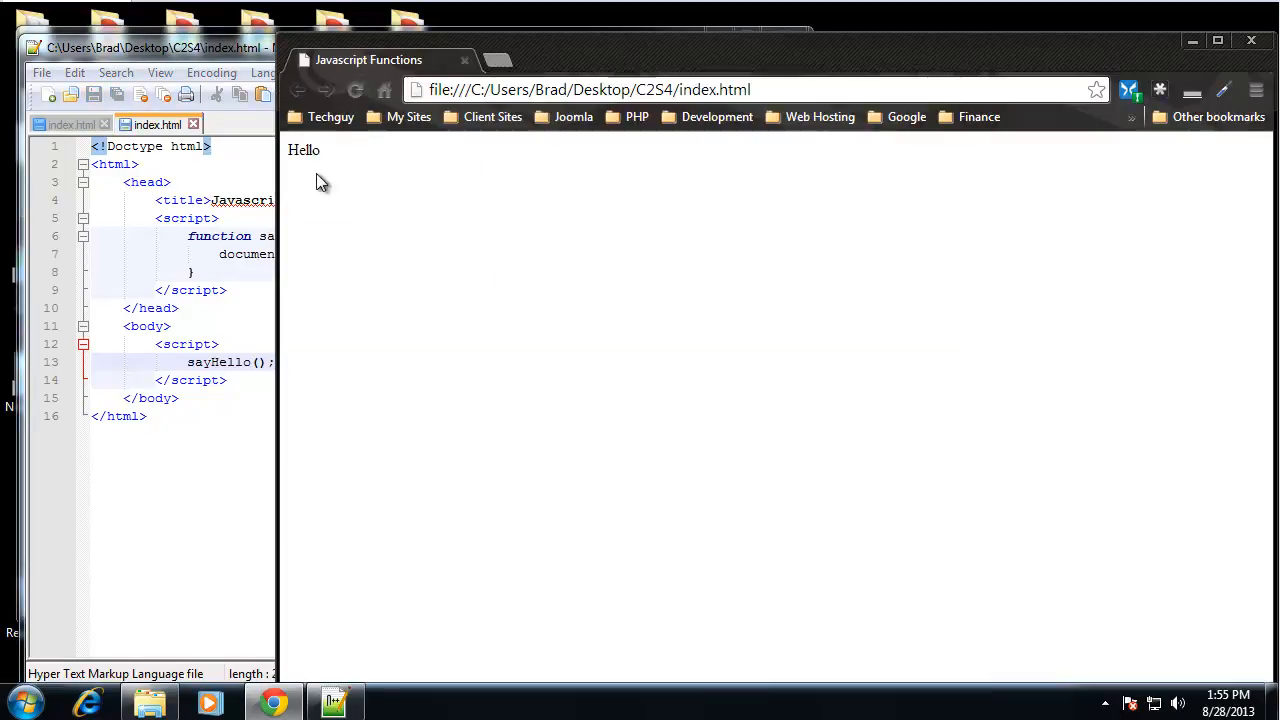
{"action": "left_click", "coordinate": [222, 331]}
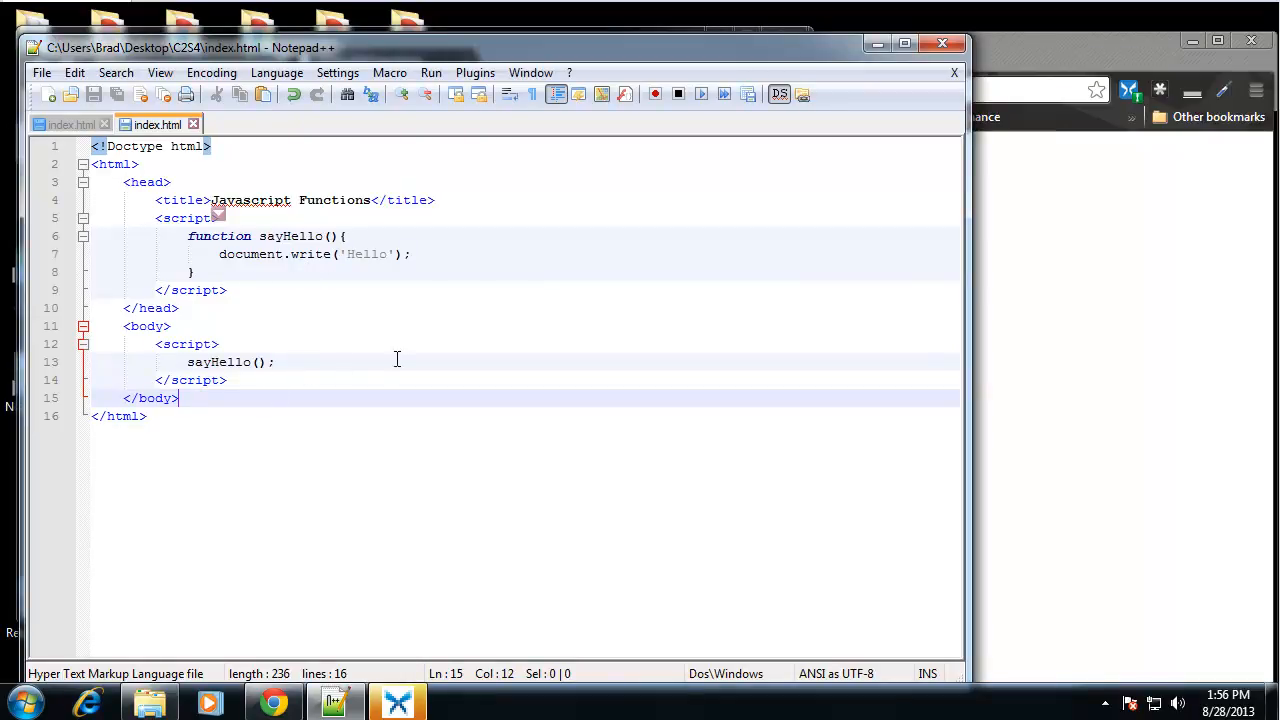
Rename the function sayHello to sayIt, briefly trying say_it before restoring sayIt.
{"action": "left_click", "coordinate": [332, 237]}
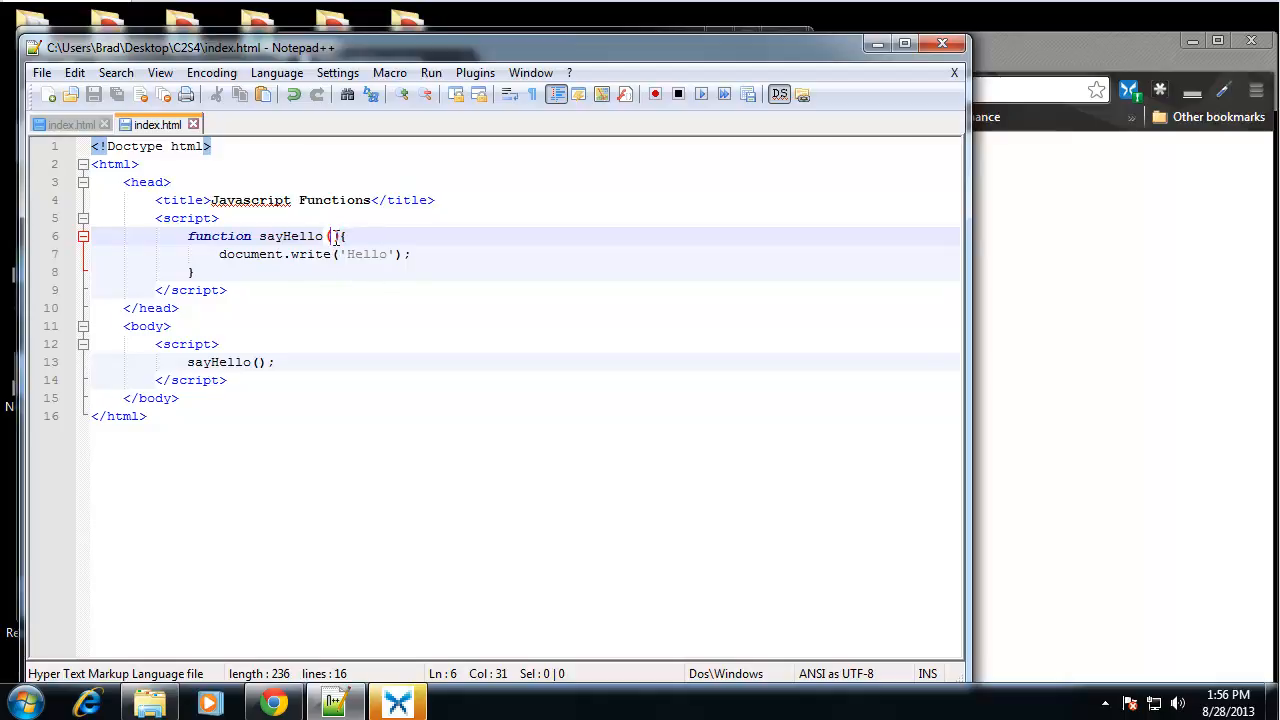
{"action": "left_click_drag", "start_coordinate": [324, 236], "coordinate": [284, 236]}
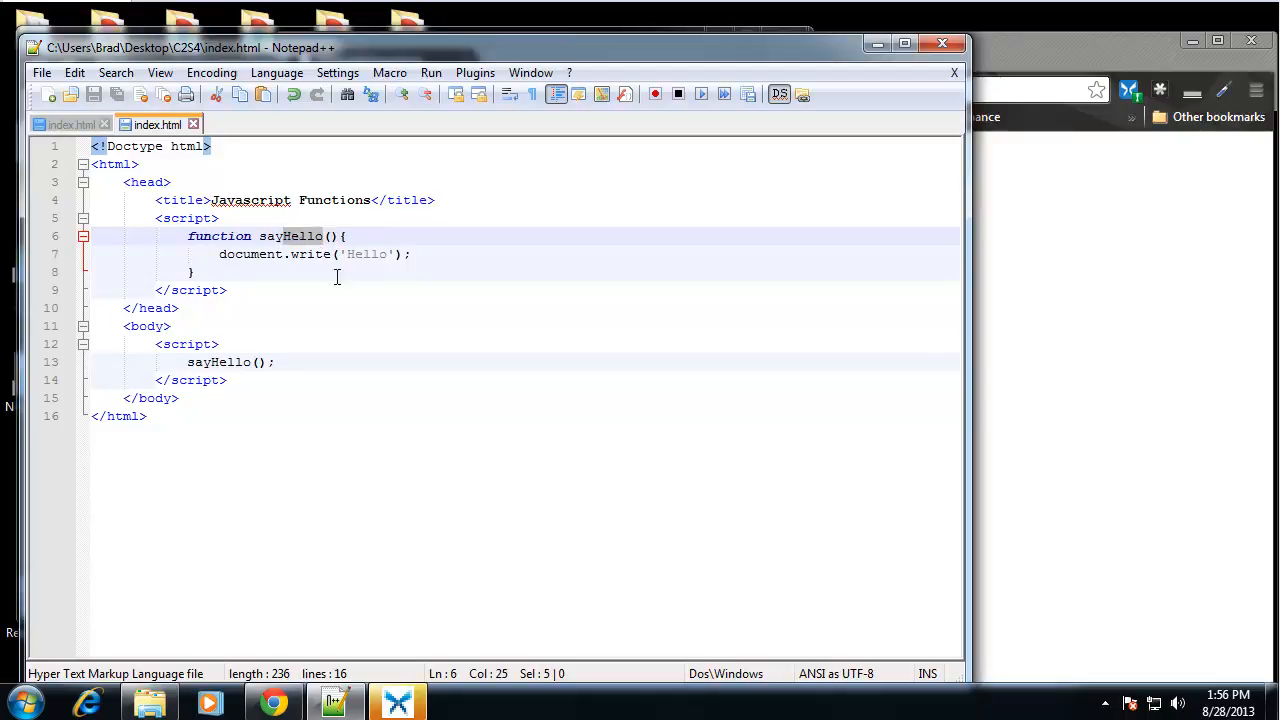
{"action": "type", "text": "It"}
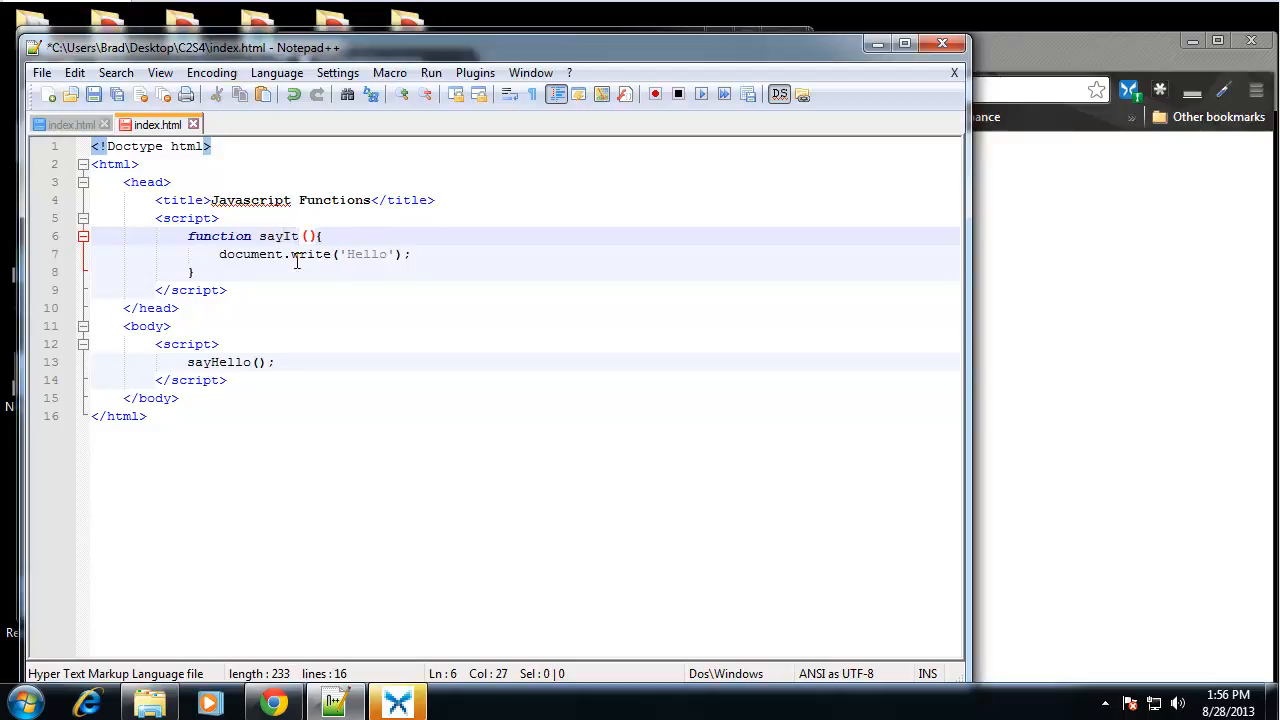
{"action": "key", "text": "Right"}
{"action": "key", "text": "Right"}
{"action": "left_click_drag", "start_coordinate": [281, 236], "coordinate": [288, 236]}
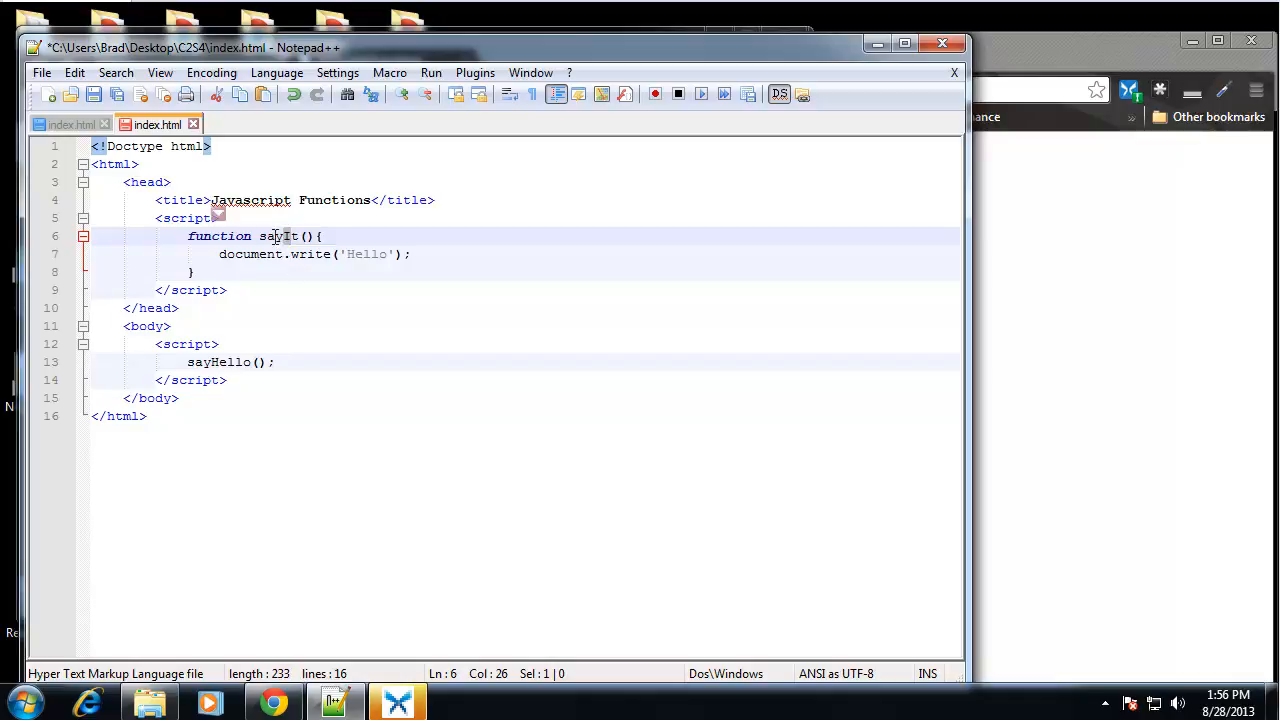
{"action": "left_click", "coordinate": [260, 239]}
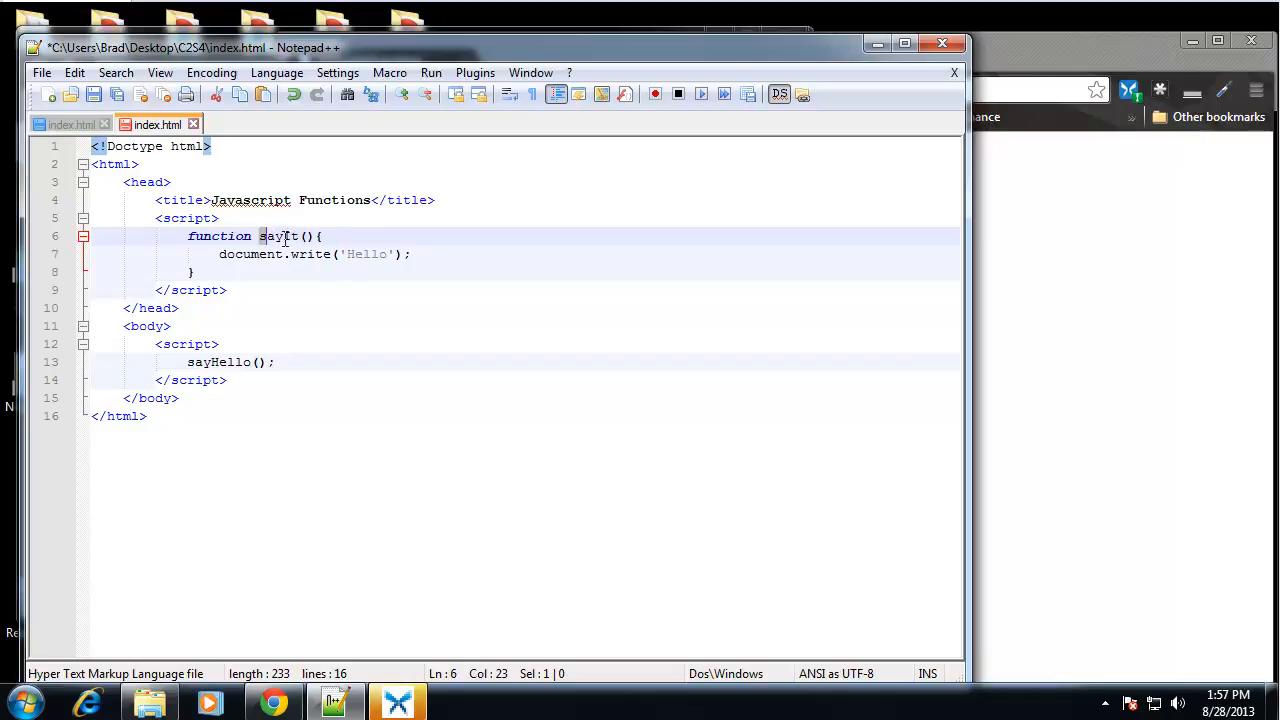
{"action": "left_click_drag", "start_coordinate": [283, 236], "coordinate": [291, 236]}
{"action": "type", "text": "_i"}
{"action": "key", "text": "BackSpace"}
{"action": "key", "text": "Right"}
{"action": "key", "text": "Right"}
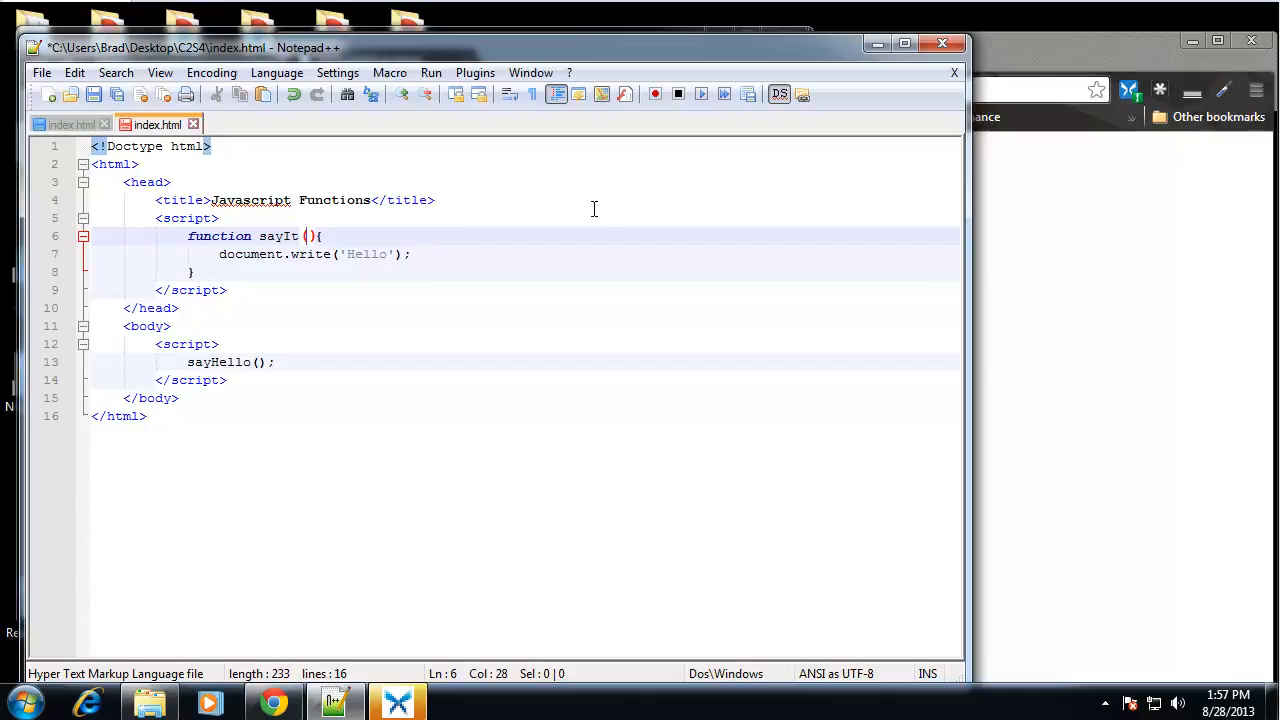
{"action": "type", "text": "word"}
Replace the quoted 'Hello' in document.write with word and select the old sayHello(); call.
{"action": "left_click", "coordinate": [422, 253]}
{"action": "left_click", "coordinate": [296, 260]}
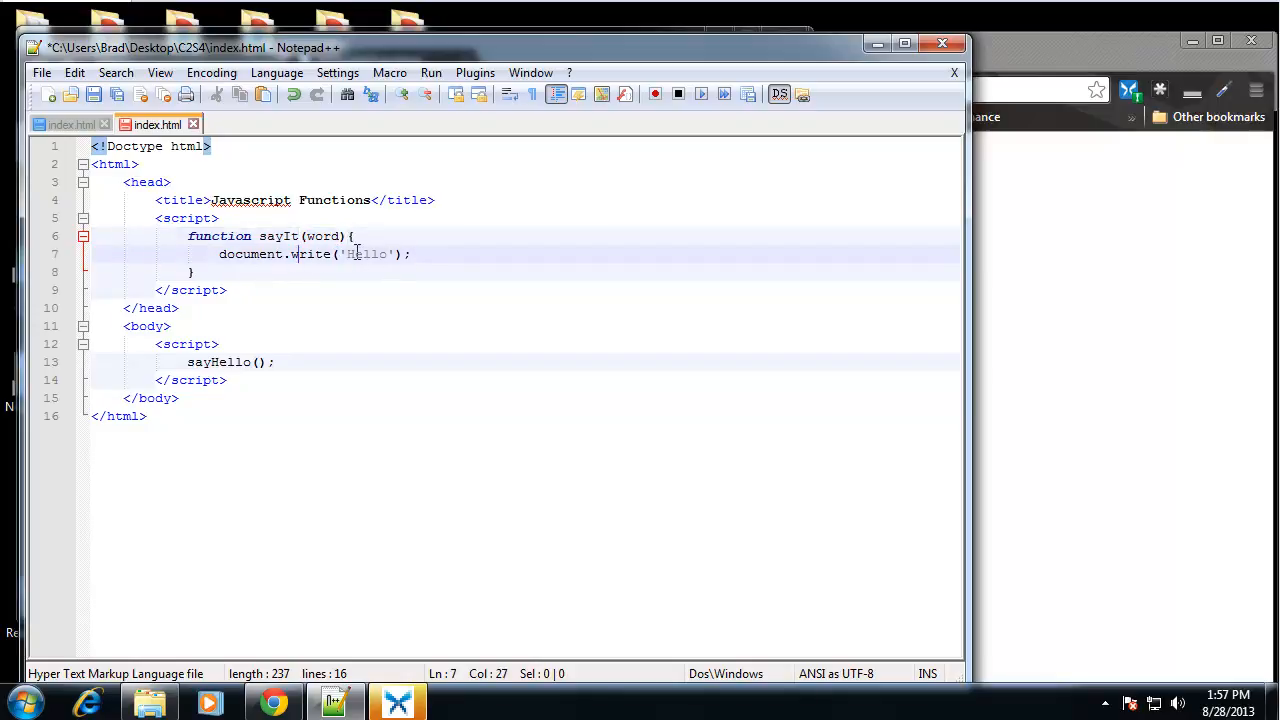
{"action": "mouse_move", "coordinate": [337, 235]}
{"action": "left_mouse_down"}
{"action": "mouse_move", "coordinate": [318, 236]}
{"action": "mouse_move", "coordinate": [391, 253]}
{"action": "mouse_move", "coordinate": [340, 253]}
{"action": "left_mouse_up"}
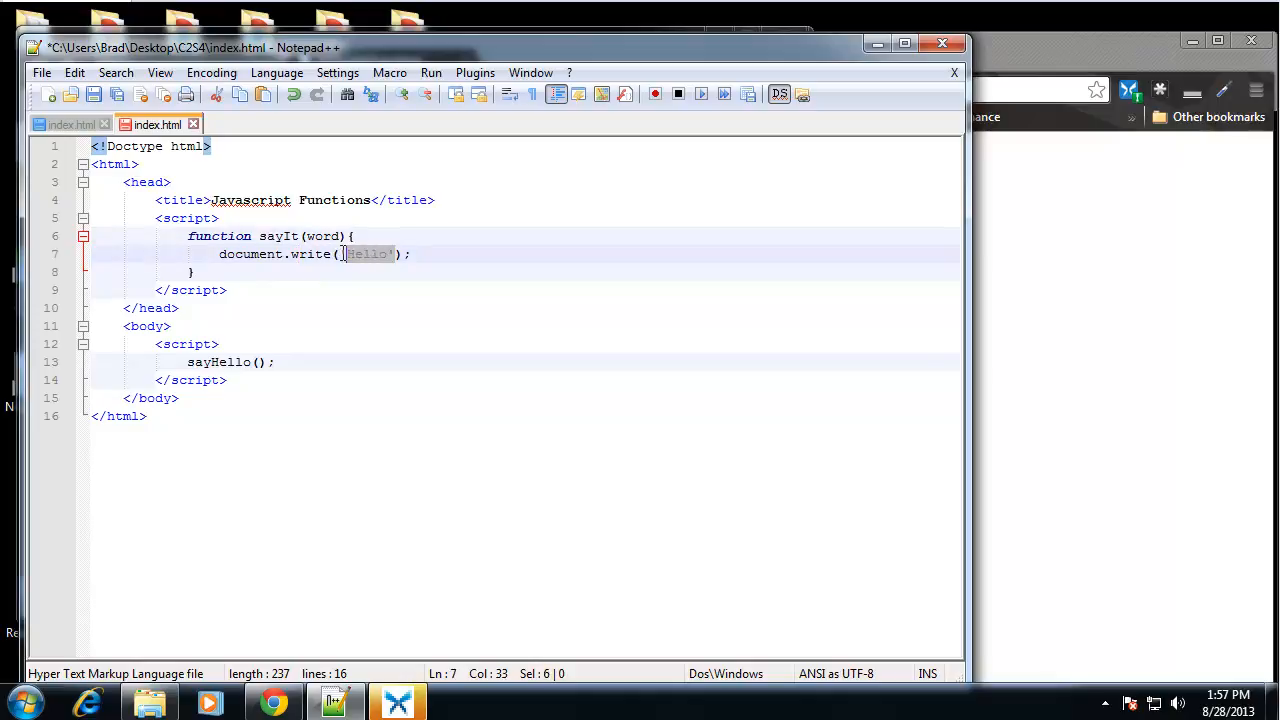
{"action": "key", "text": "Delete"}
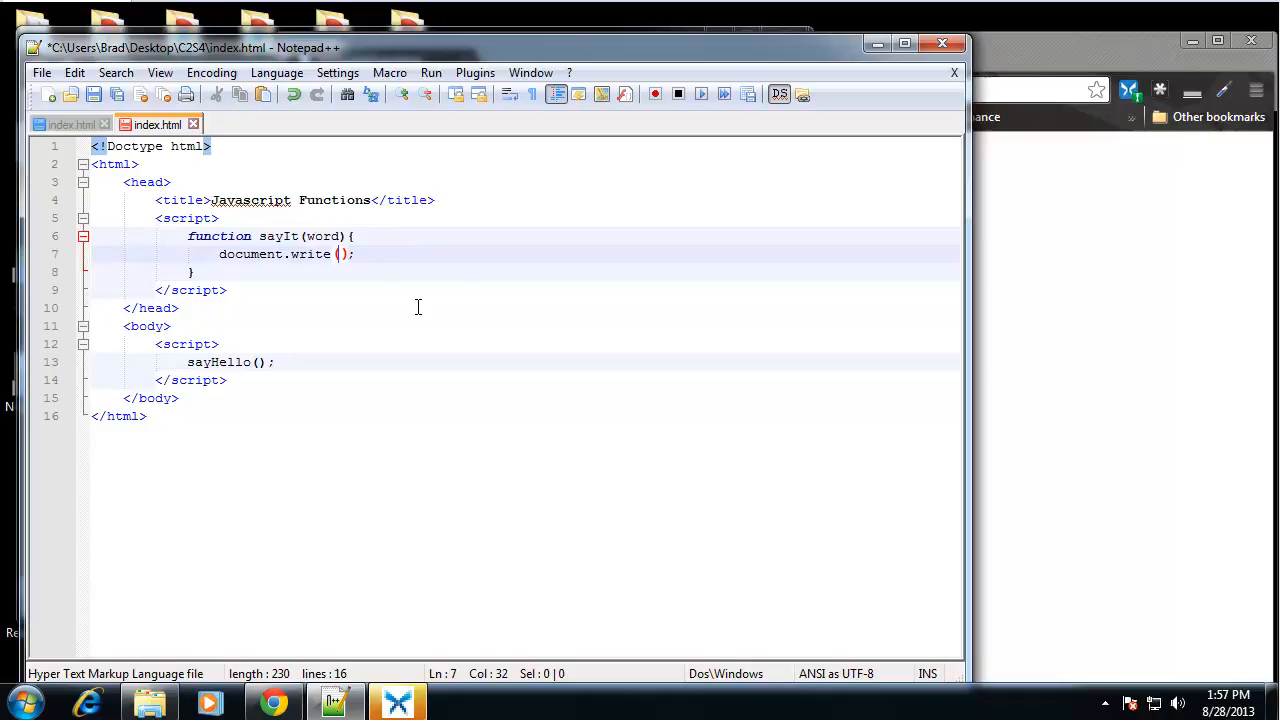
{"action": "type", "text": "word"}
{"action": "left_click", "coordinate": [365, 380]}
{"action": "left_click_drag", "start_coordinate": [274, 362], "coordinate": [186, 362]}
Delete the old sayHello(); call and highlight the word parameter in sayIt.
{"action": "key", "text": "Delete"}
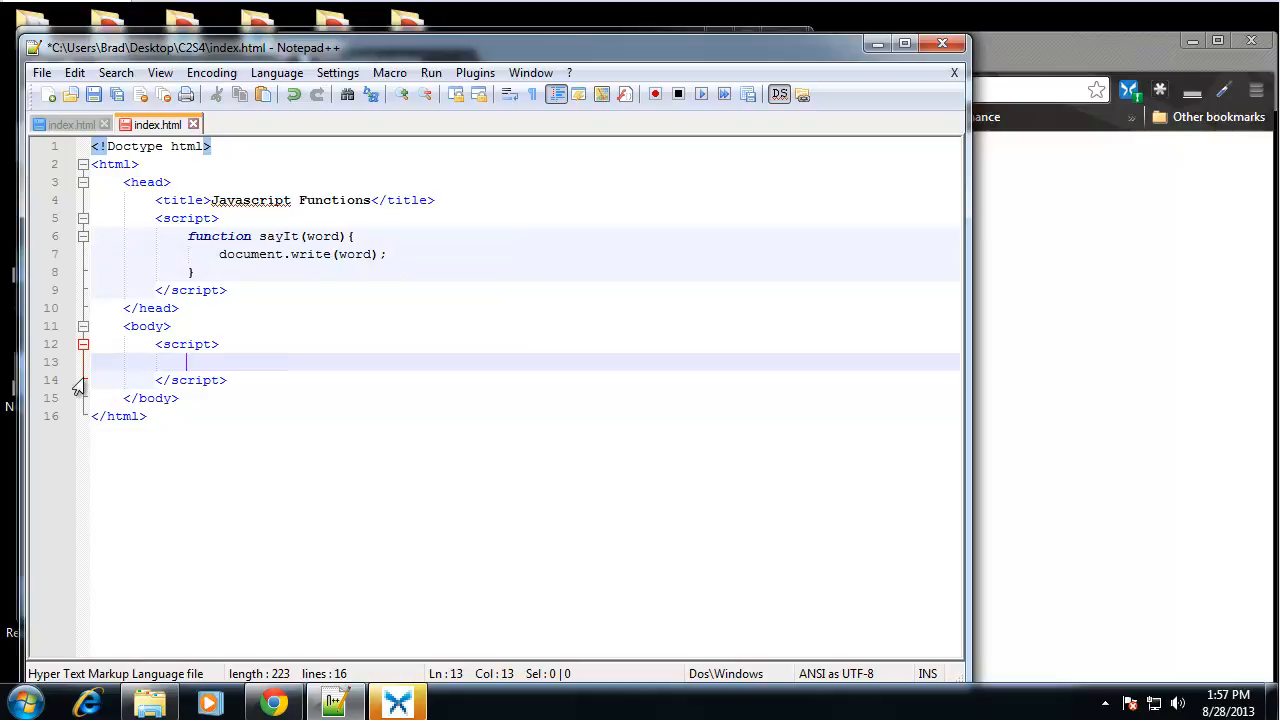
{"action": "left_click", "coordinate": [228, 254]}
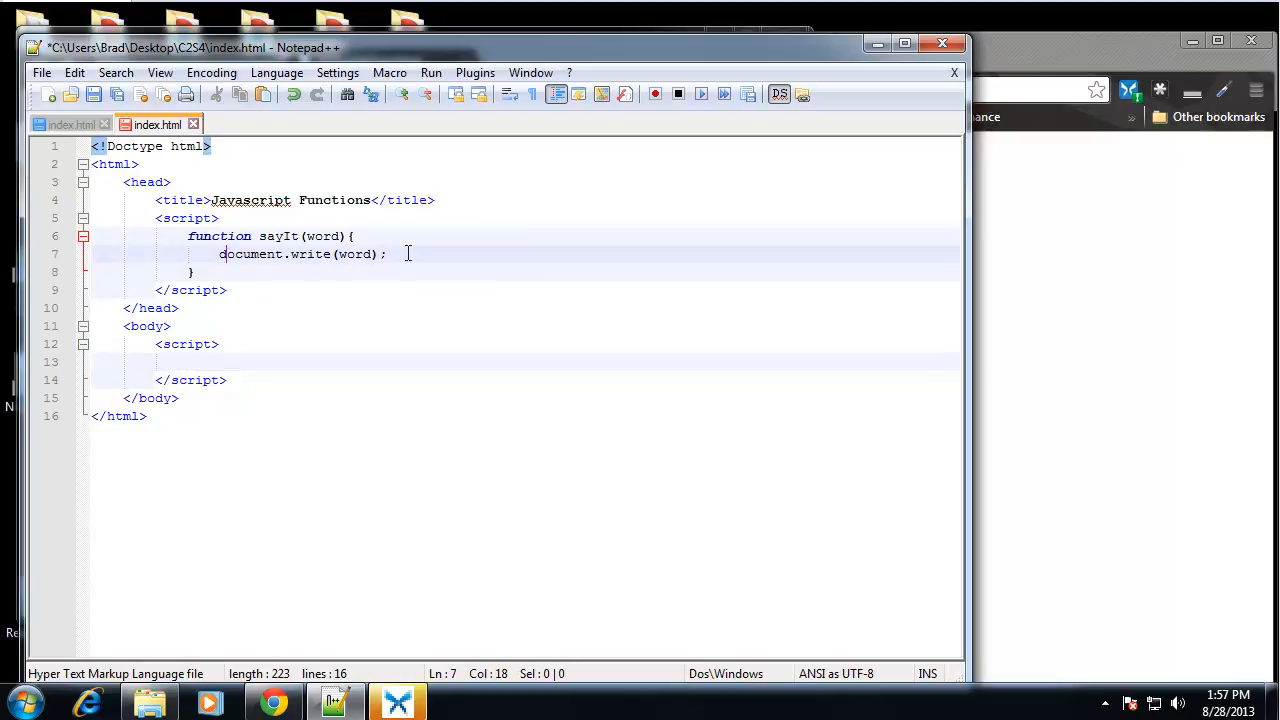
{"action": "left_click", "coordinate": [334, 236]}
{"action": "double_click", "coordinate": [334, 236]}
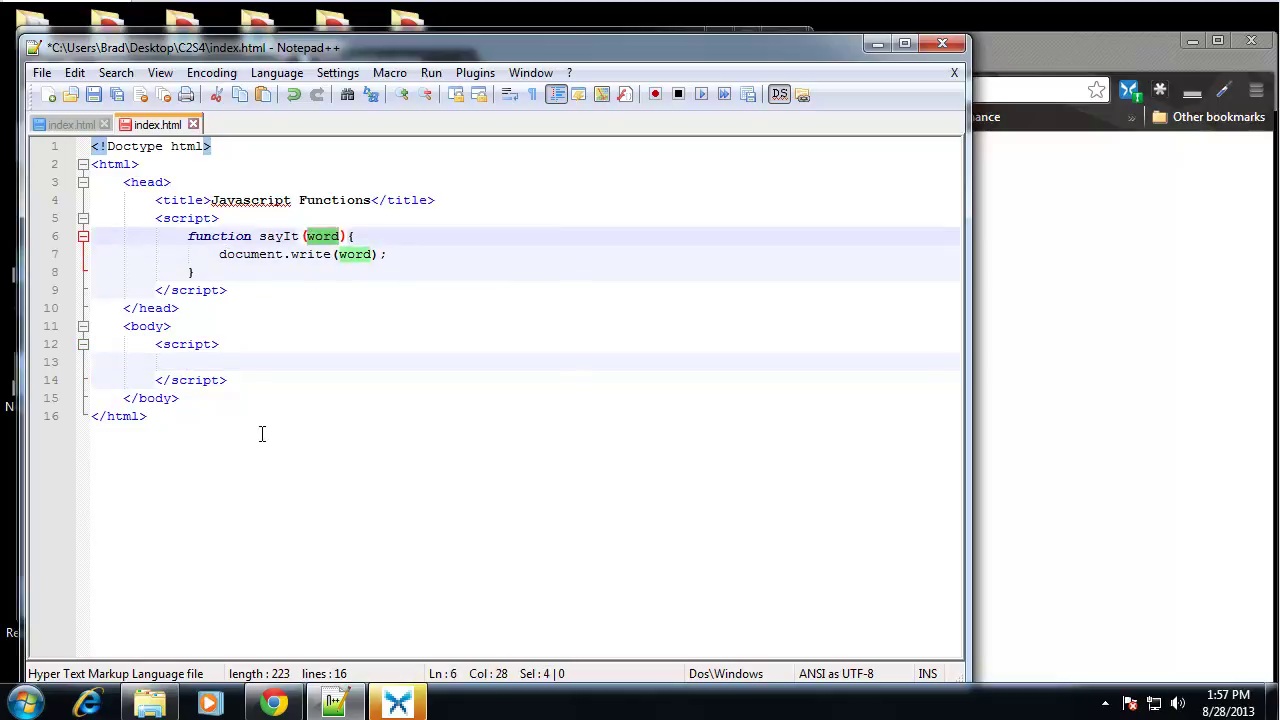
Call sayIt('This is my function'); on the body script line.
{"action": "left_click", "coordinate": [238, 361]}
{"action": "type", "text": "say"}
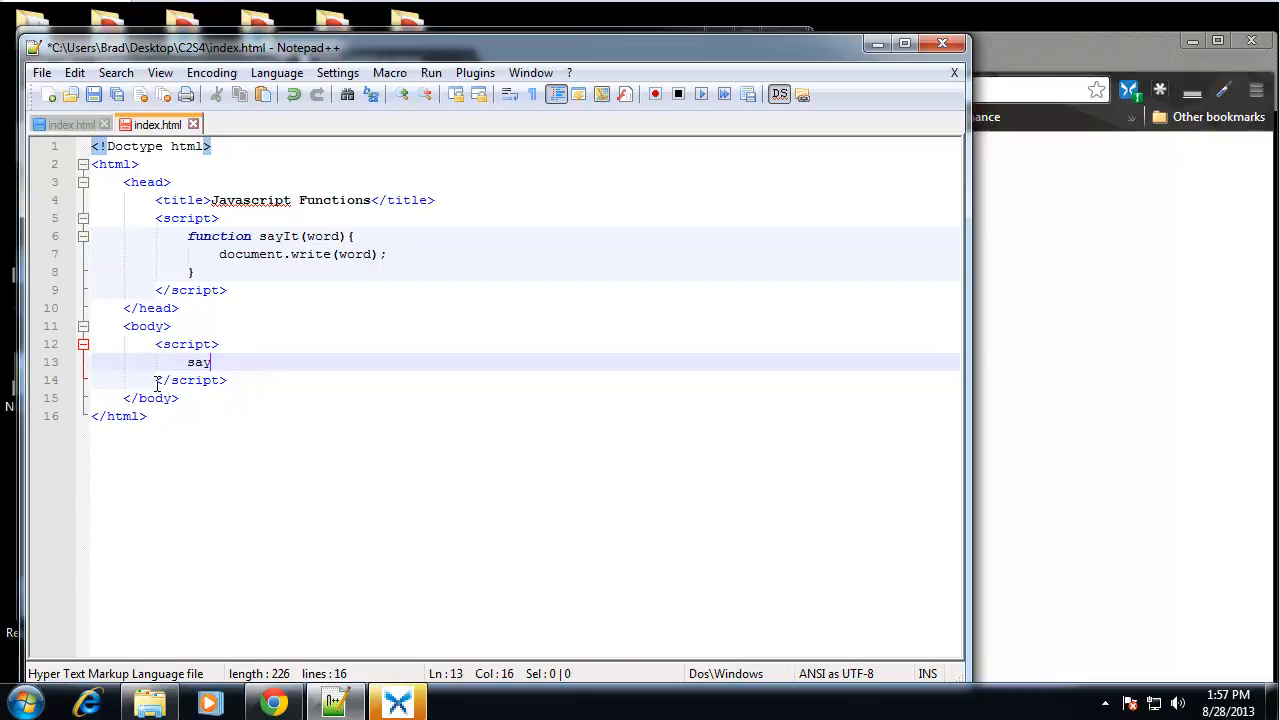
{"action": "type", "text": "It("}
{"action": "type", "text": ");"}
{"action": "key", "text": "Left"}
{"action": "key", "text": "Left"}
{"action": "type", "text": "''"}
{"action": "key", "text": "Left"}
{"action": "type", "text": "This is "}
{"action": "type", "text": "my functi"}
{"action": "type", "text": "on"}
{"action": "left_click", "coordinate": [557, 395]}
Save, reload Chrome and highlight the printed sentence This is my function.
{"action": "key", "text": "ctrl+s"}
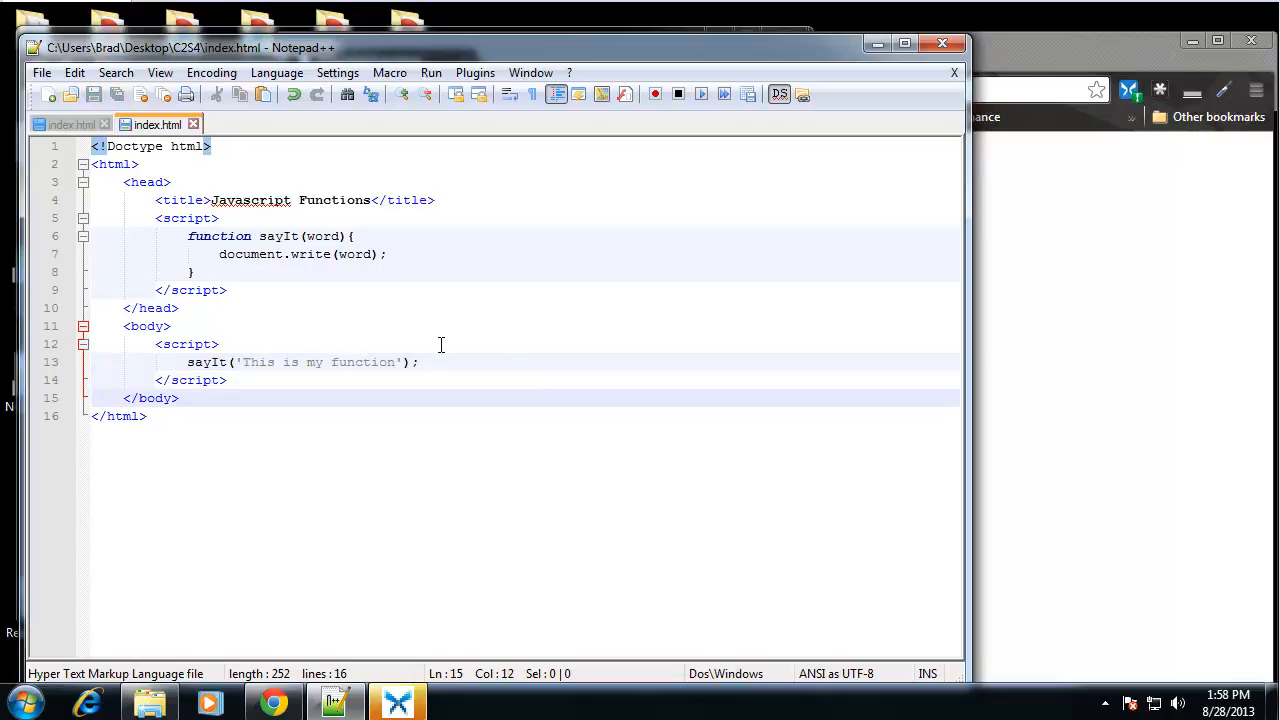
{"action": "left_click", "coordinate": [1184, 390]}
{"action": "left_click", "coordinate": [355, 90]}
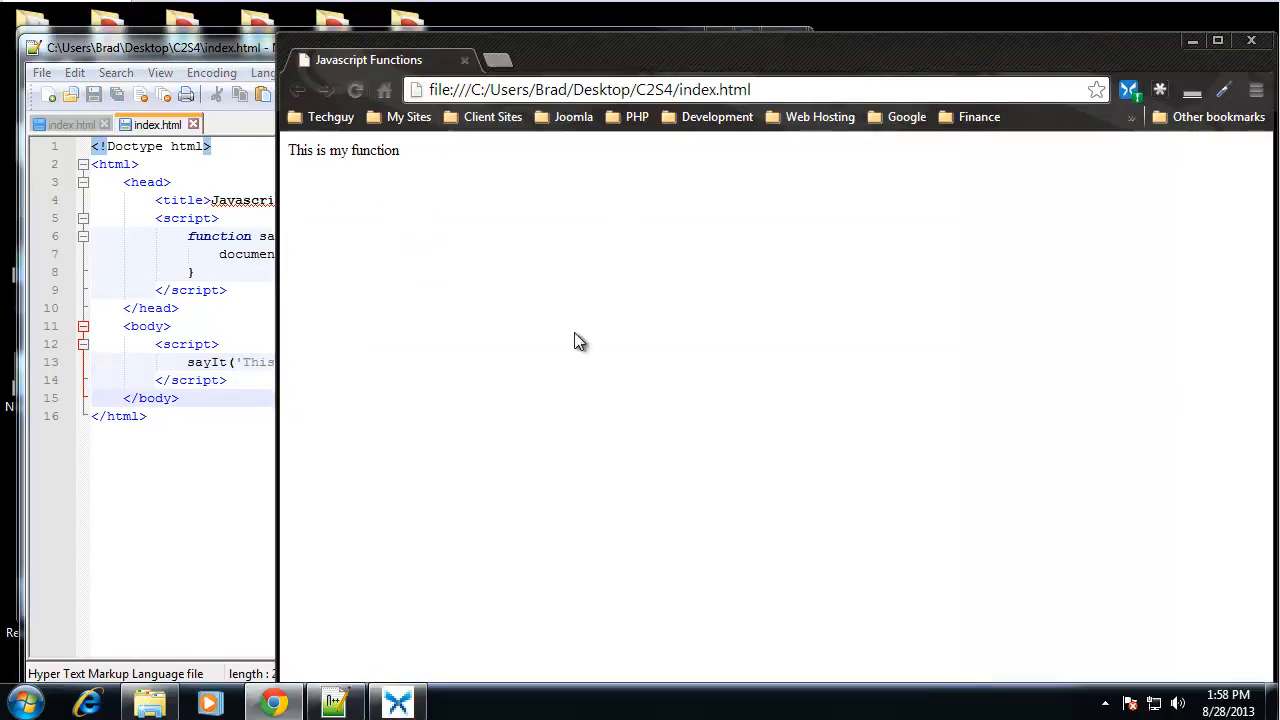
{"action": "left_click_drag", "start_coordinate": [295, 150], "coordinate": [405, 152]}
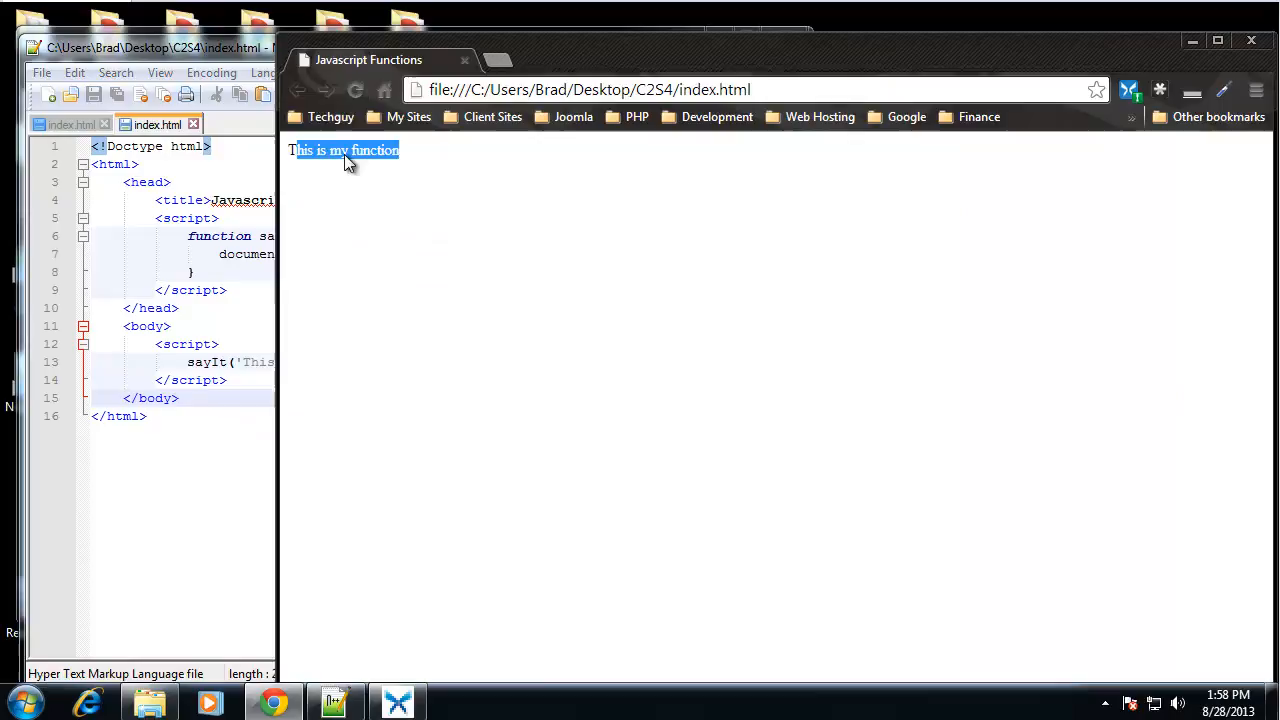
{"action": "left_click", "coordinate": [200, 300]}
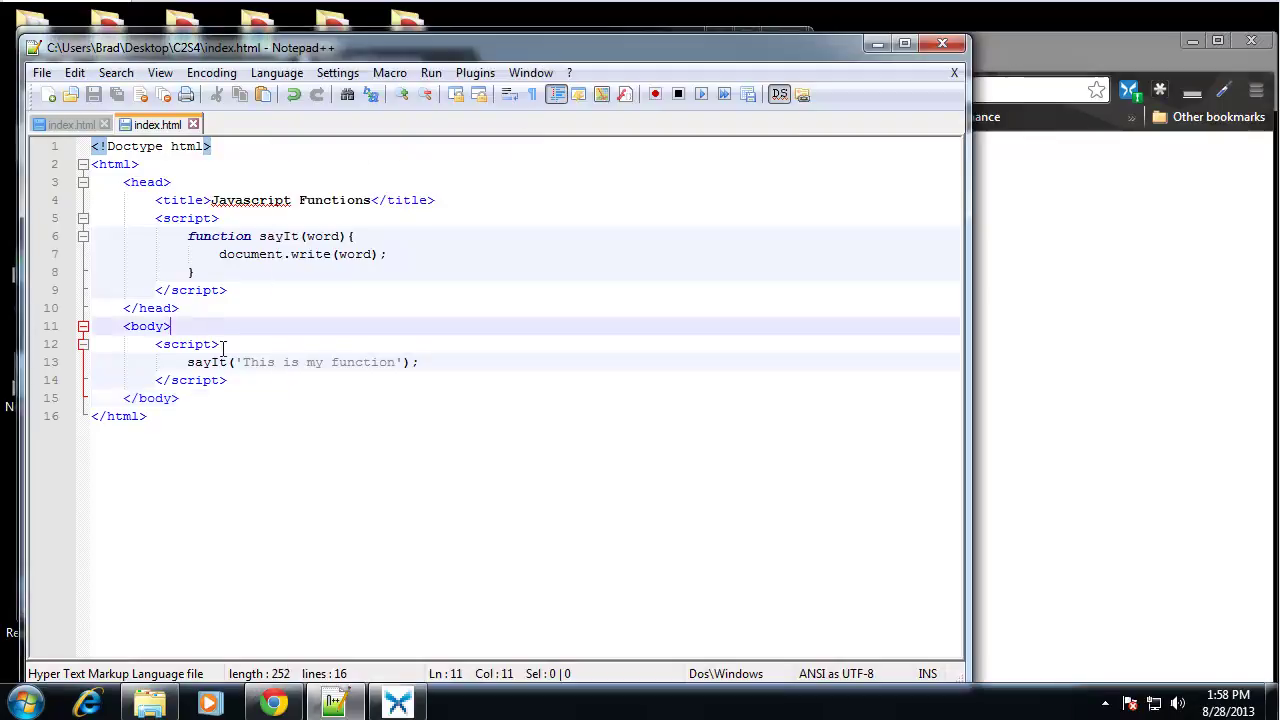
Change sayIt to take (word1,word2) and write word1+' '+word2.
{"action": "left_click", "coordinate": [325, 237]}
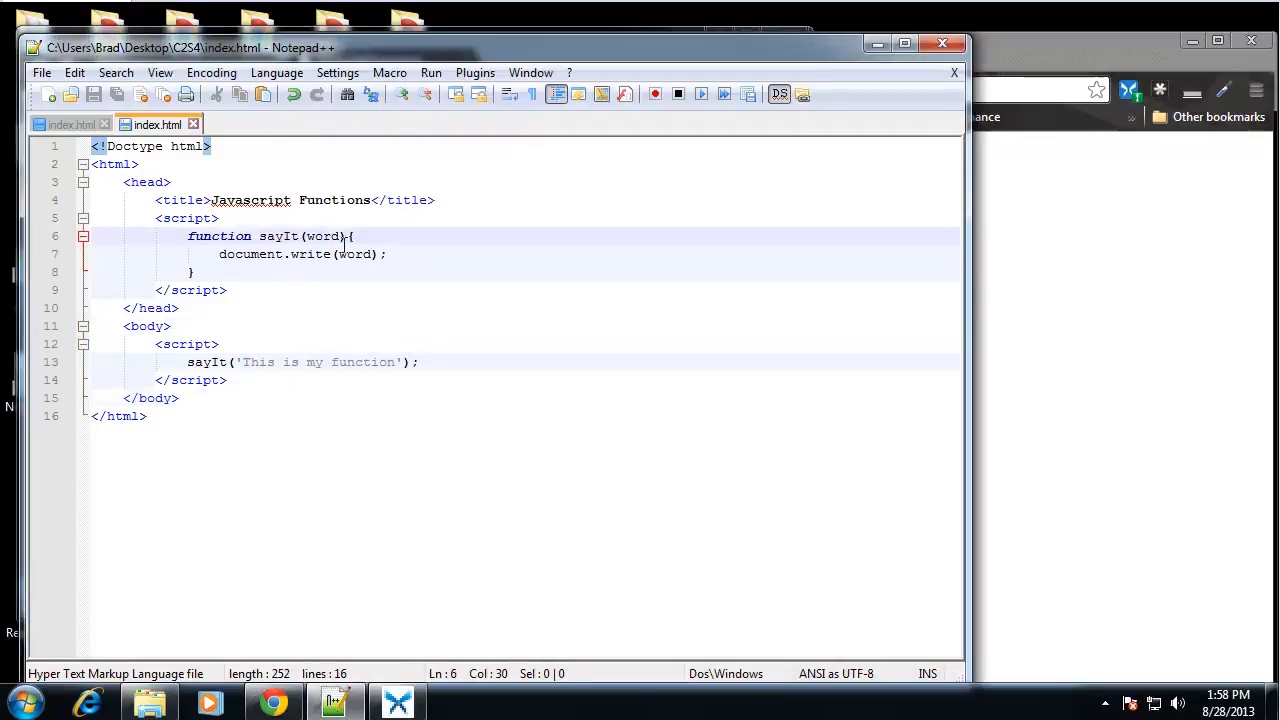
{"action": "left_click", "coordinate": [342, 236]}
{"action": "type", "text": "1,"}
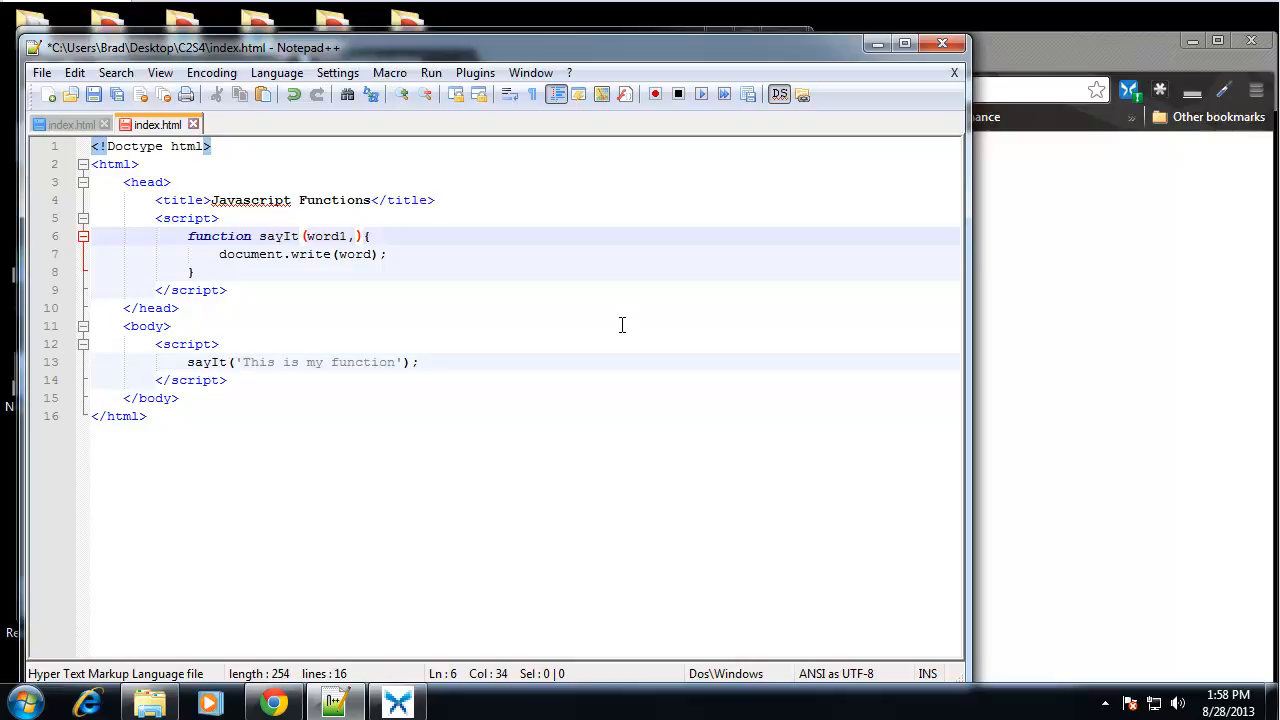
{"action": "type", "text": "word2"}
{"action": "left_click", "coordinate": [431, 303]}
{"action": "left_click", "coordinate": [372, 254]}
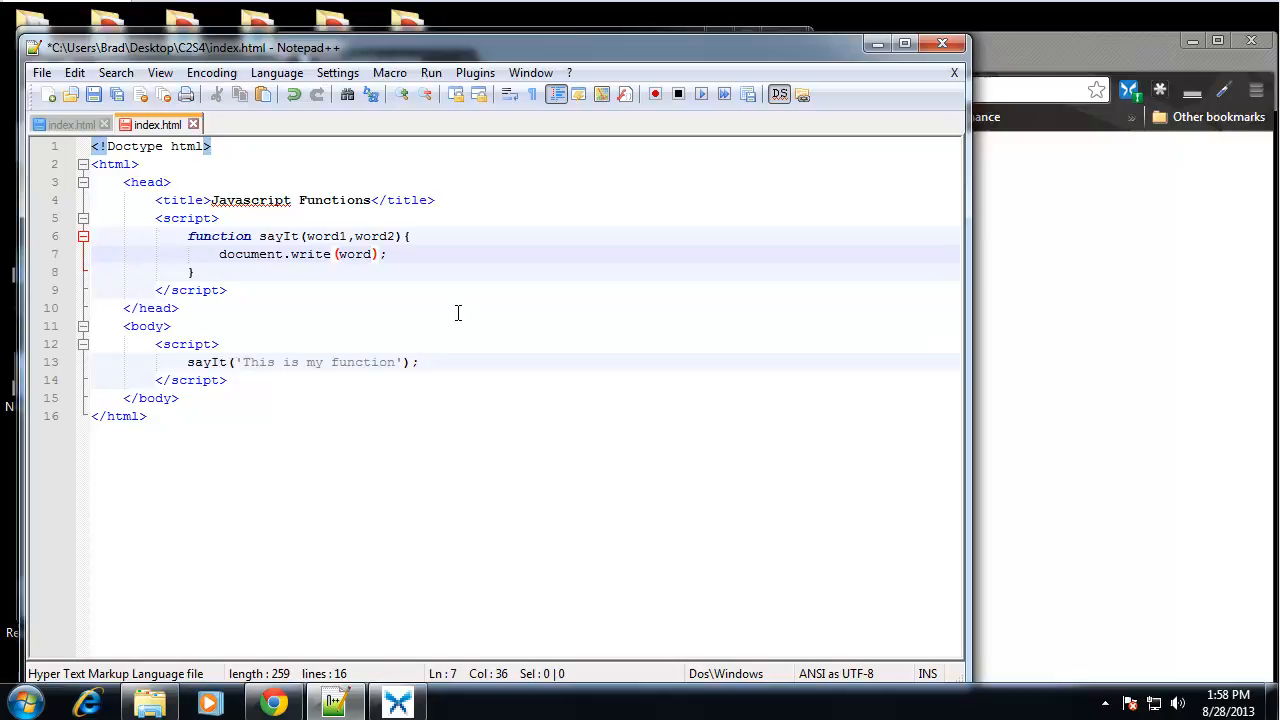
{"action": "type", "text": "1"}
{"action": "type", "text": "+'"}
{"action": "type", "text": "'"}
{"action": "key", "text": "Left"}
{"action": "key", "text": "Right"}
{"action": "type", "text": "+"}
{"action": "type", "text": "word2"}
{"action": "left_click", "coordinate": [466, 296]}
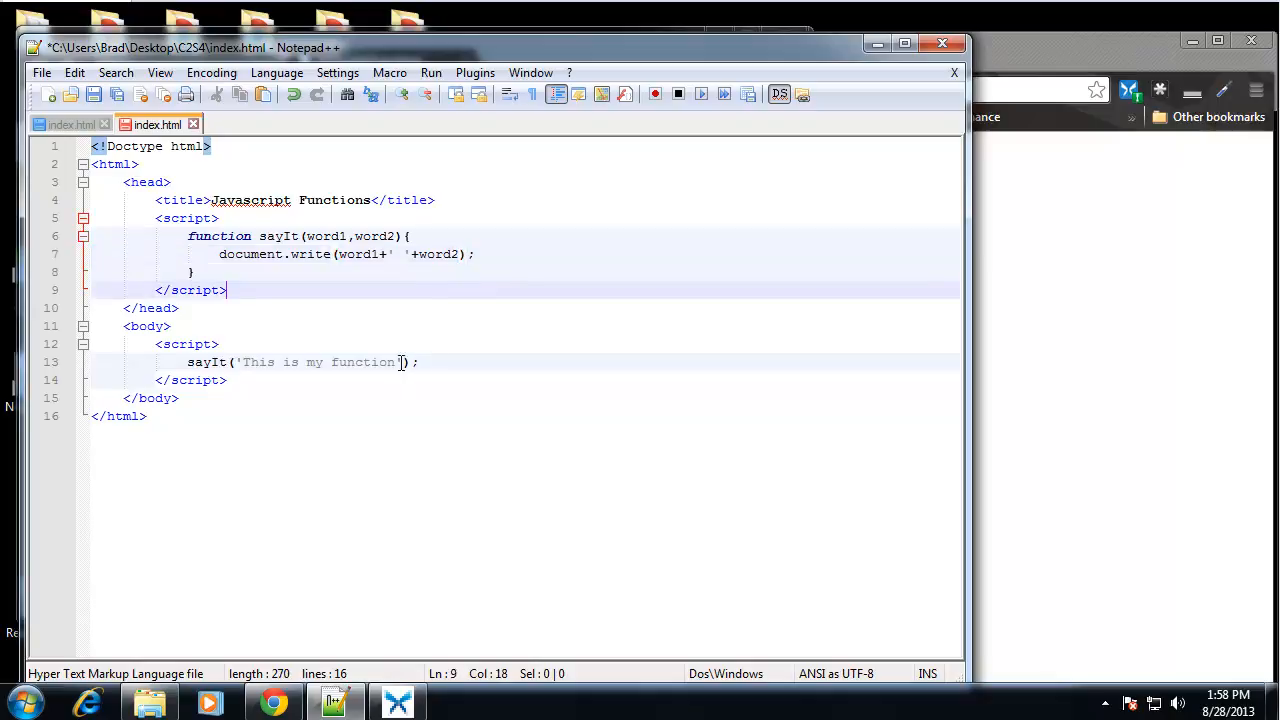
Replace the body call's sentence with the two arguments 'Hello','World'.
{"action": "left_click_drag", "start_coordinate": [398, 362], "coordinate": [243, 362]}
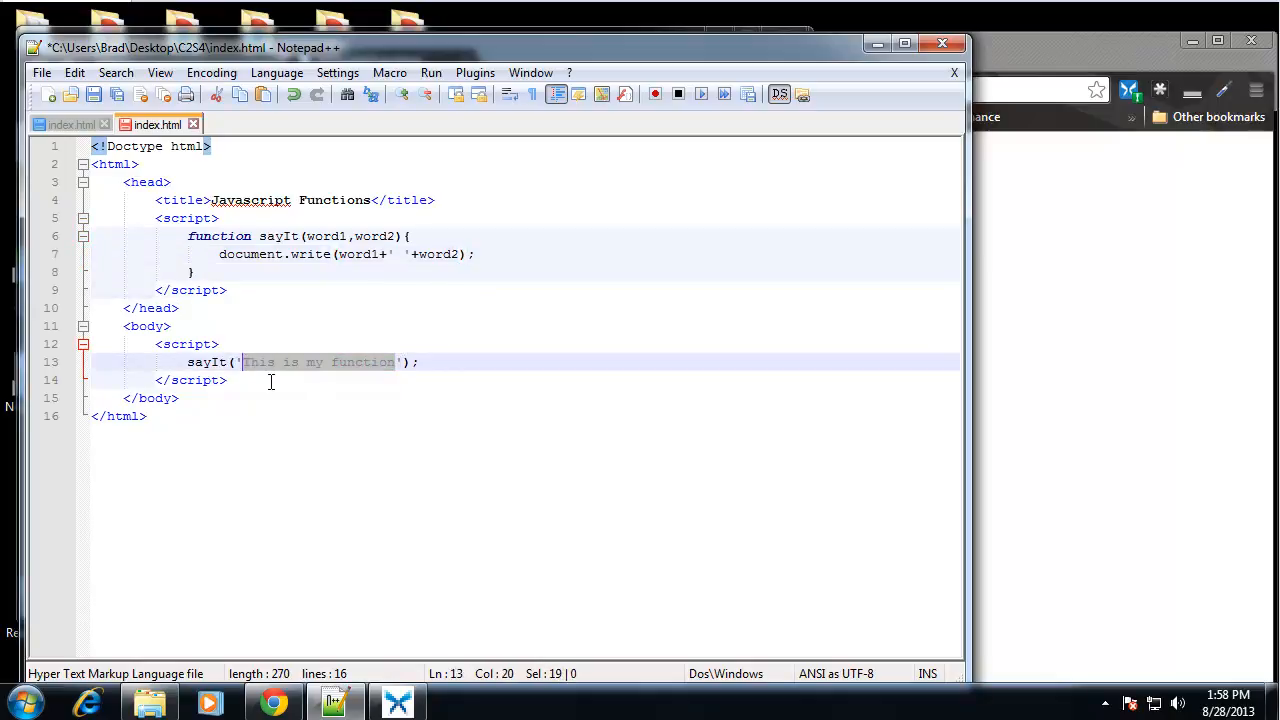
{"action": "key", "text": "Delete"}
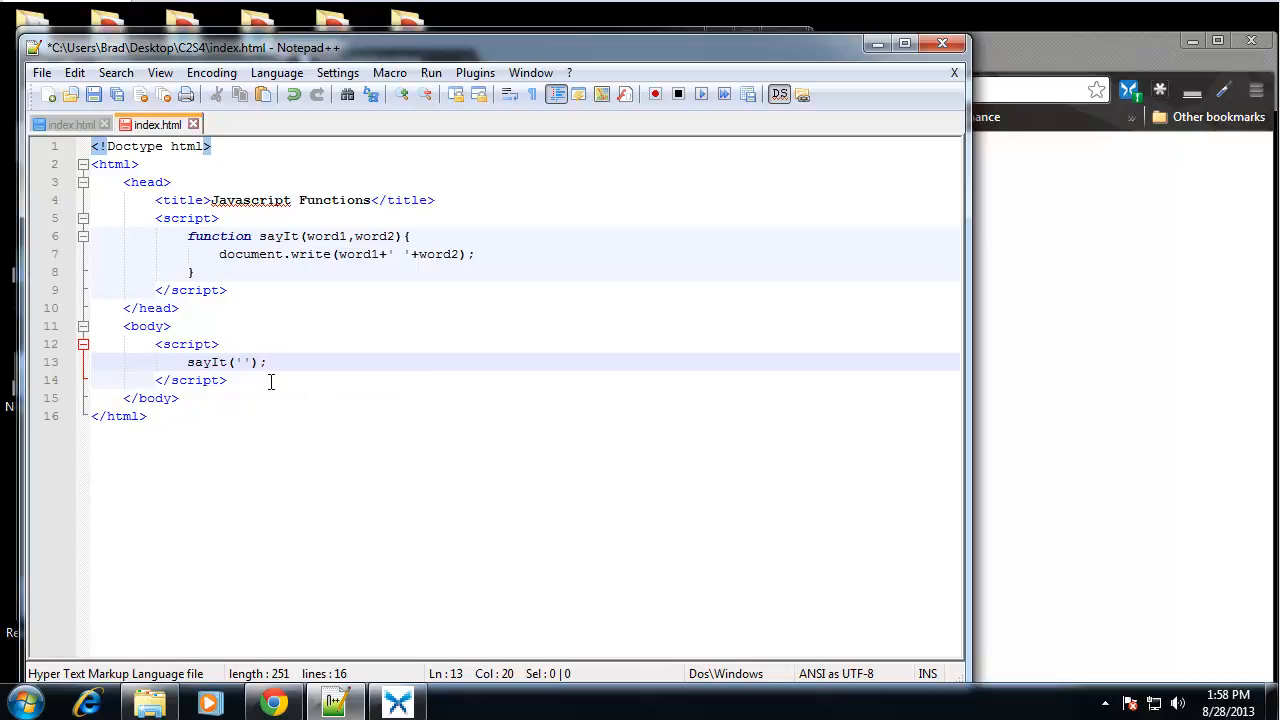
{"action": "type", "text": "Hello"}
{"action": "key", "text": "Right"}
{"action": "type", "text": ","}
{"action": "type", "text": "''"}
{"action": "key", "text": "Left"}
{"action": "type", "text": "World"}
{"action": "left_click", "coordinate": [580, 322]}
Save index.html and reload Chrome to see Hello World.
{"action": "key", "text": "ctrl+s"}
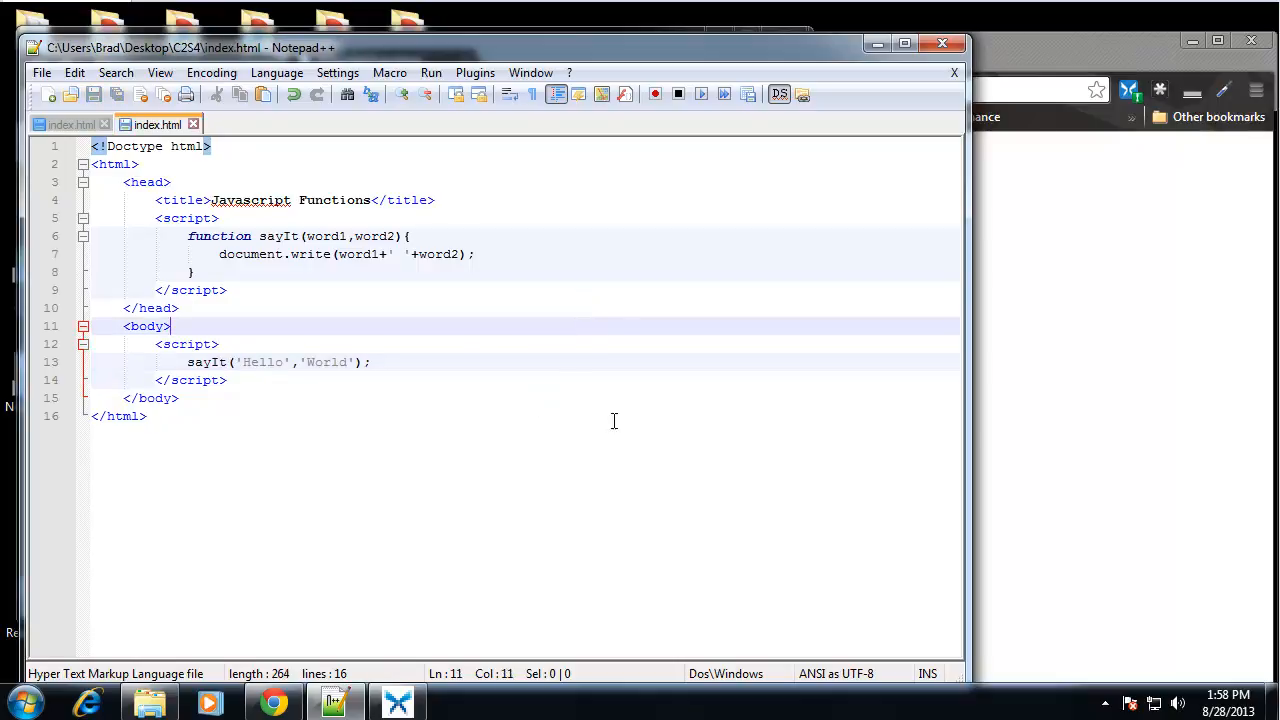
{"action": "left_click", "coordinate": [1054, 390]}
{"action": "left_click", "coordinate": [356, 92]}
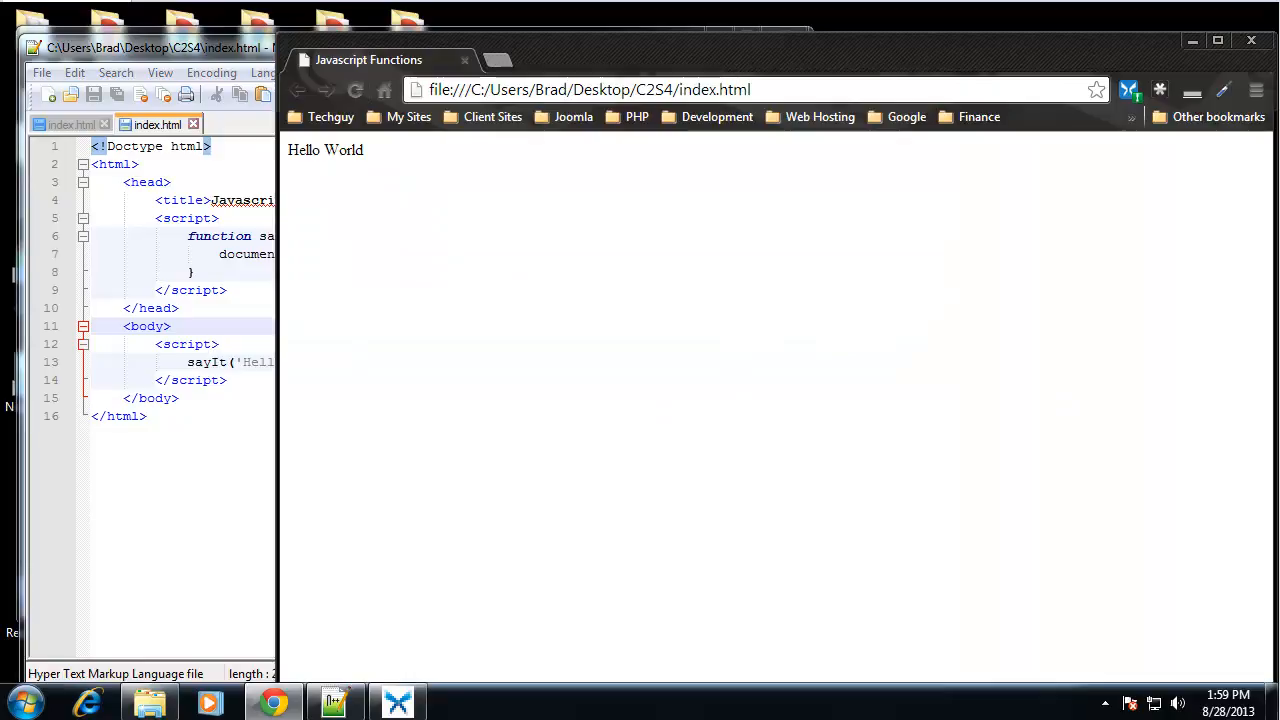
{"action": "left_click", "coordinate": [230, 290]}
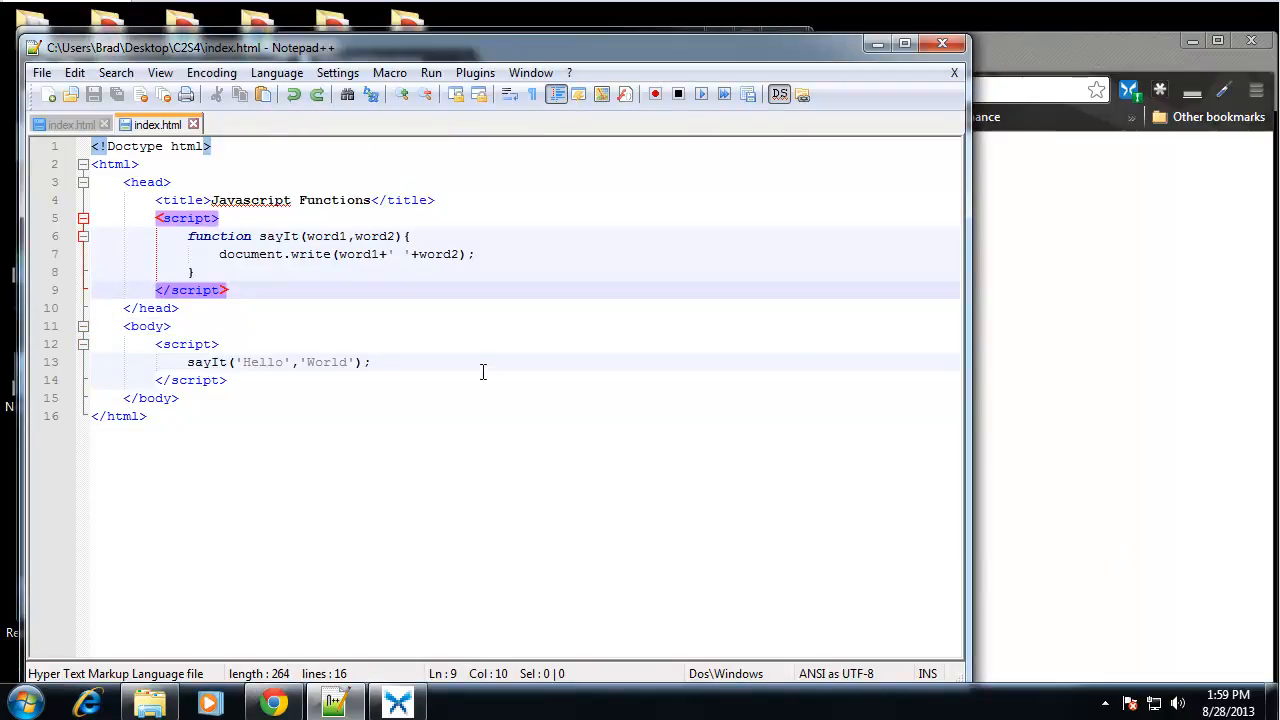
Highlight the 'World' argument and the matching word2 parameter.
{"action": "left_click", "coordinate": [324, 322]}
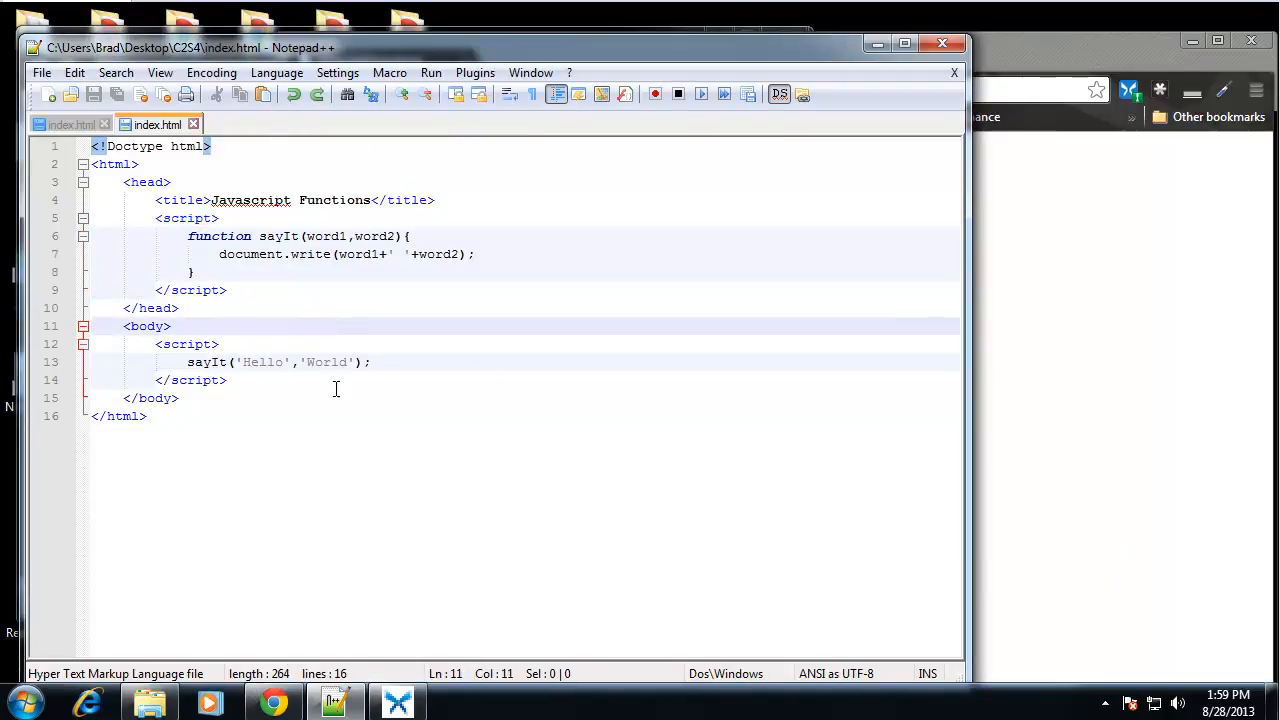
{"action": "left_click", "coordinate": [310, 362]}
{"action": "left_click_drag", "start_coordinate": [302, 362], "coordinate": [346, 362]}
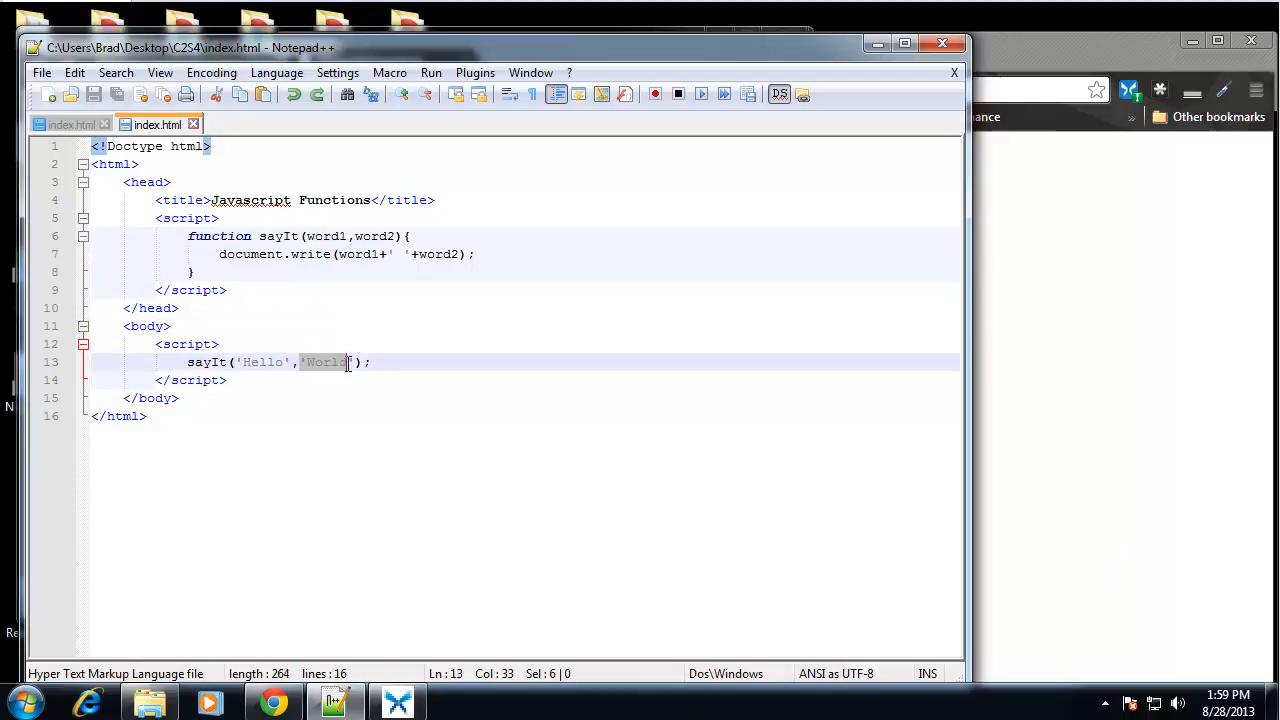
{"action": "double_click", "coordinate": [378, 236]}
{"action": "left_click_drag", "start_coordinate": [353, 361], "coordinate": [291, 362]}
Delete the 'World' argument from the sayIt call, save, and reload Chrome to see Hello undefined.
{"action": "key", "text": "Delete"}
{"action": "key", "text": "ctrl+s"}
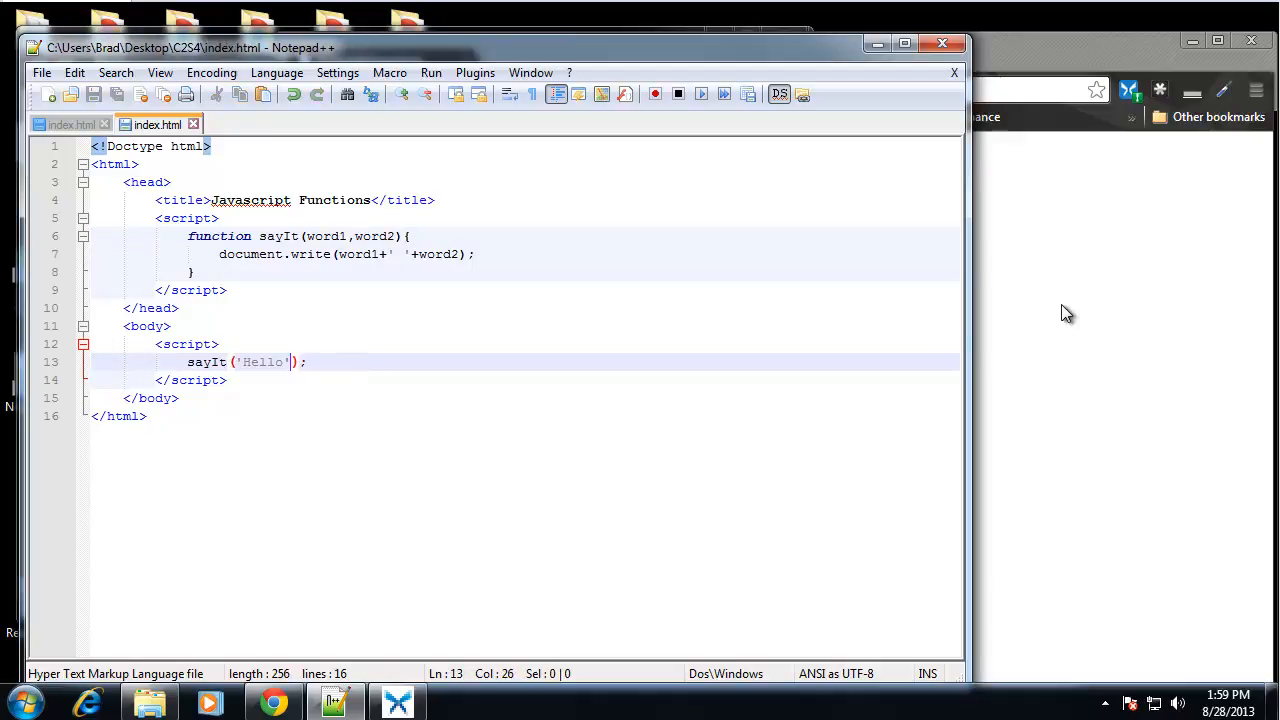
{"action": "left_click", "coordinate": [1062, 310]}
{"action": "left_click", "coordinate": [352, 93]}
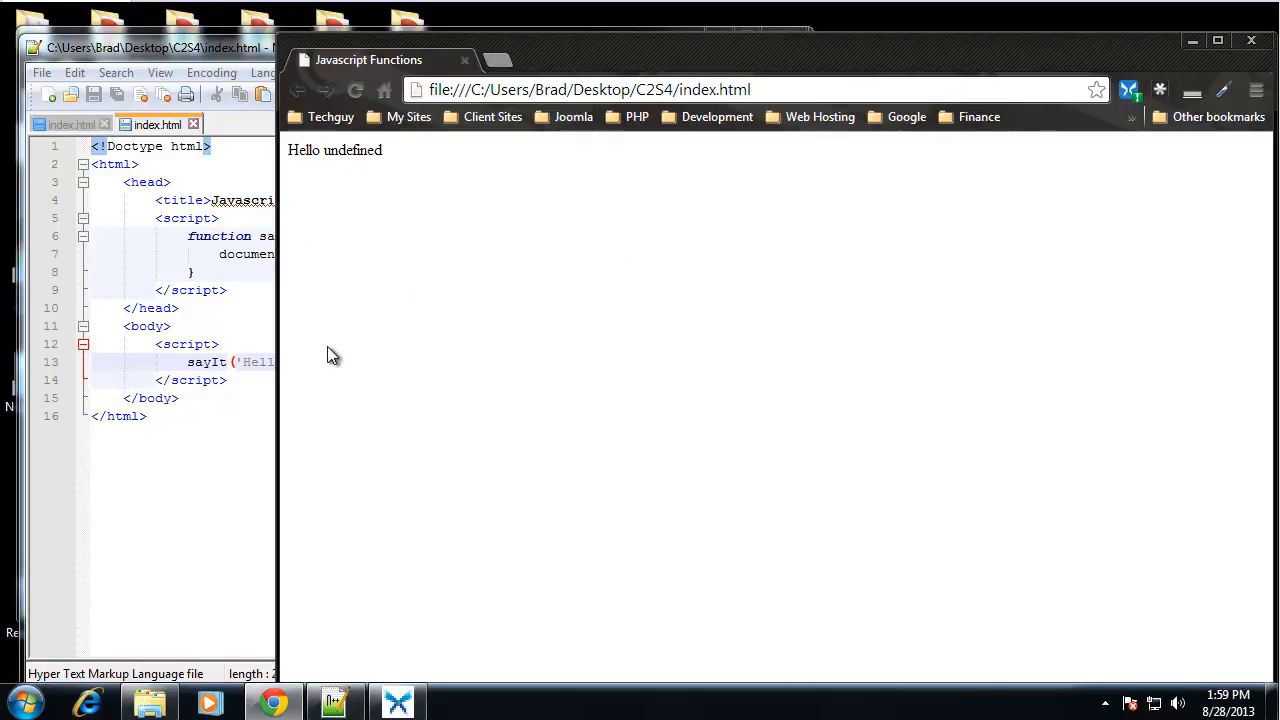
Return to the editor and point out the word2 parameter on line 6.
{"action": "left_click", "coordinate": [232, 362]}
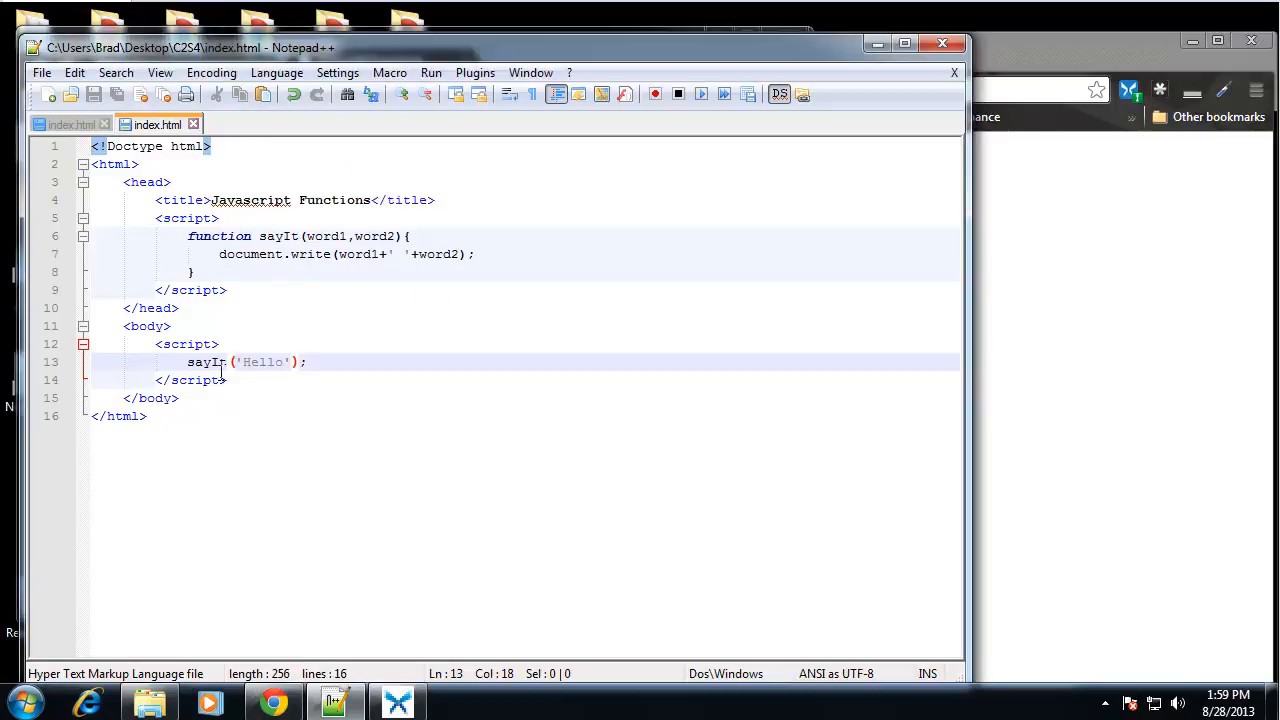
{"action": "left_click_drag", "start_coordinate": [395, 237], "coordinate": [355, 237]}
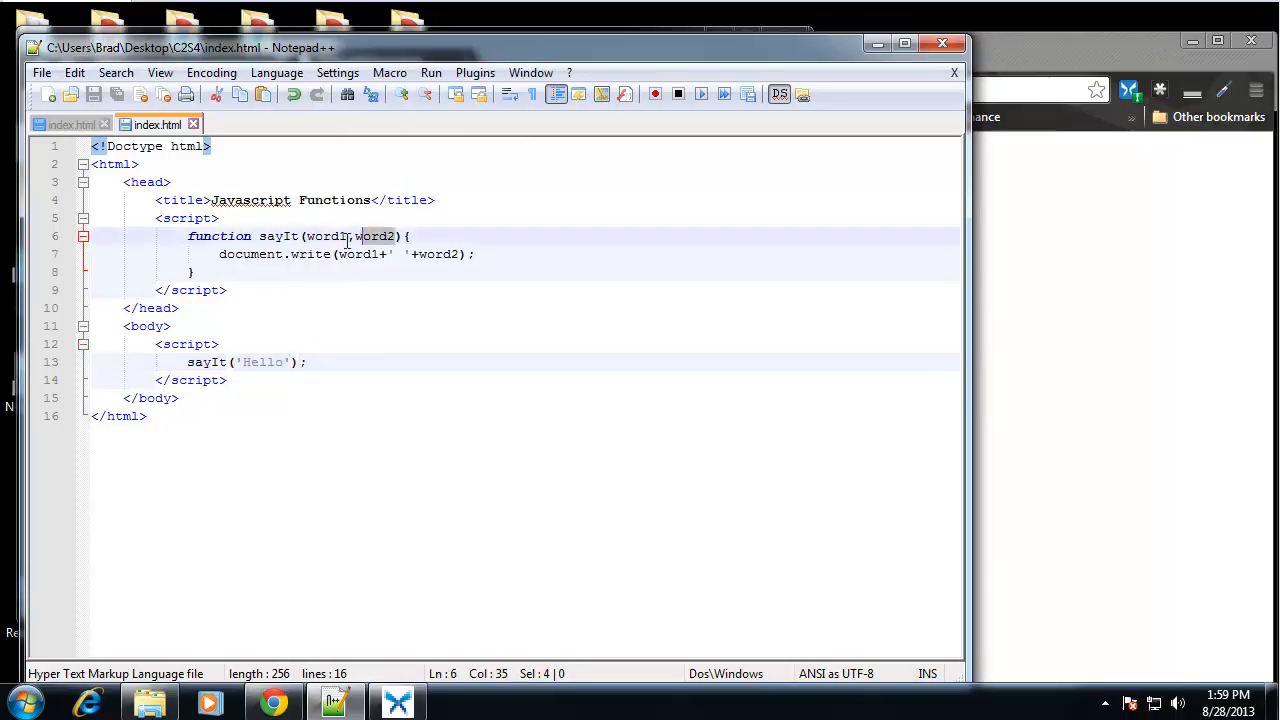
{"action": "left_click", "coordinate": [284, 362]}
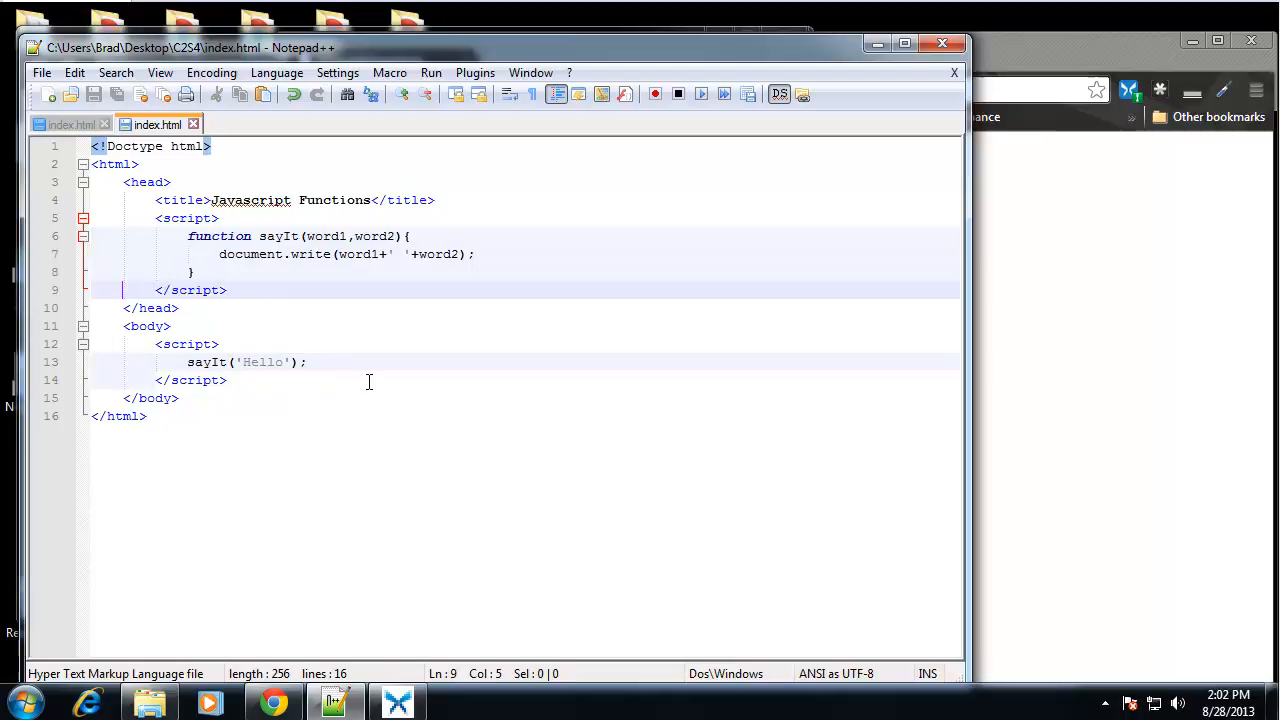
{"action": "left_click", "coordinate": [425, 380]}
{"action": "left_click", "coordinate": [397, 236]}
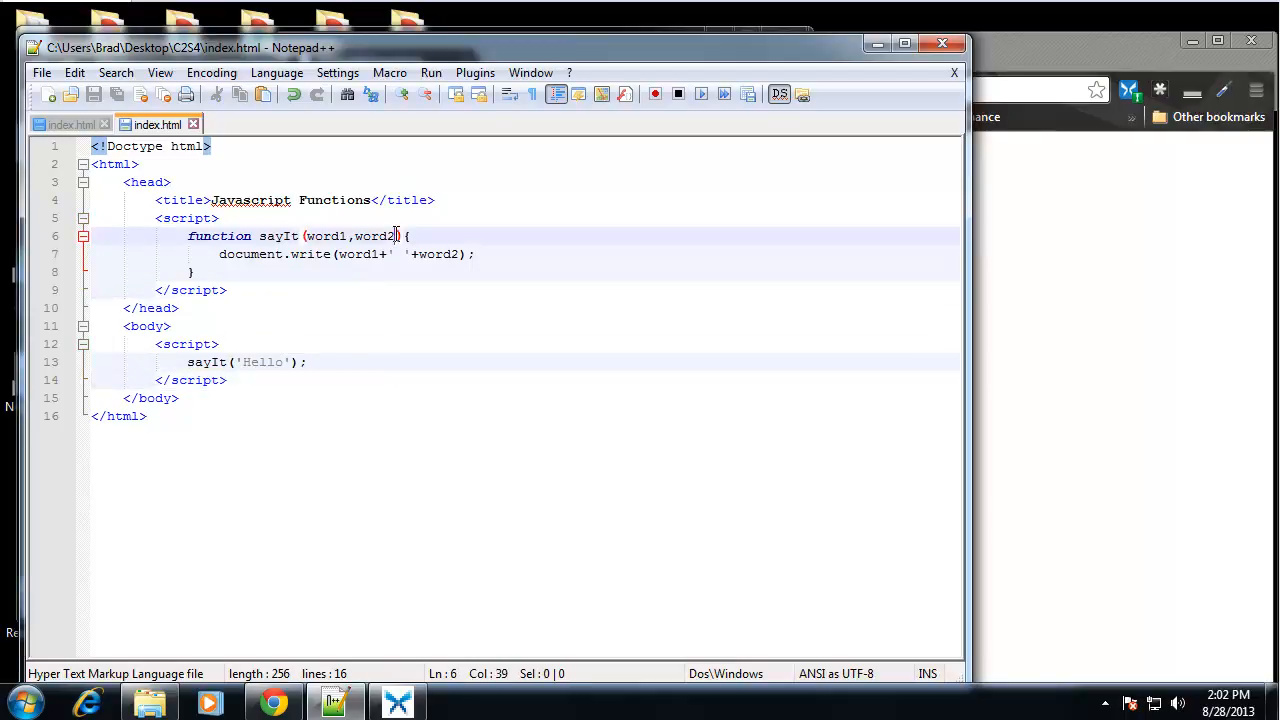
{"action": "type", "text": "= "}
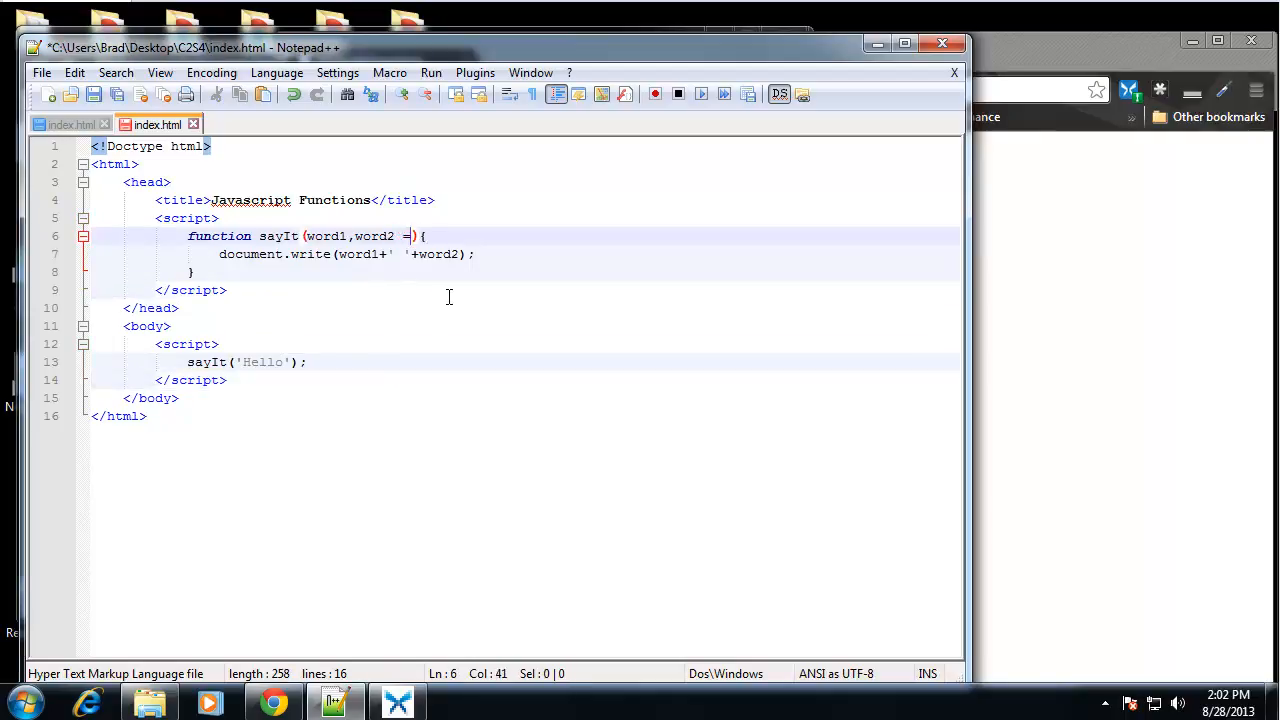
{"action": "type", "text": "'"}
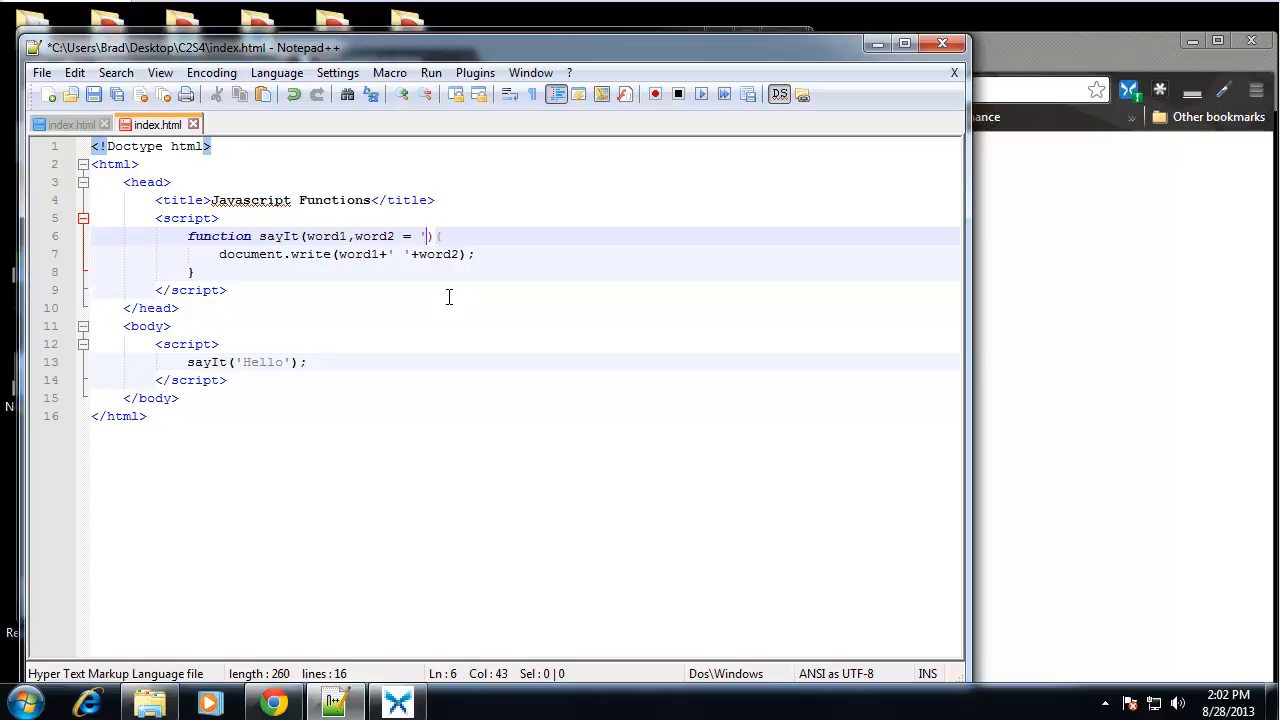
{"action": "type", "text": "World"}
{"action": "type", "text": "'"}
{"action": "key", "text": "Right"}
{"action": "key", "text": "Right"}
{"action": "left_click", "coordinate": [410, 310]}
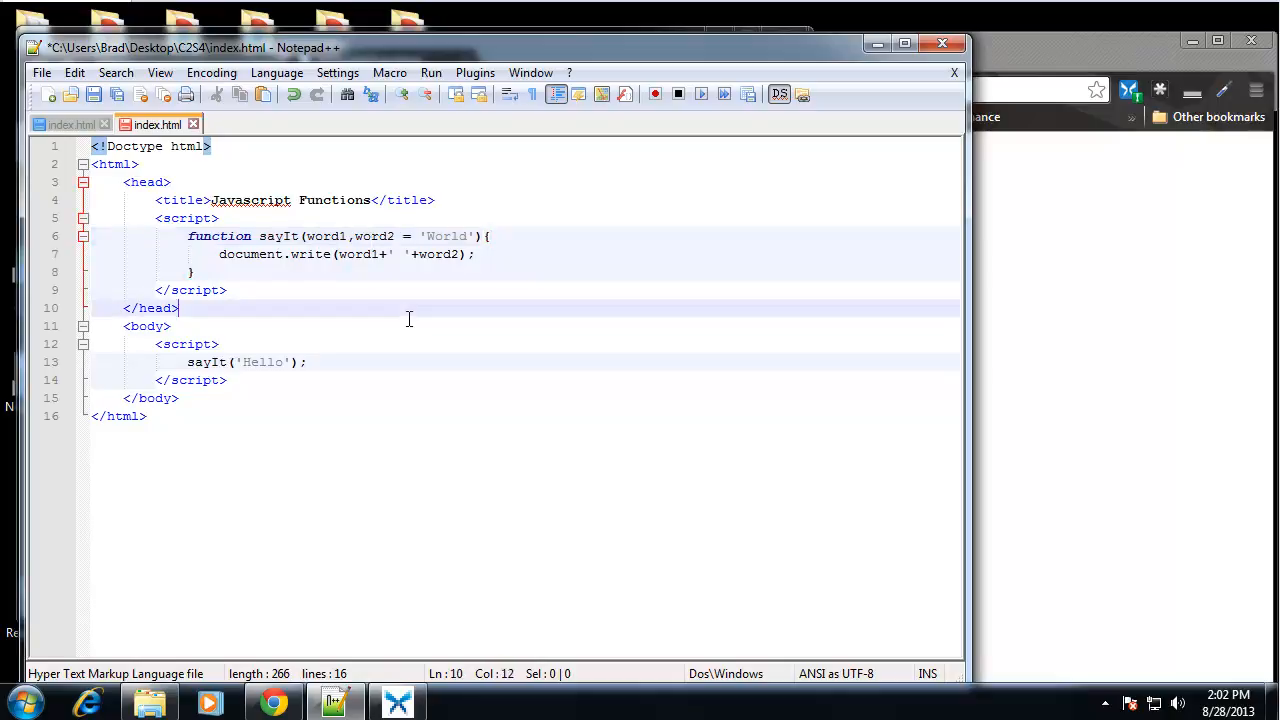
{"action": "key", "text": "ctrl+s"}
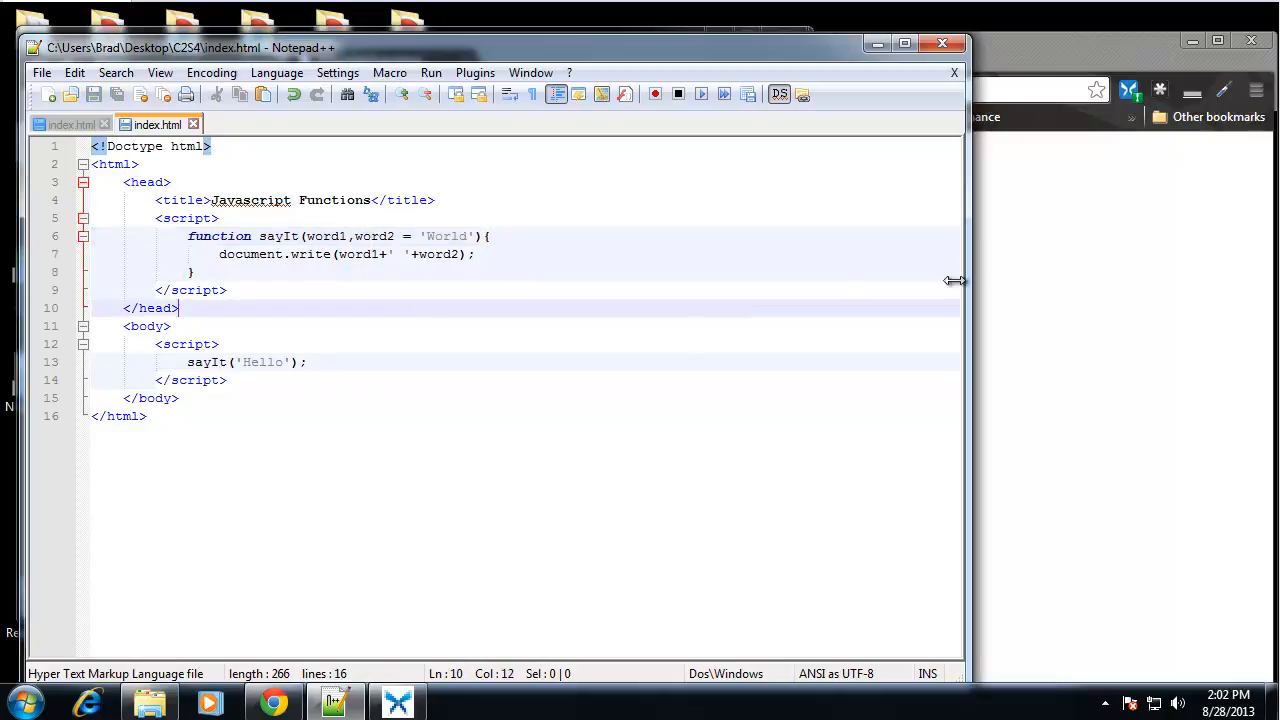
{"action": "key", "text": "alt+Tab"}
{"action": "left_click", "coordinate": [354, 96]}
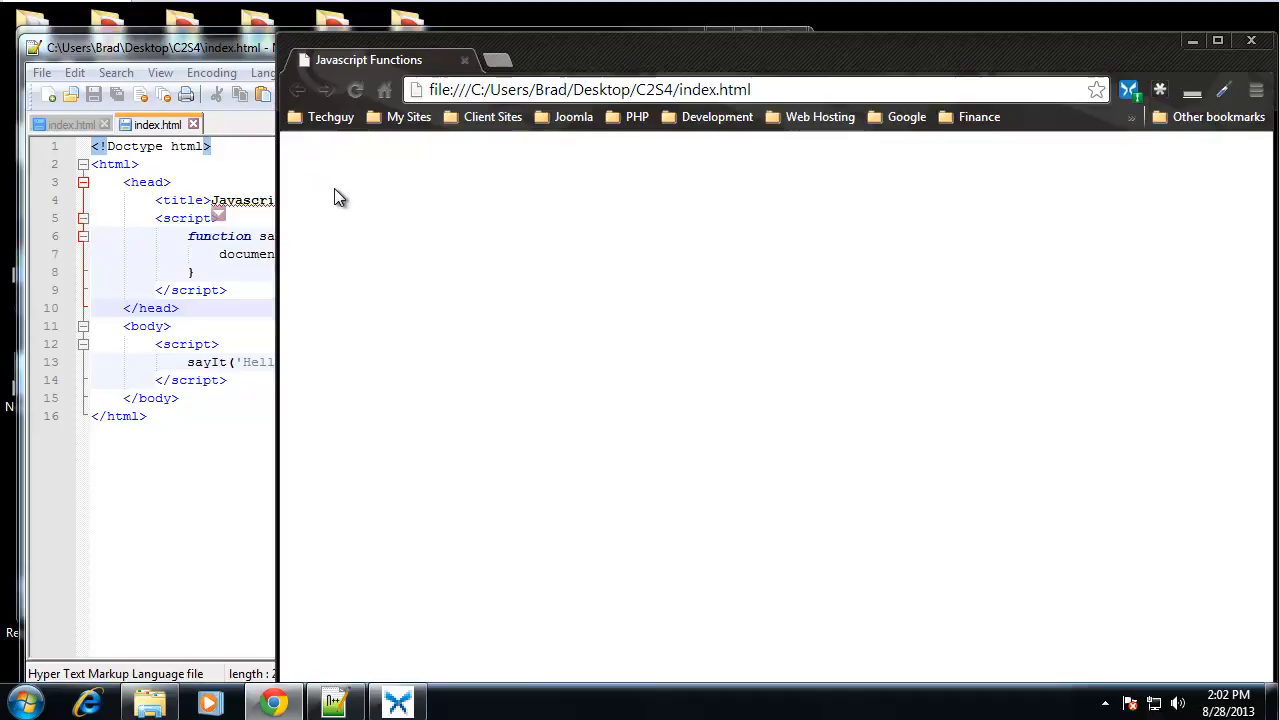
{"action": "left_click", "coordinate": [210, 270]}
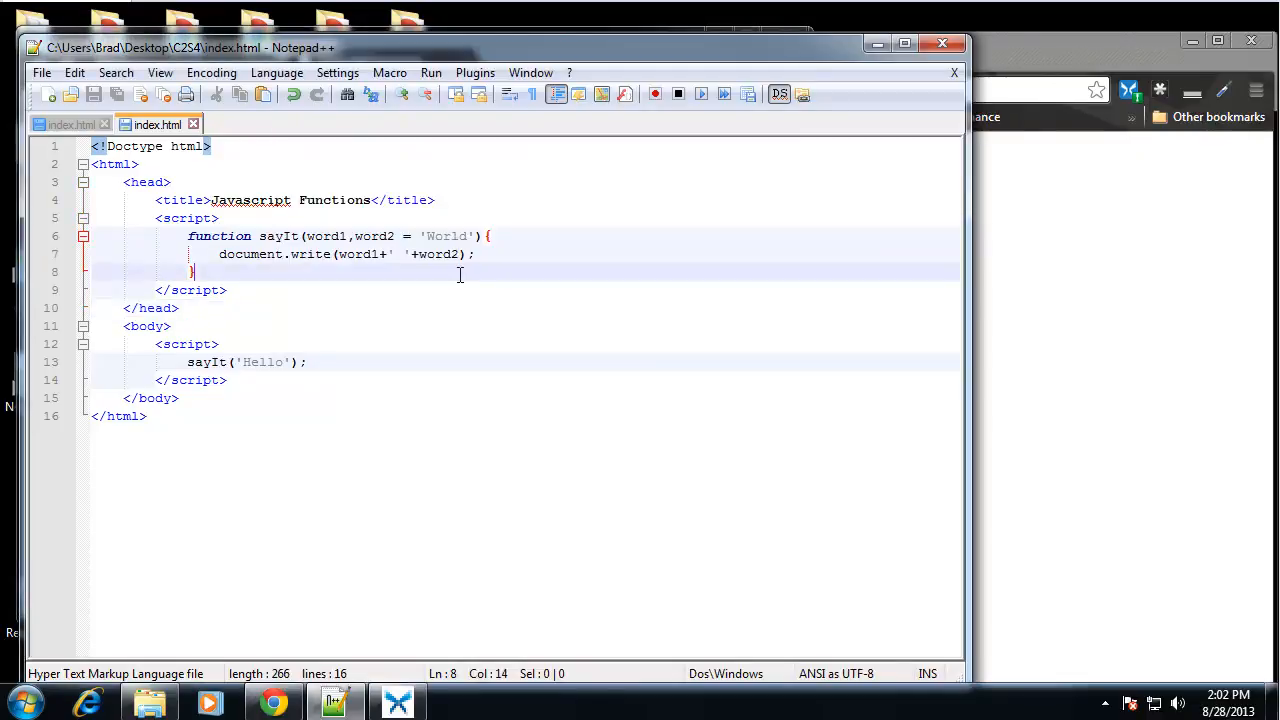
{"action": "left_click_drag", "start_coordinate": [473, 237], "coordinate": [396, 237]}
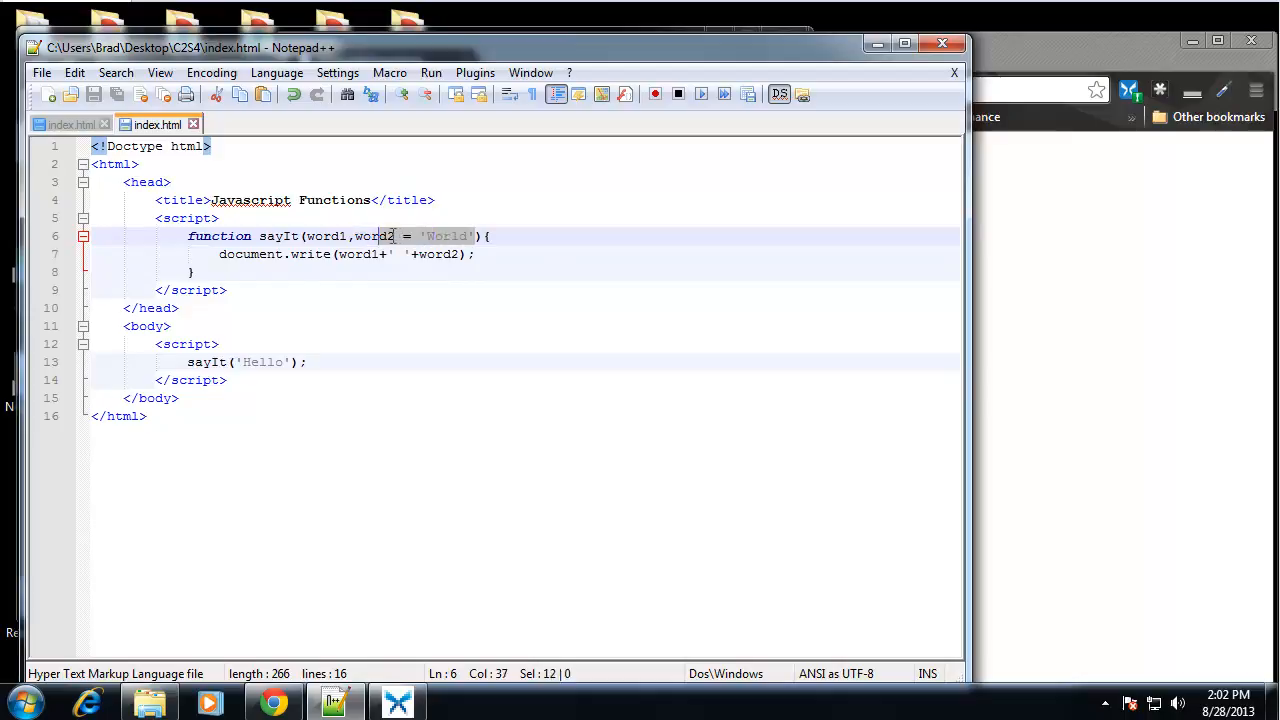
Inside sayIt, add the line word2 = word2 || 'World' as the default value.
{"action": "key", "text": "Delete"}
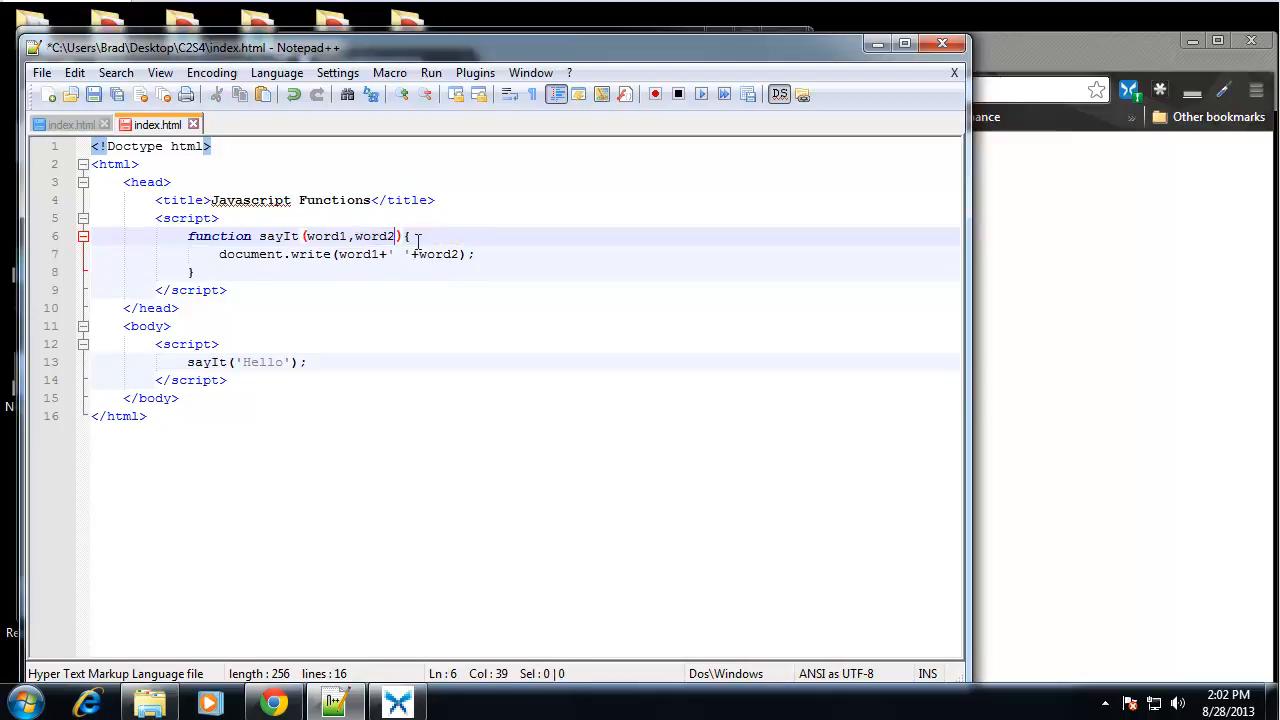
{"action": "key", "text": "End"}
{"action": "key", "text": "Return"}
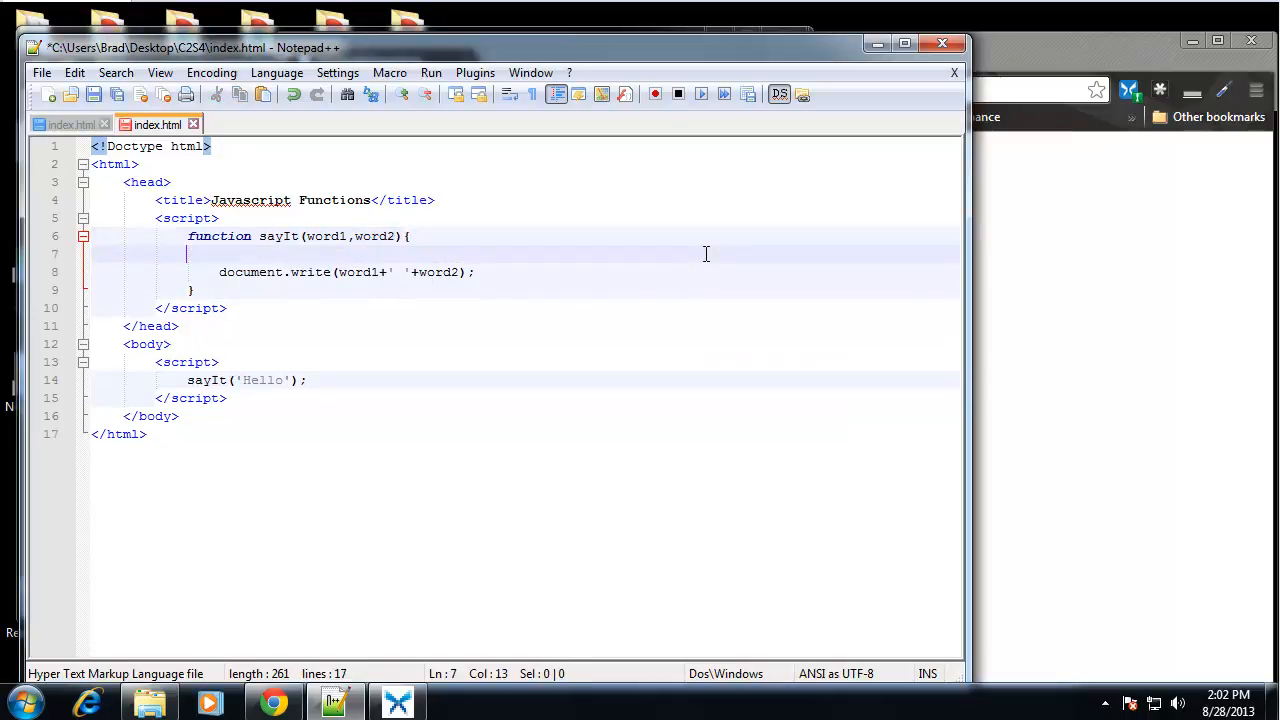
{"action": "key", "text": "Tab"}
{"action": "type", "text": "word"}
{"action": "type", "text": "2 ="}
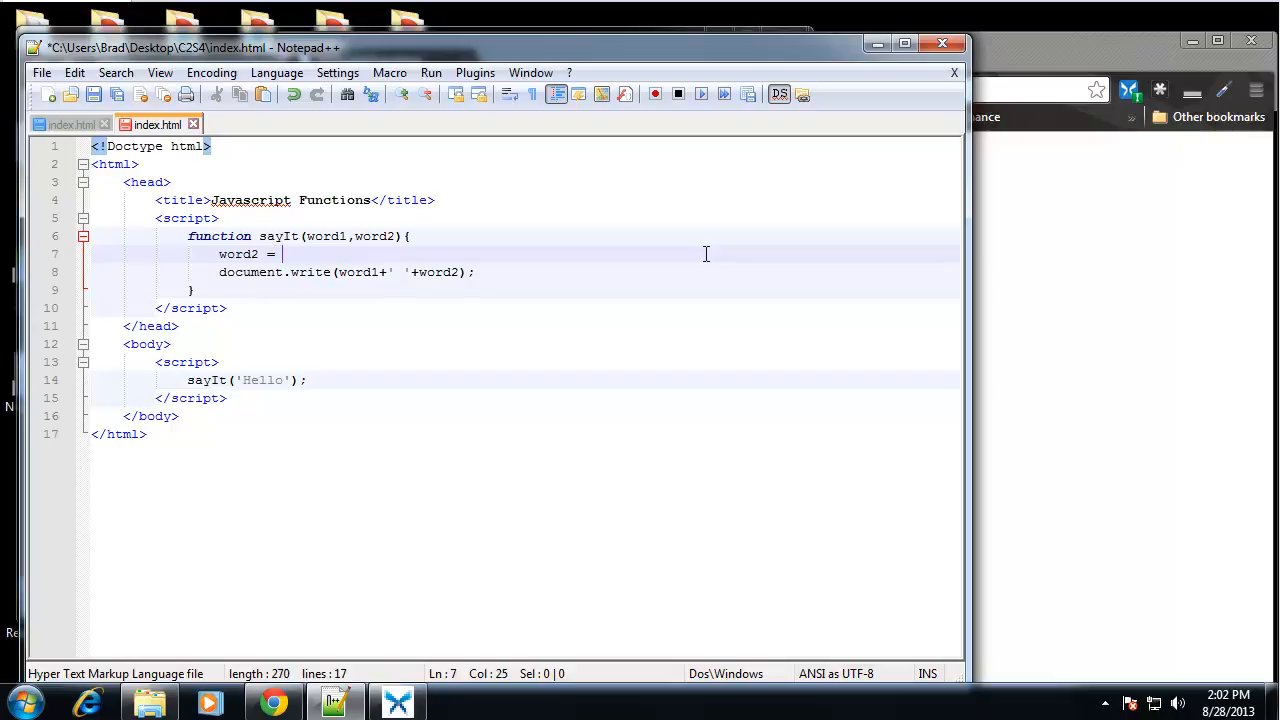
{"action": "type", "text": " word2"}
{"action": "double_click", "coordinate": [380, 236]}
{"action": "left_click", "coordinate": [338, 255]}
{"action": "type", "text": "'"}
{"action": "type", "text": "World"}
{"action": "left_click", "coordinate": [605, 182]}
{"action": "left_click", "coordinate": [437, 253]}
{"action": "type", "text": ";"}
Save index.html and reload Chrome to confirm Hello World appears again.
{"action": "left_click", "coordinate": [555, 318]}
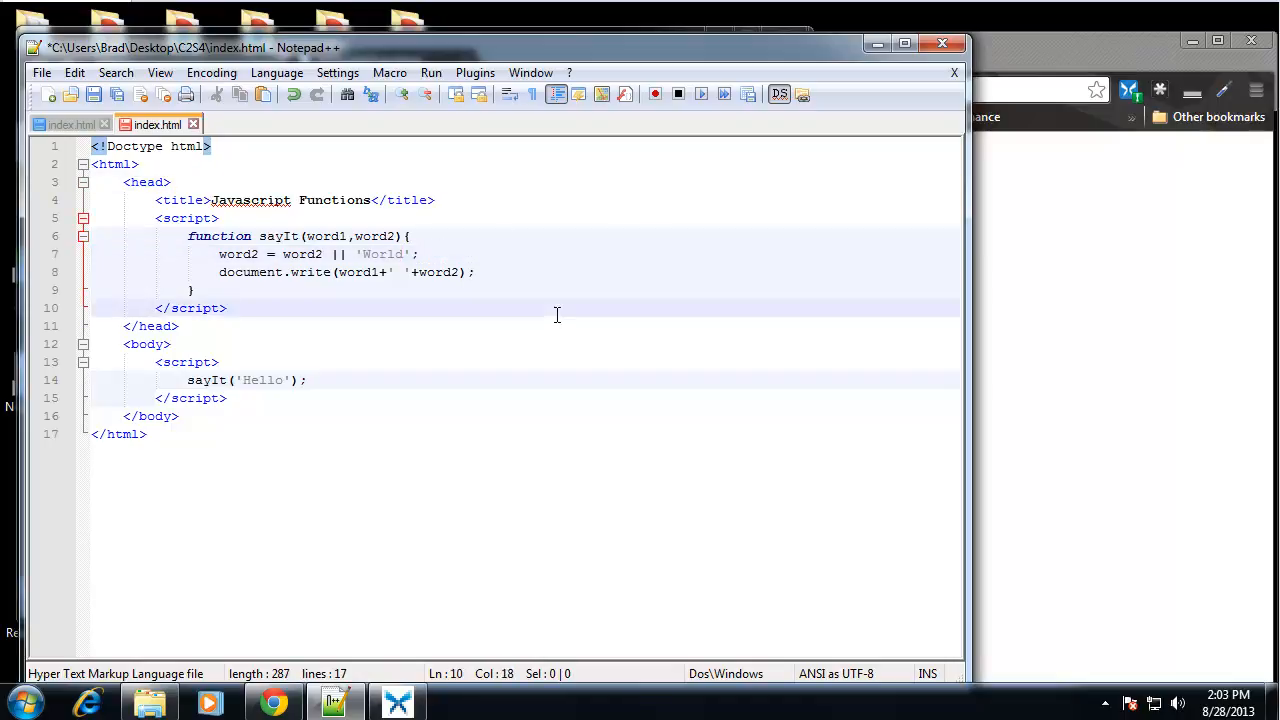
{"action": "key", "text": "ctrl+s"}
{"action": "left_click", "coordinate": [1030, 325]}
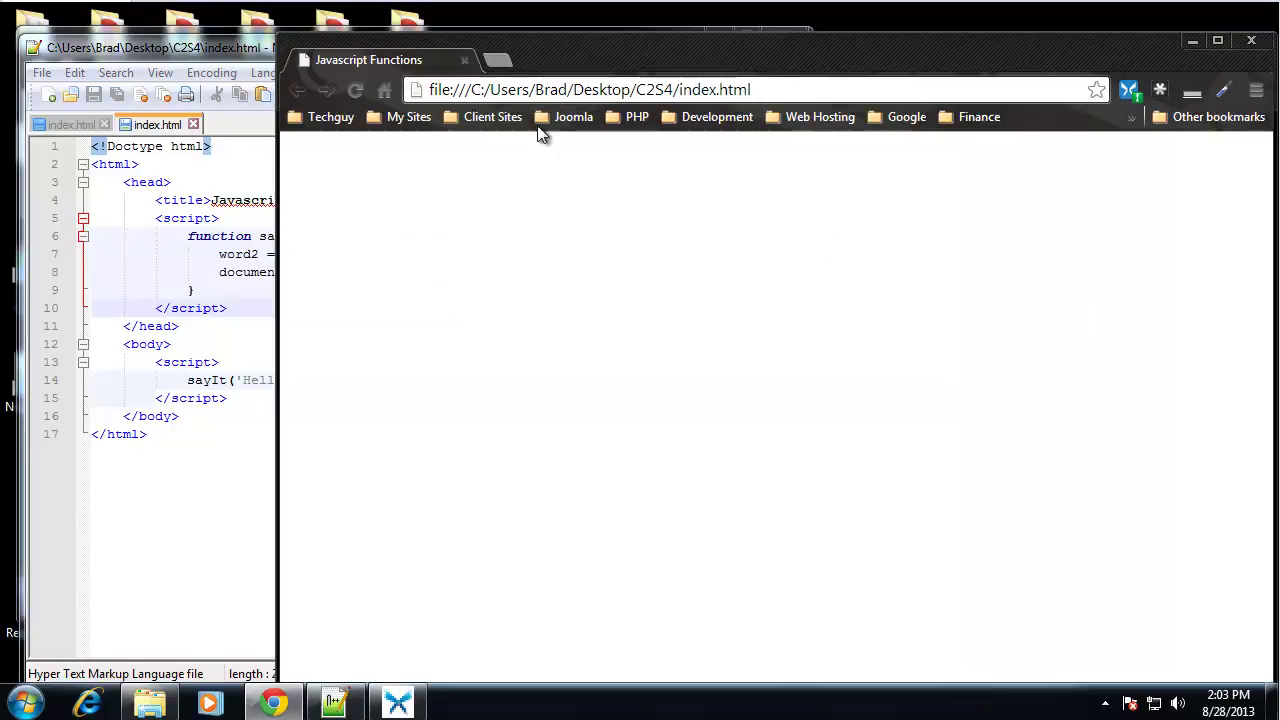
{"action": "left_click", "coordinate": [356, 91]}
Add 'Brad' as the second argument to the sayIt call and save.
{"action": "left_click", "coordinate": [207, 293]}
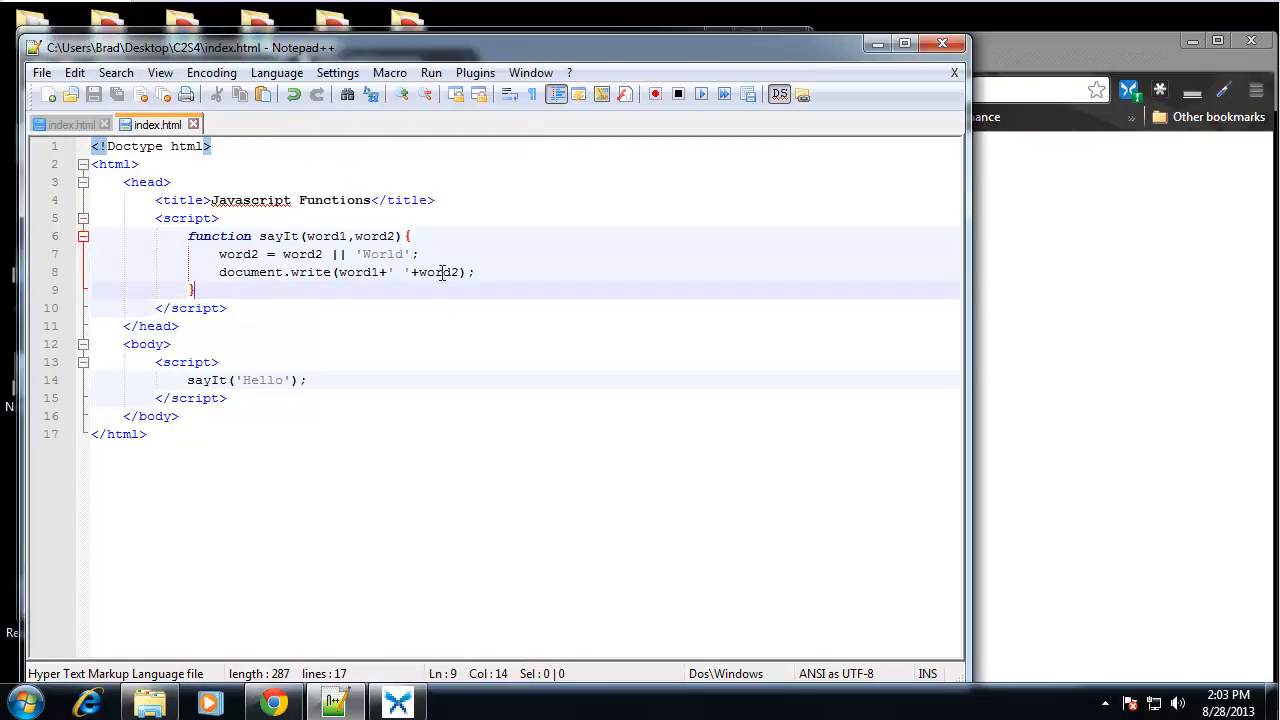
{"action": "left_click", "coordinate": [293, 378]}
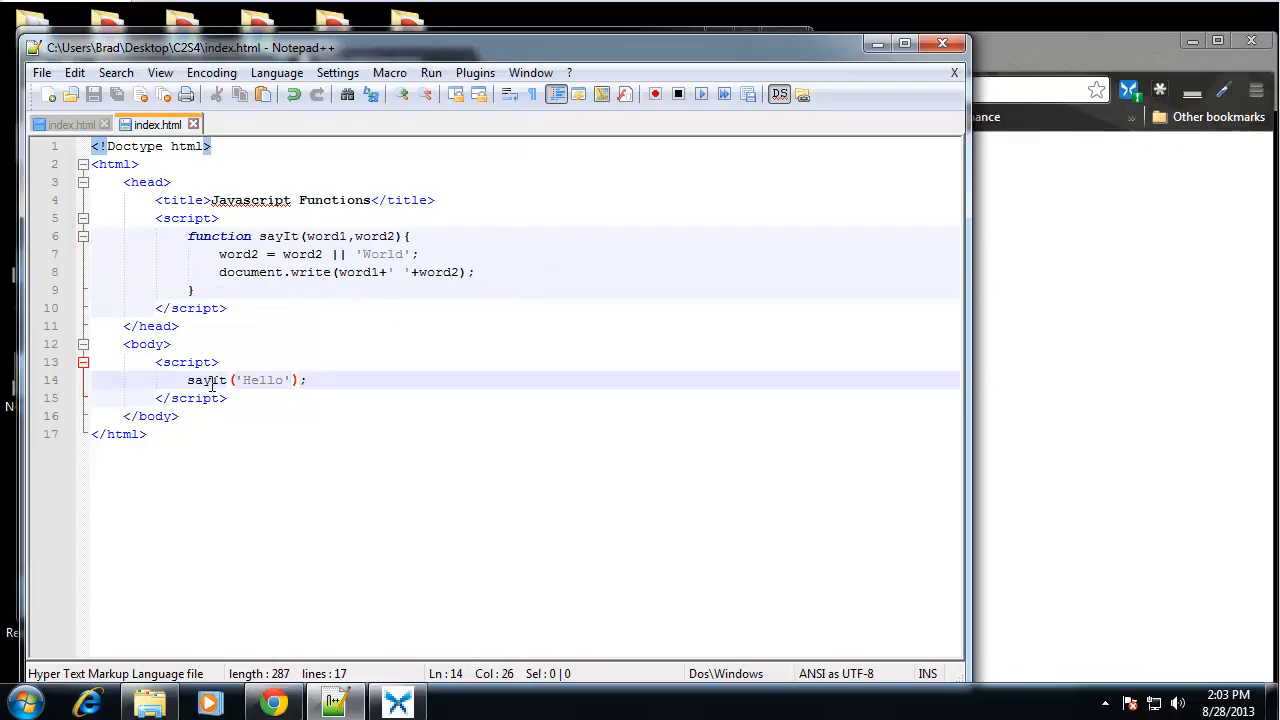
{"action": "type", "text": ",''"}
{"action": "key", "text": "Left"}
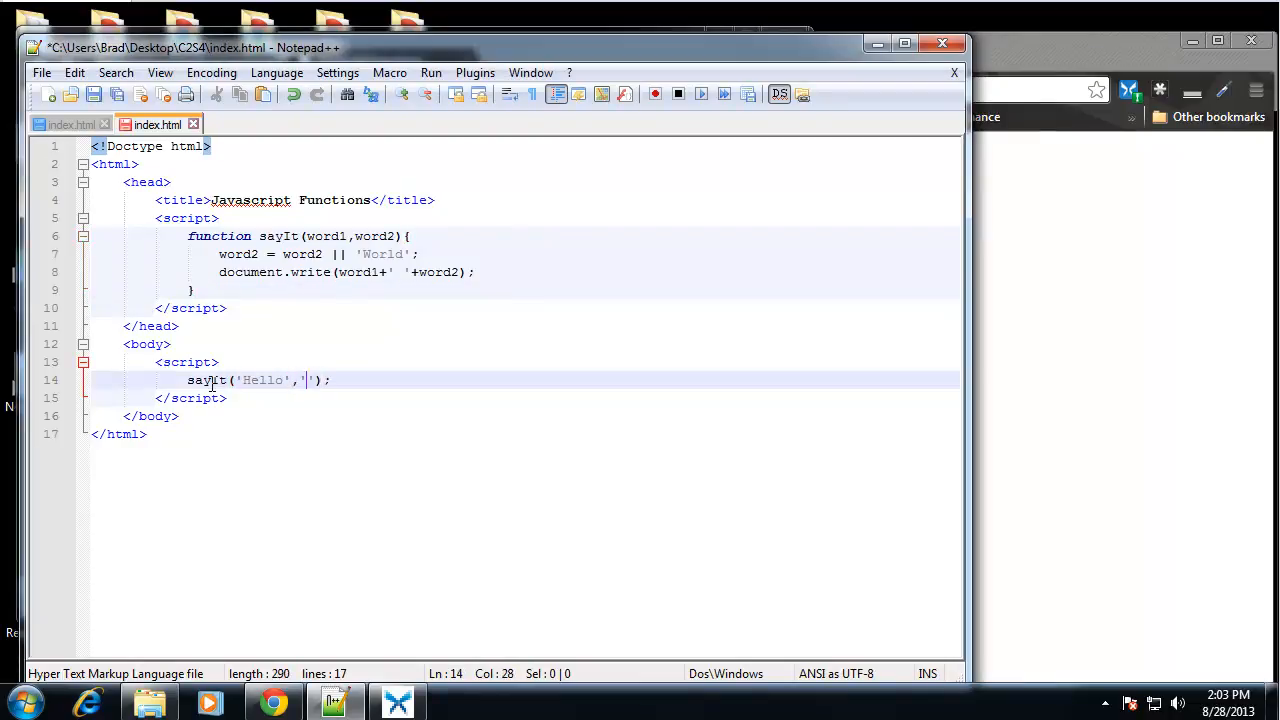
{"action": "type", "text": "Brad"}
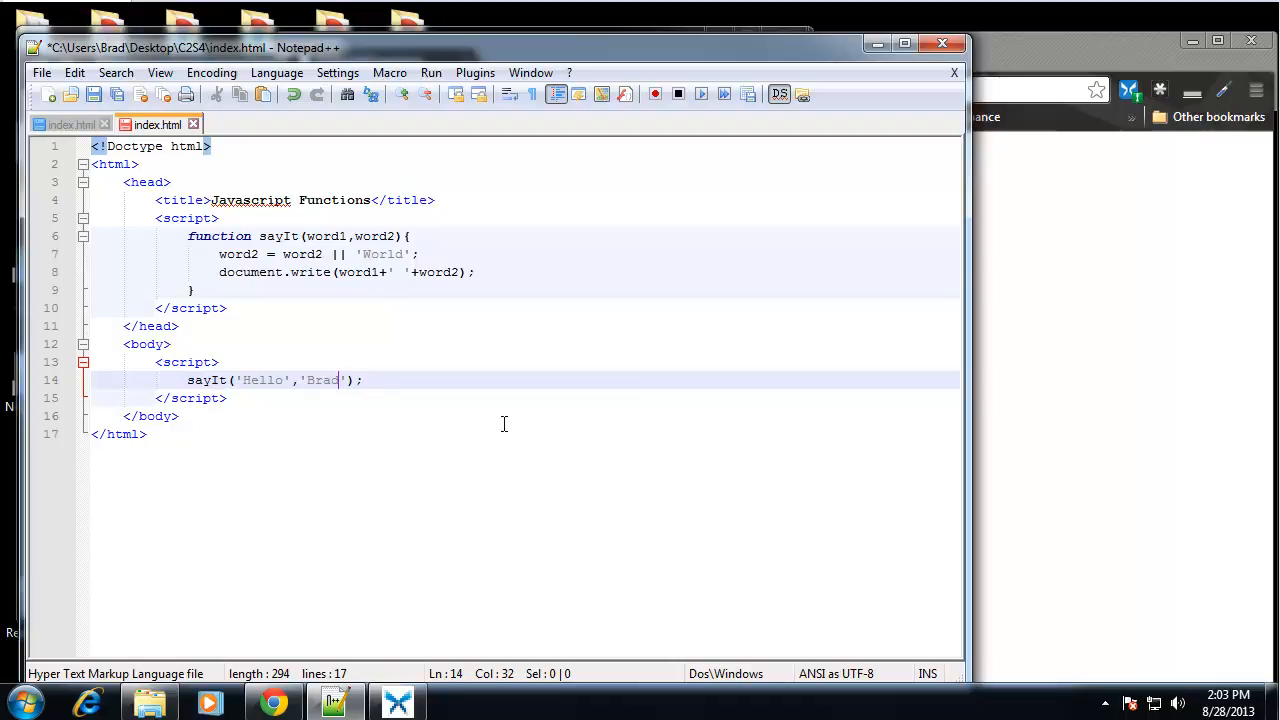
{"action": "left_click", "coordinate": [462, 481]}
{"action": "key", "text": "ctrl+s"}
Reload Chrome to show Hello Brad, highlight Brad, and return to the editor.
{"action": "key", "text": "alt+Tab"}
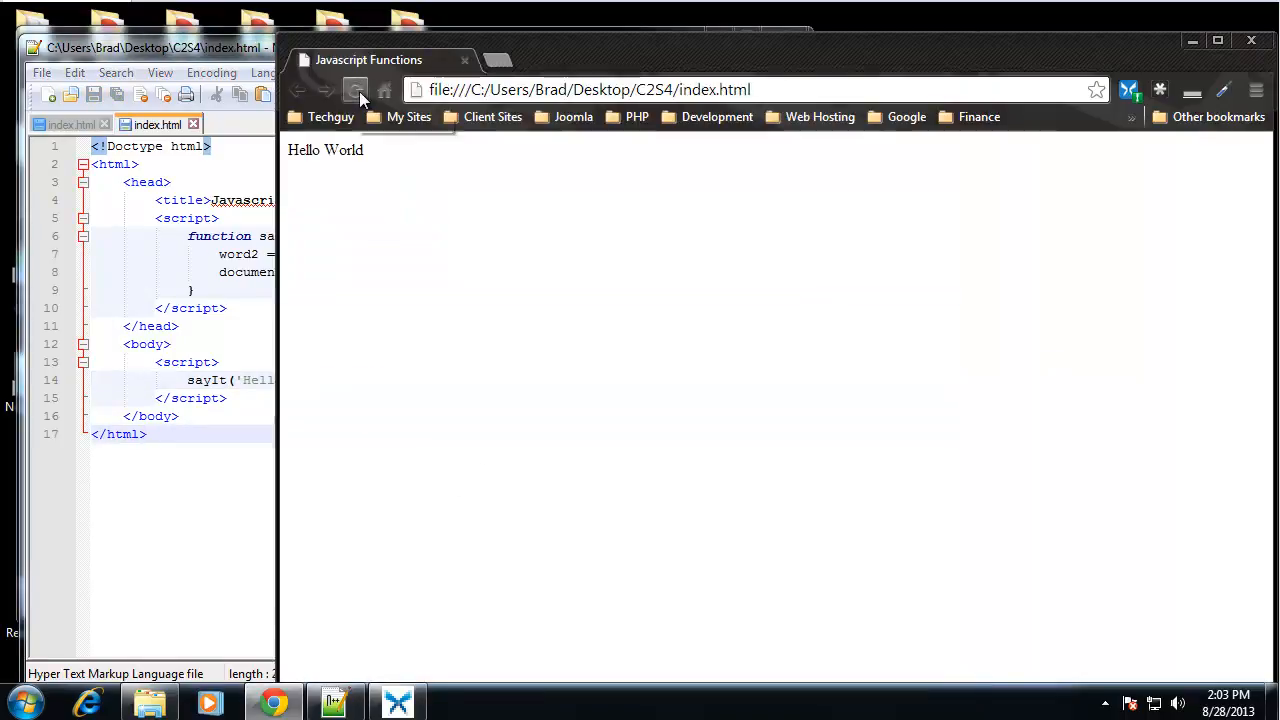
{"action": "left_click", "coordinate": [355, 90]}
{"action": "left_click_drag", "start_coordinate": [356, 152], "coordinate": [324, 152]}
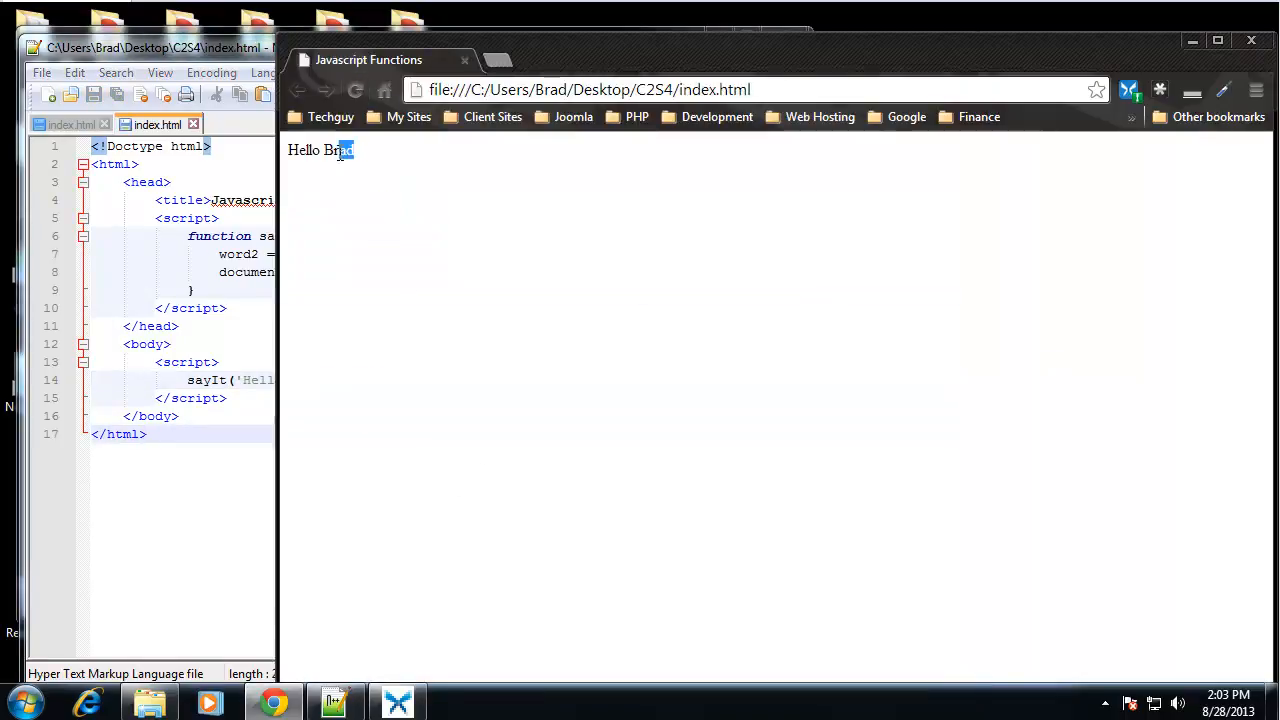
{"action": "left_click", "coordinate": [235, 236]}
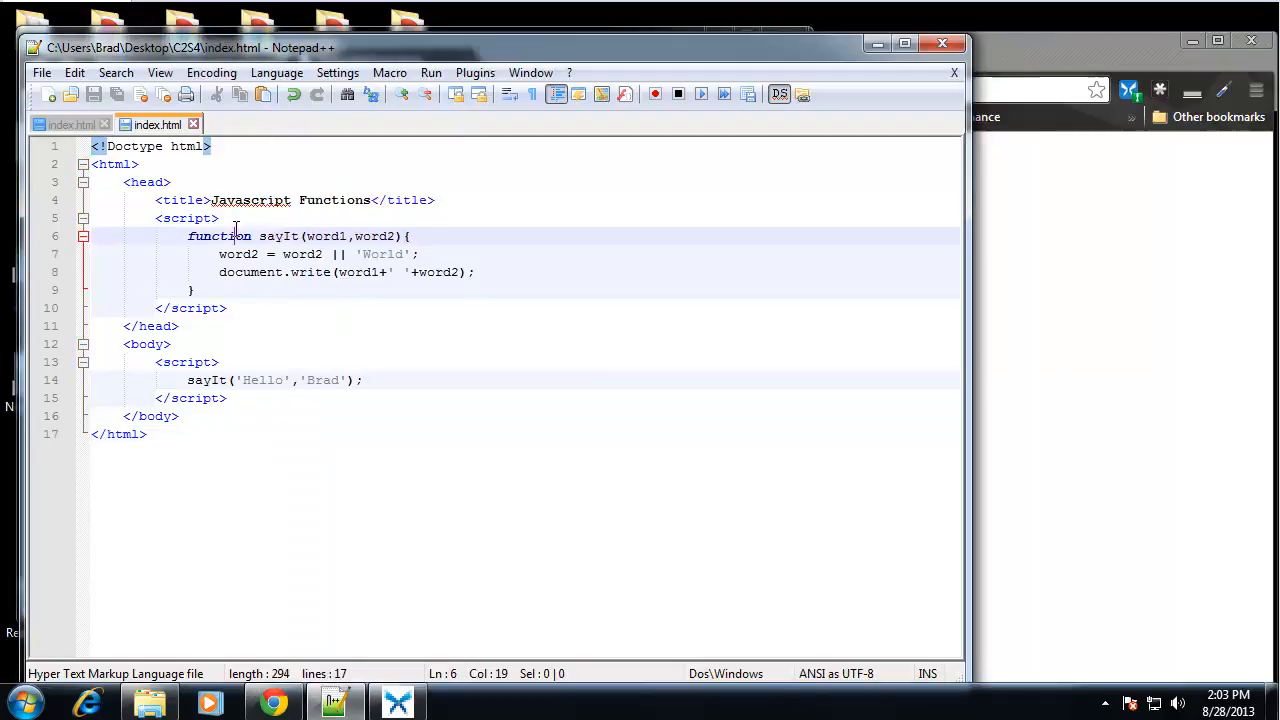
Select and delete both statements in the sayIt body, leaving the function empty.
{"action": "left_click", "coordinate": [352, 381]}
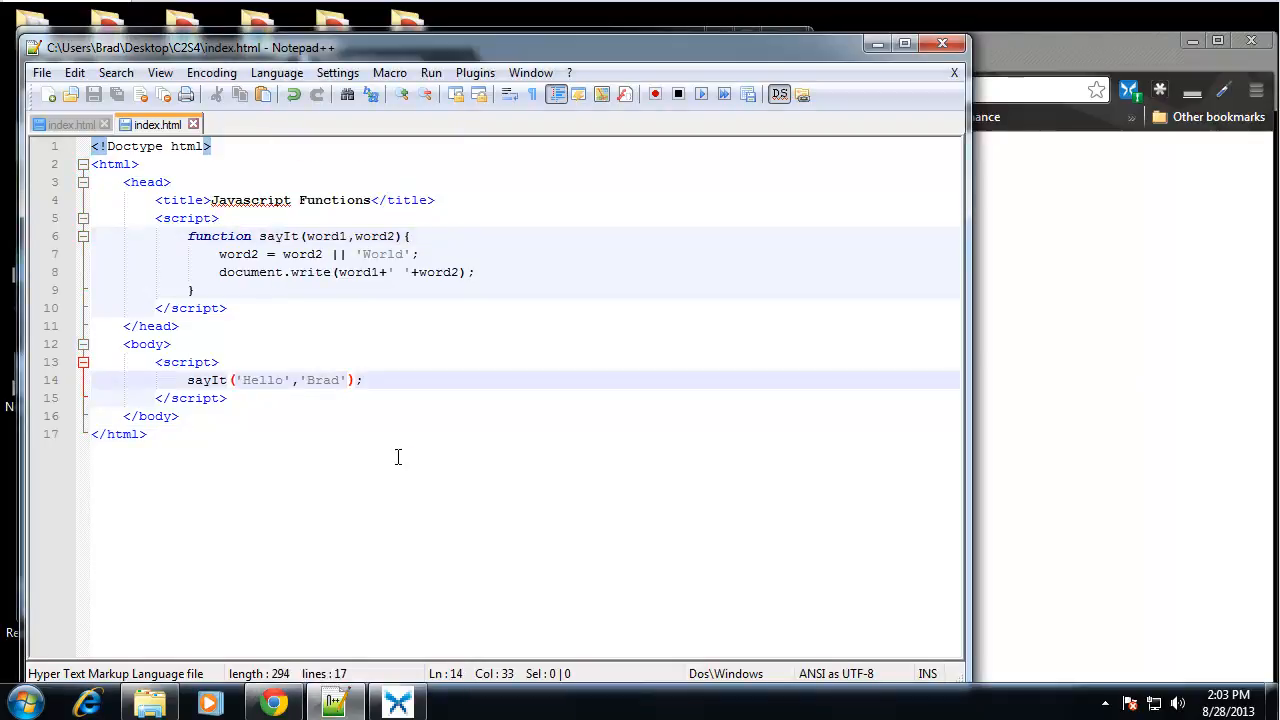
{"action": "left_click_drag", "start_coordinate": [219, 253], "coordinate": [425, 253]}
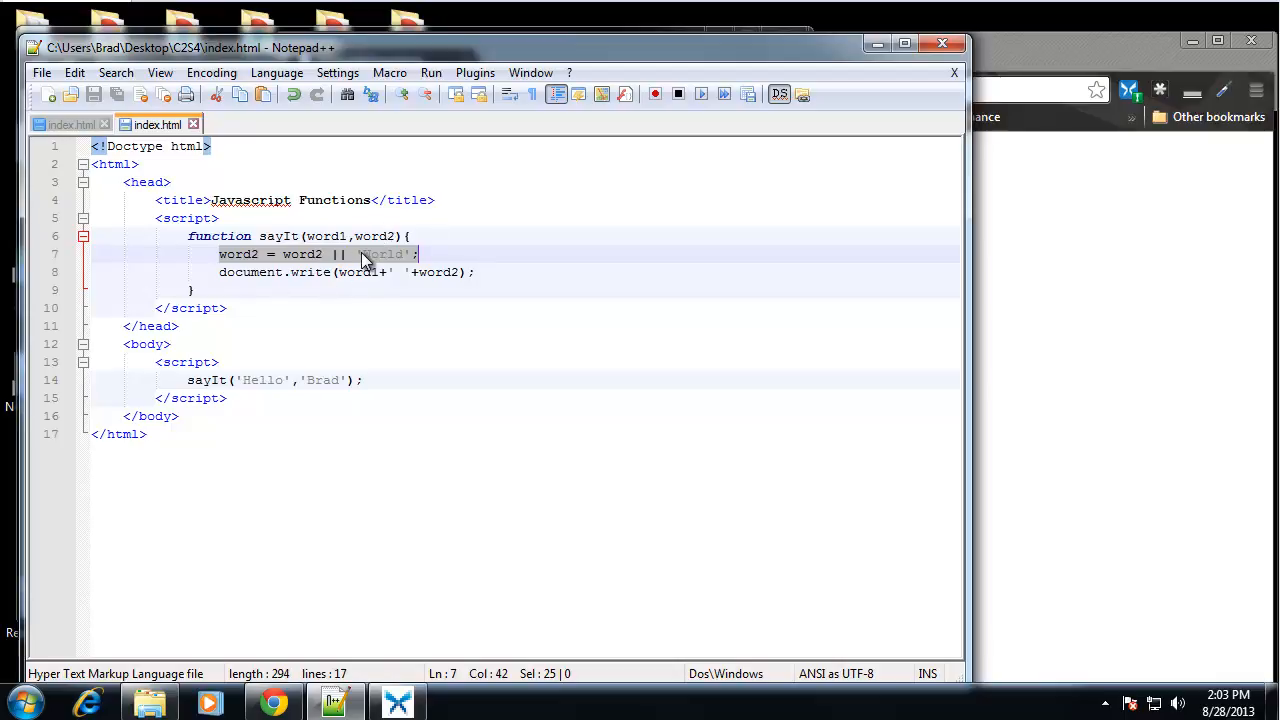
{"action": "left_click", "coordinate": [385, 292]}
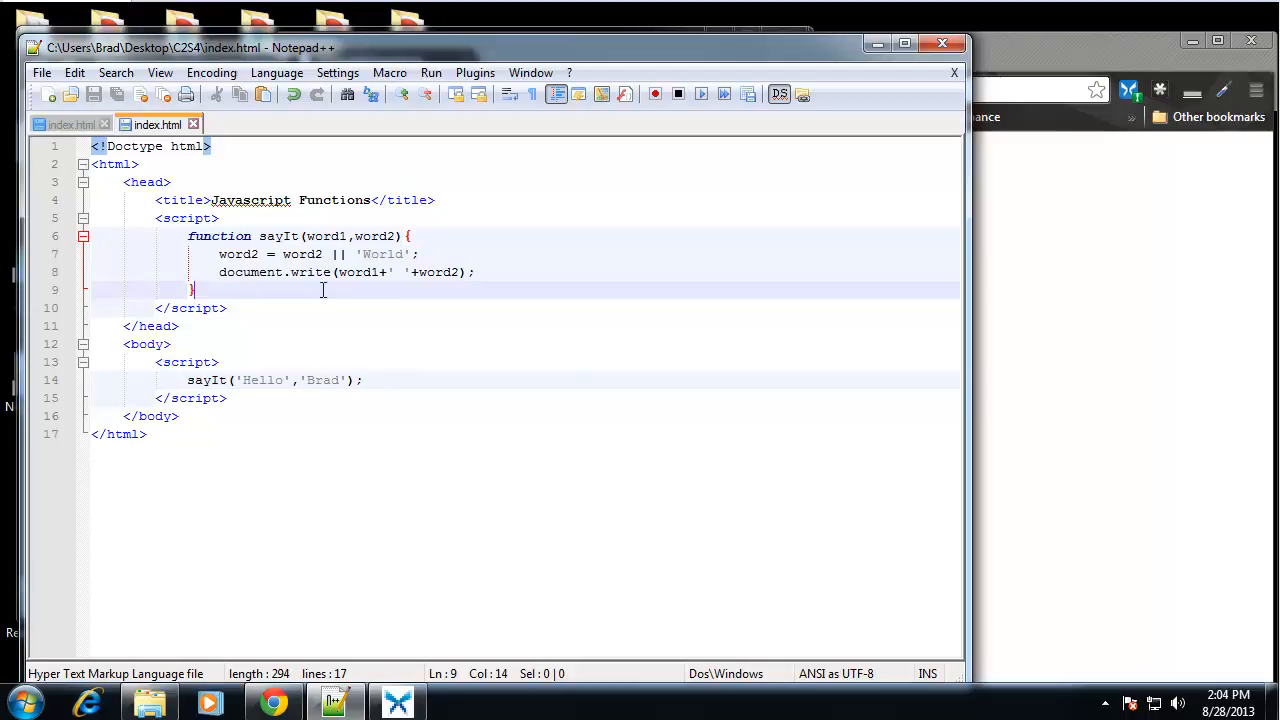
{"action": "left_click_drag", "start_coordinate": [220, 253], "coordinate": [535, 275]}
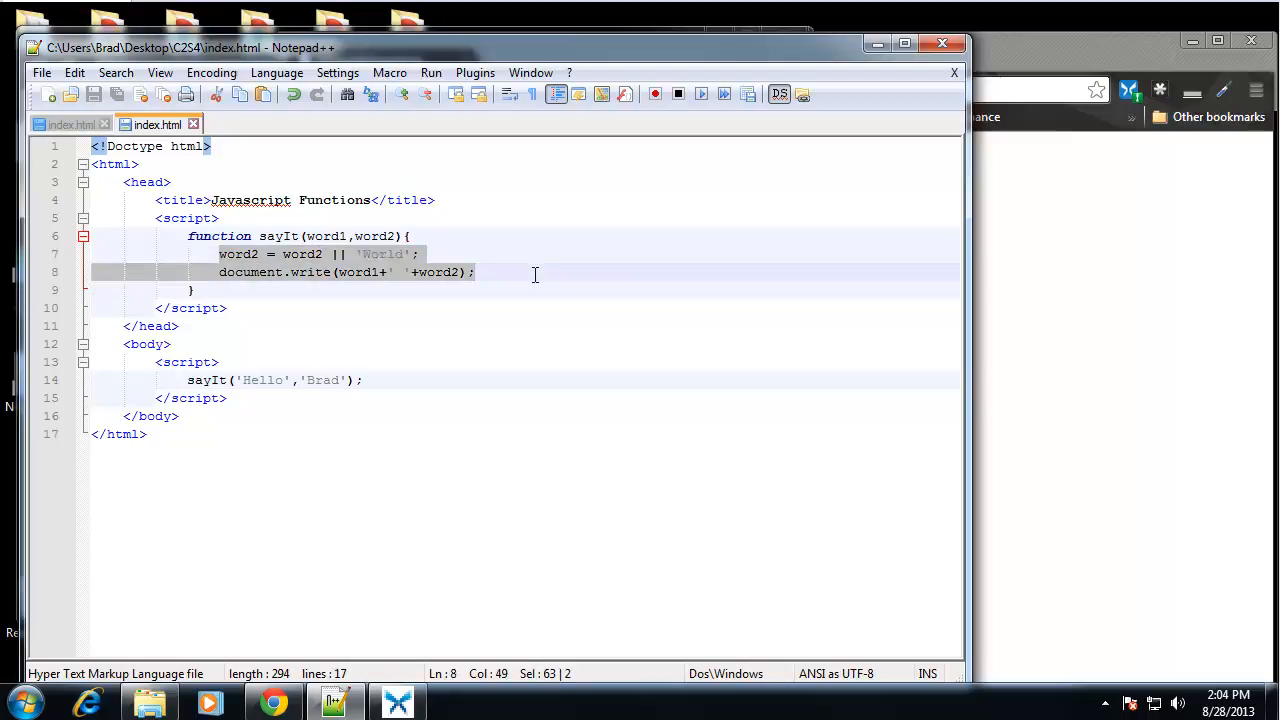
{"action": "key", "text": "Delete"}
Delete the sayIt('Hello','Brad') call and rename the function to add.
{"action": "left_click", "coordinate": [362, 380]}
{"action": "left_click_drag", "start_coordinate": [362, 362], "coordinate": [190, 362]}
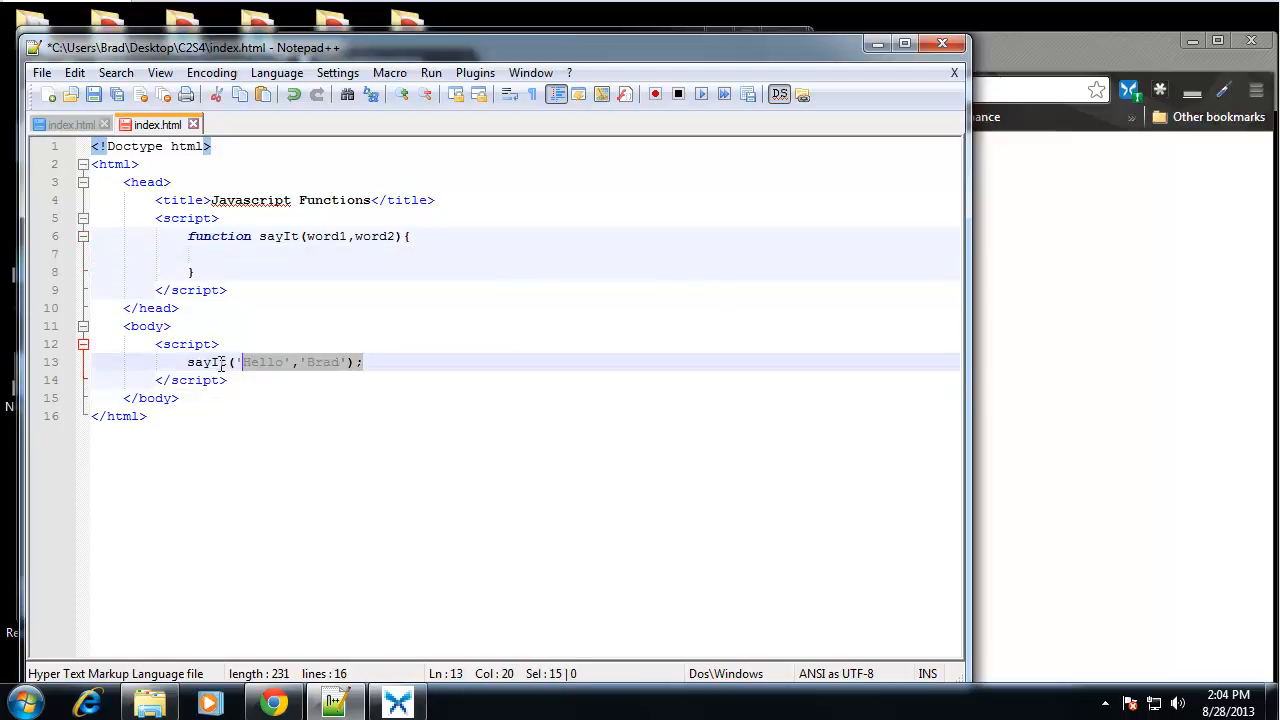
{"action": "key", "text": "Delete"}
{"action": "left_click", "coordinate": [314, 289]}
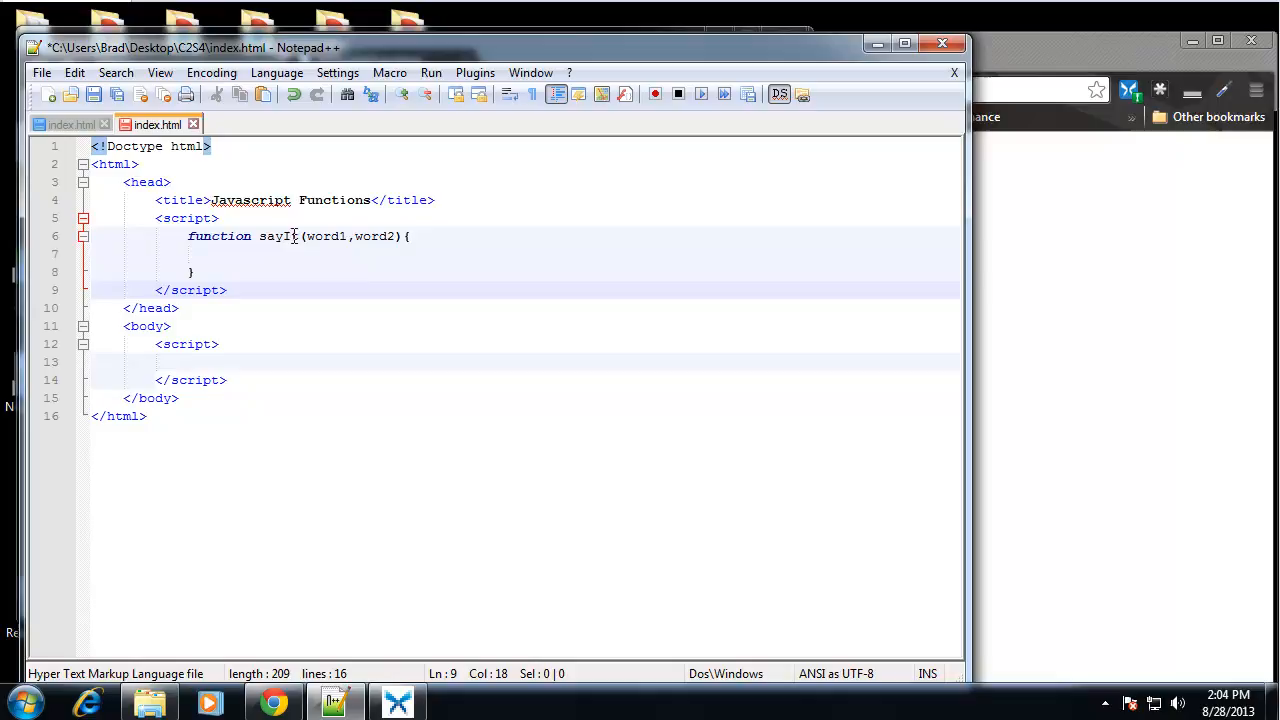
{"action": "double_click", "coordinate": [280, 236]}
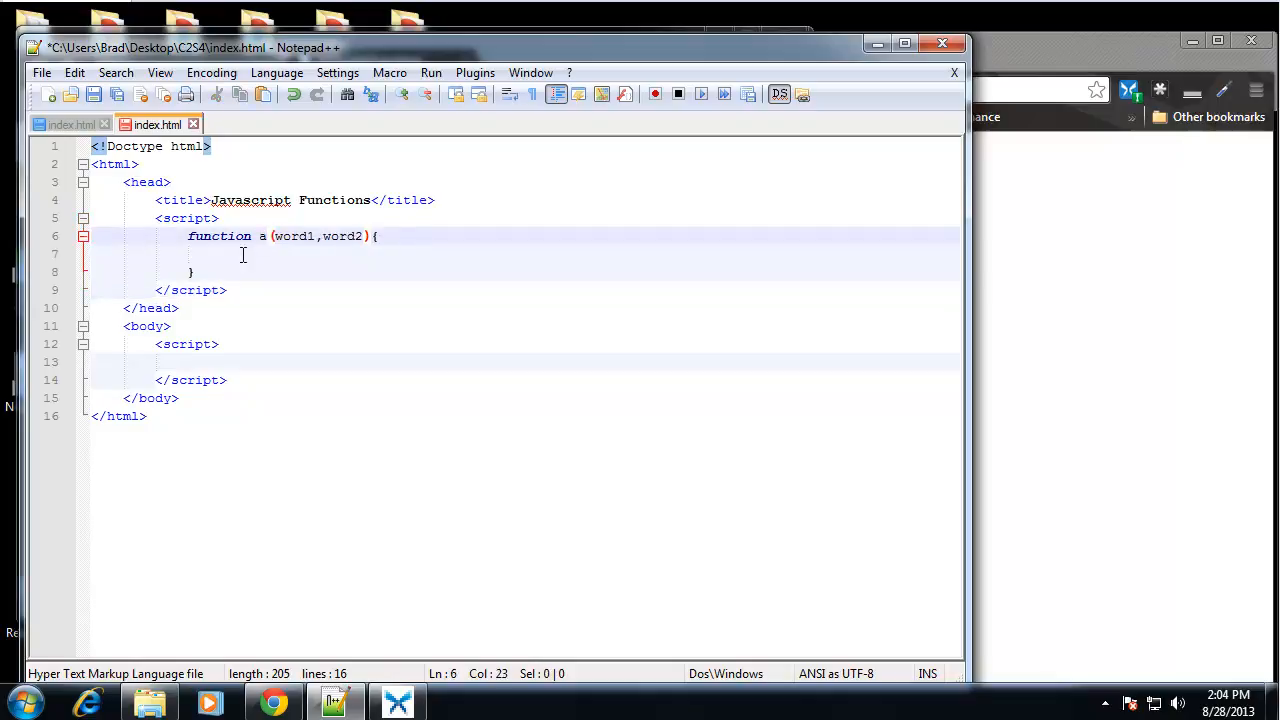
{"action": "type", "text": "add"}
{"action": "left_click", "coordinate": [368, 261]}
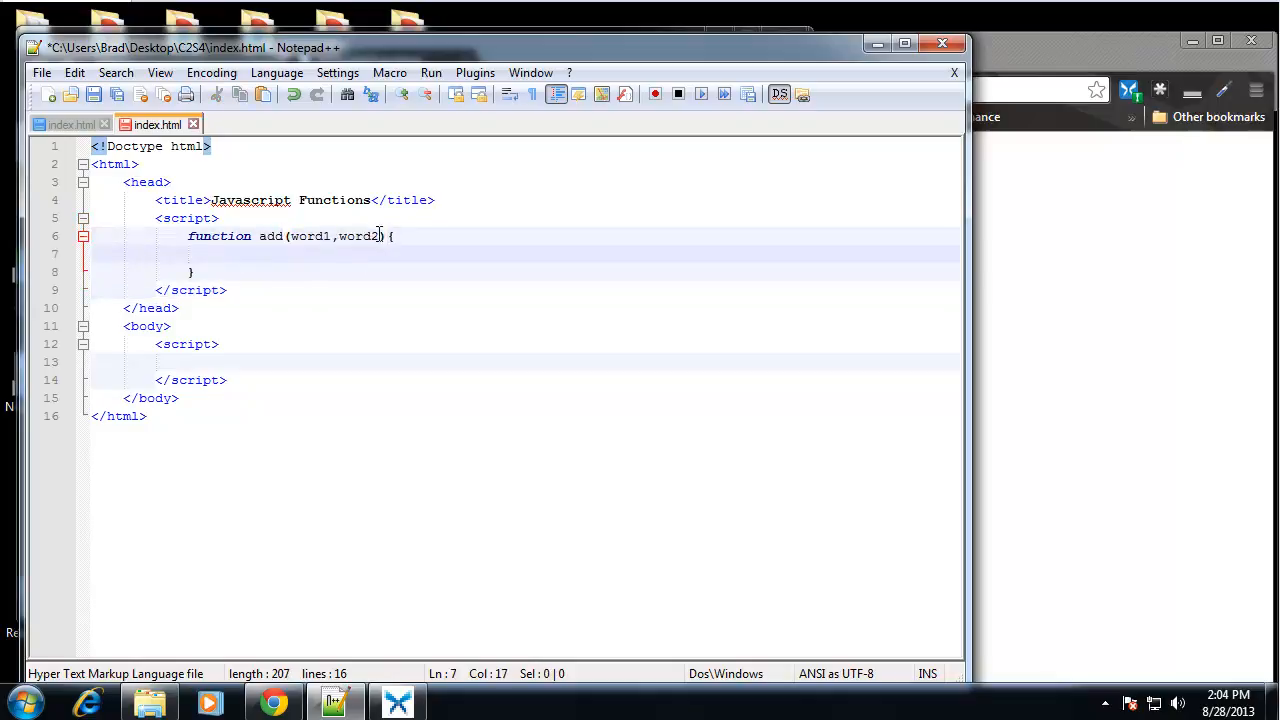
Rename the parameters to num1 and num2 and write sum = num1 + num2; in the body.
{"action": "left_click_drag", "start_coordinate": [330, 236], "coordinate": [293, 236]}
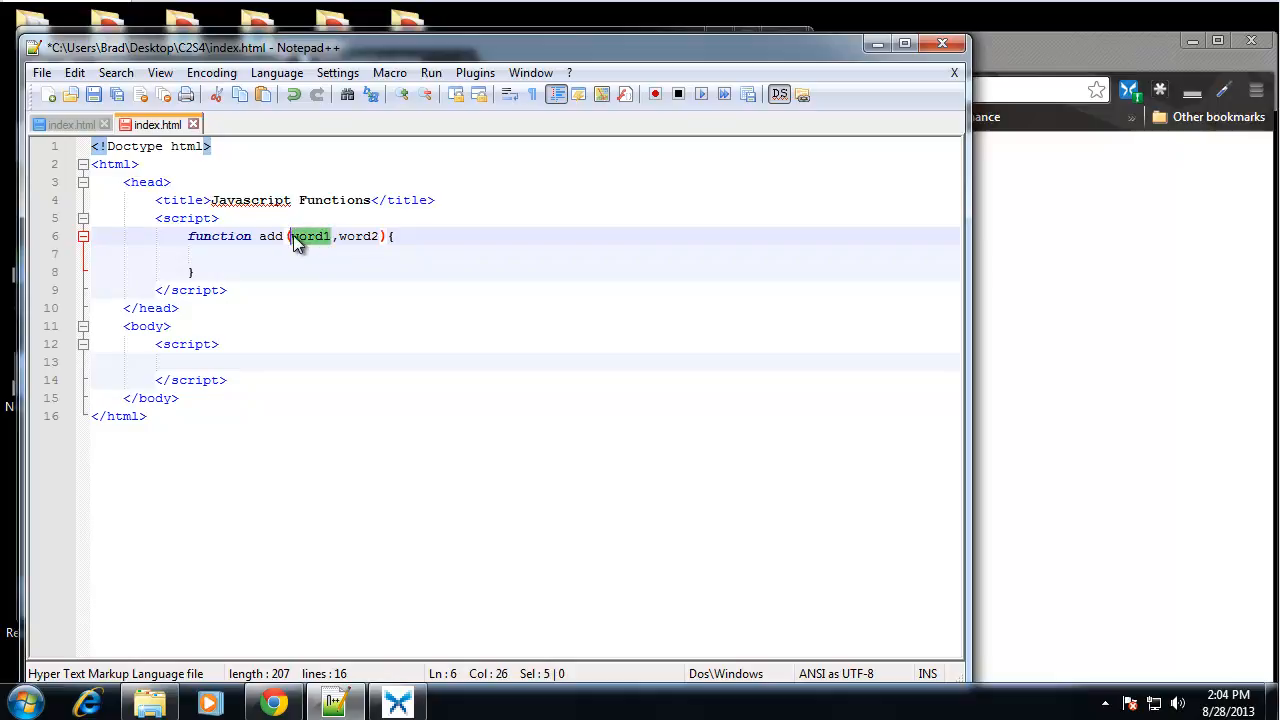
{"action": "type", "text": "num1"}
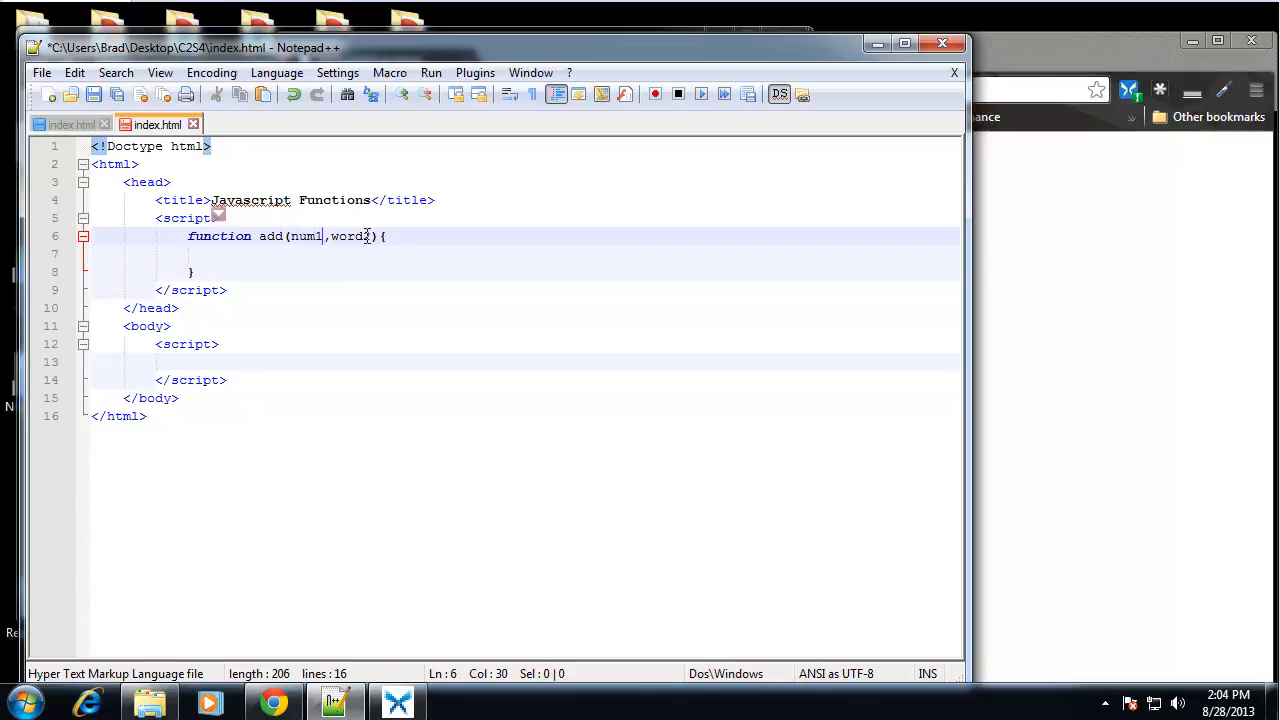
{"action": "left_click_drag", "start_coordinate": [365, 236], "coordinate": [331, 236]}
{"action": "type", "text": "num"}
{"action": "left_click", "coordinate": [360, 270]}
{"action": "left_click", "coordinate": [265, 254]}
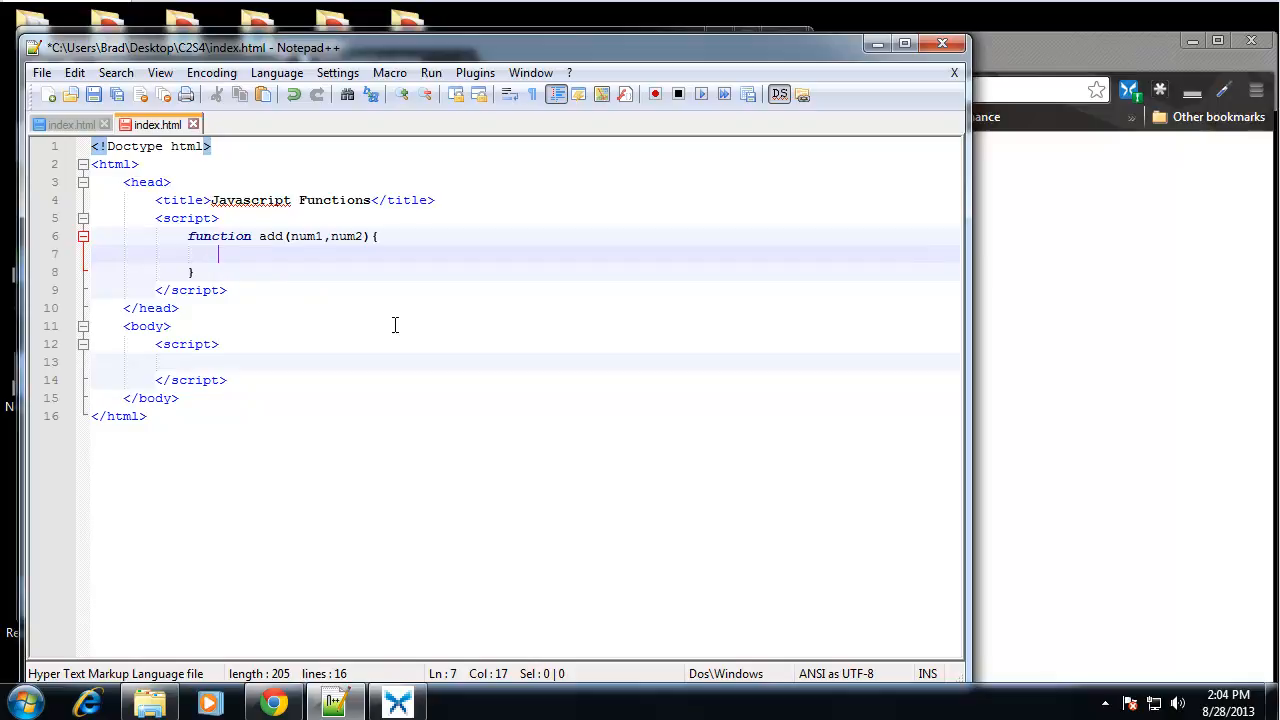
{"action": "type", "text": "x"}
{"action": "key", "text": "BackSpace"}
{"action": "type", "text": "sum "}
{"action": "type", "text": "= "}
{"action": "type", "text": "num1 "}
{"action": "type", "text": "+ n"}
{"action": "type", "text": "um2;"}
Call add(5,5) in the body script, save, and reload Chrome, which stays blank.
{"action": "left_click", "coordinate": [251, 356]}
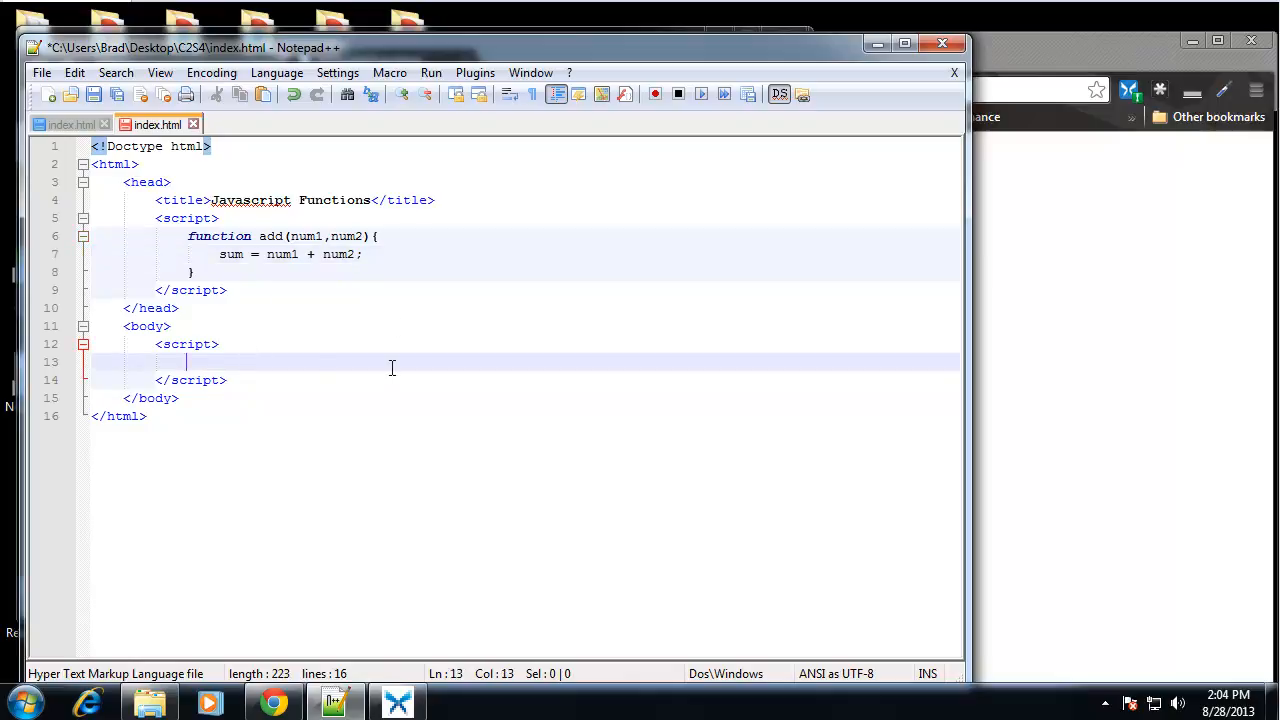
{"action": "type", "text": "add"}
{"action": "type", "text": "();"}
{"action": "key", "text": "Left"}
{"action": "type", "text": "5,5"}
{"action": "key", "text": "Up"}
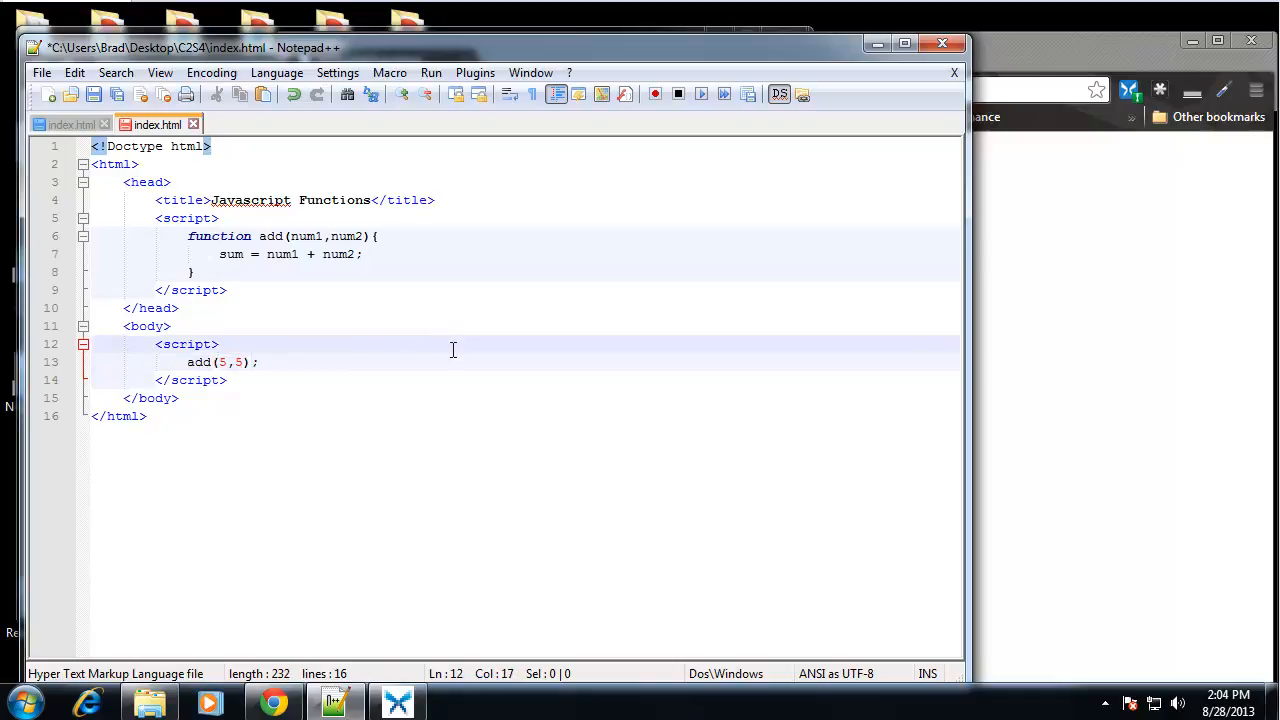
{"action": "key", "text": "ctrl+s"}
{"action": "left_click", "coordinate": [1015, 396]}
{"action": "left_click", "coordinate": [355, 90]}
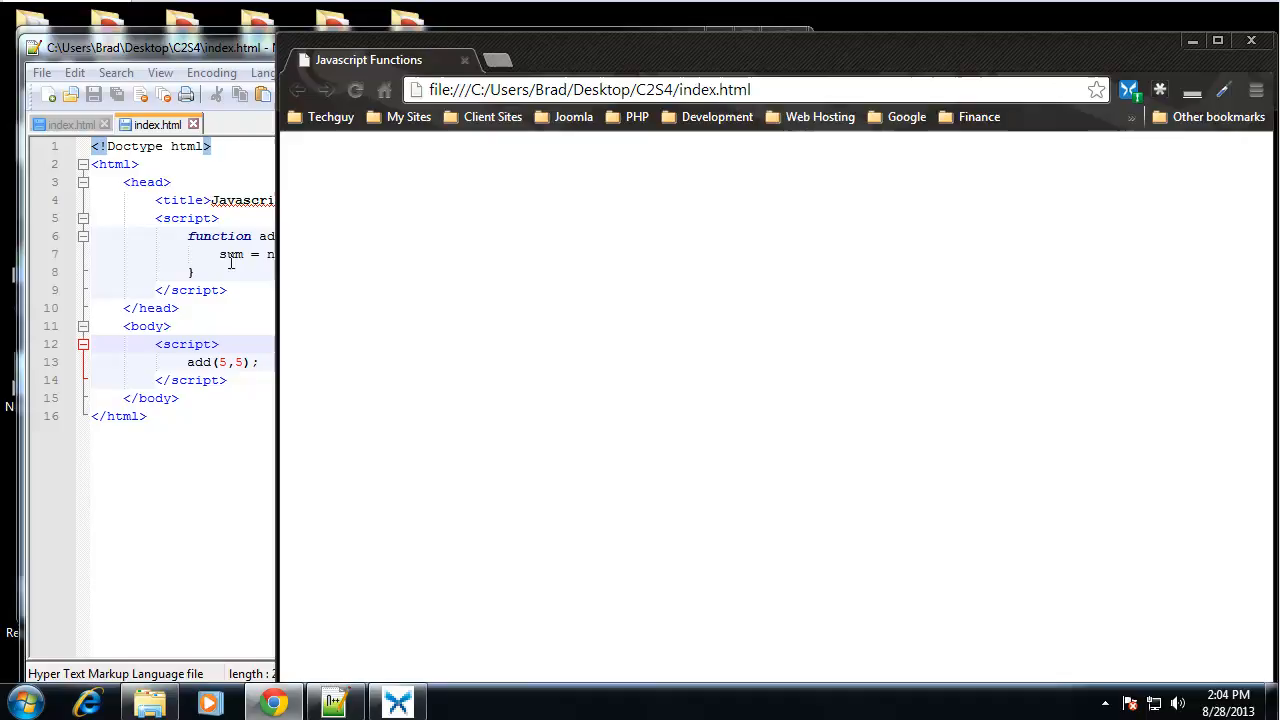
{"action": "left_click", "coordinate": [240, 366]}
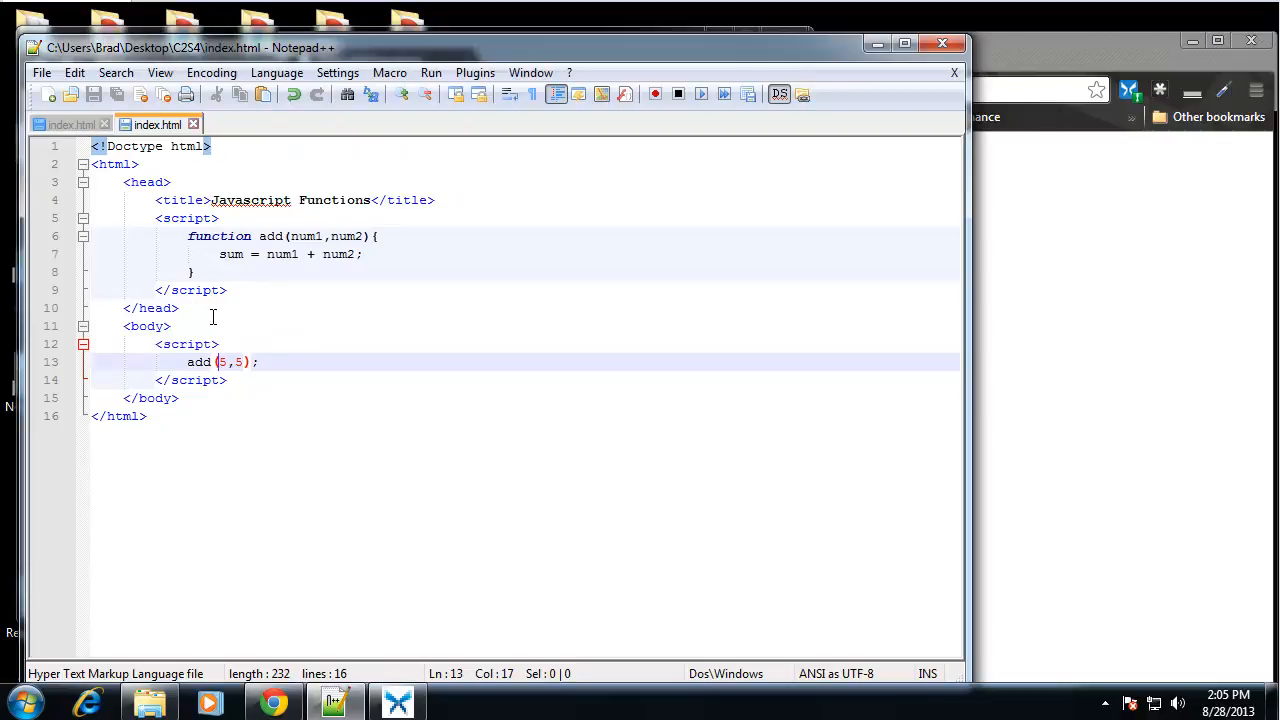
Add return sum; below the sum calculation and save index.html.
{"action": "left_click", "coordinate": [368, 254]}
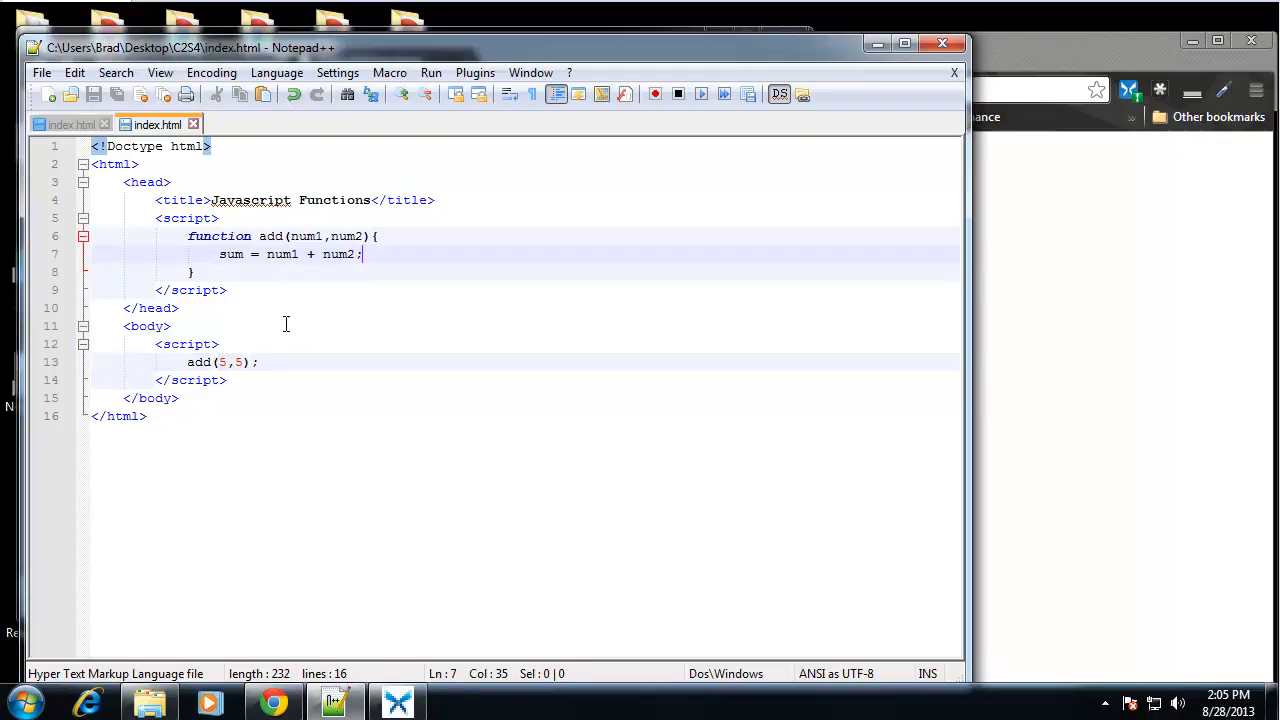
{"action": "key", "text": "Return"}
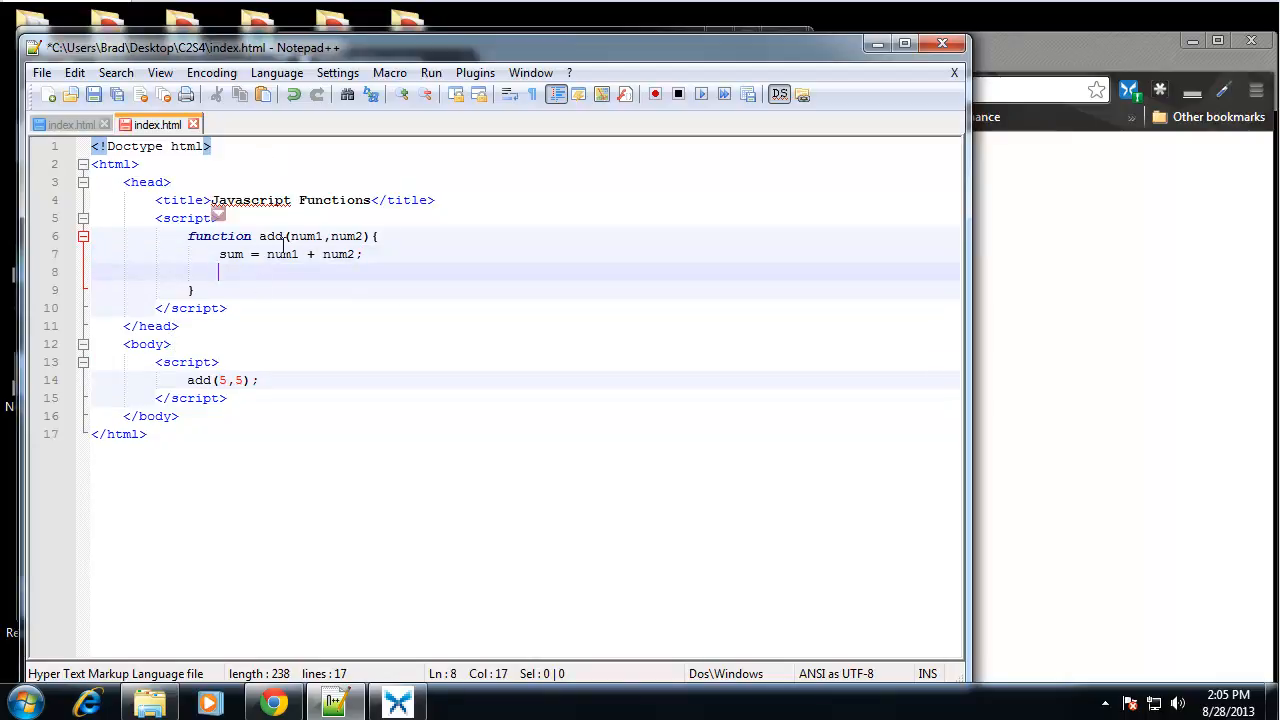
{"action": "double_click", "coordinate": [240, 258]}
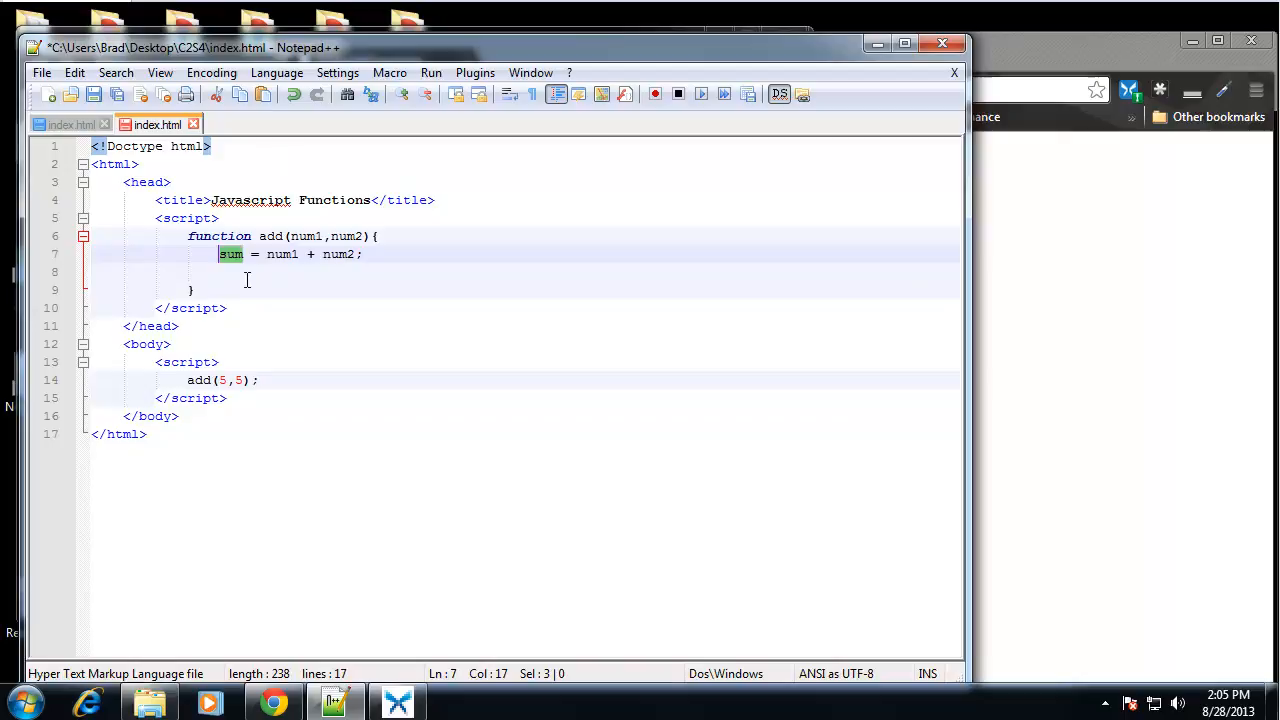
{"action": "left_click", "coordinate": [338, 272]}
{"action": "type", "text": "ret"}
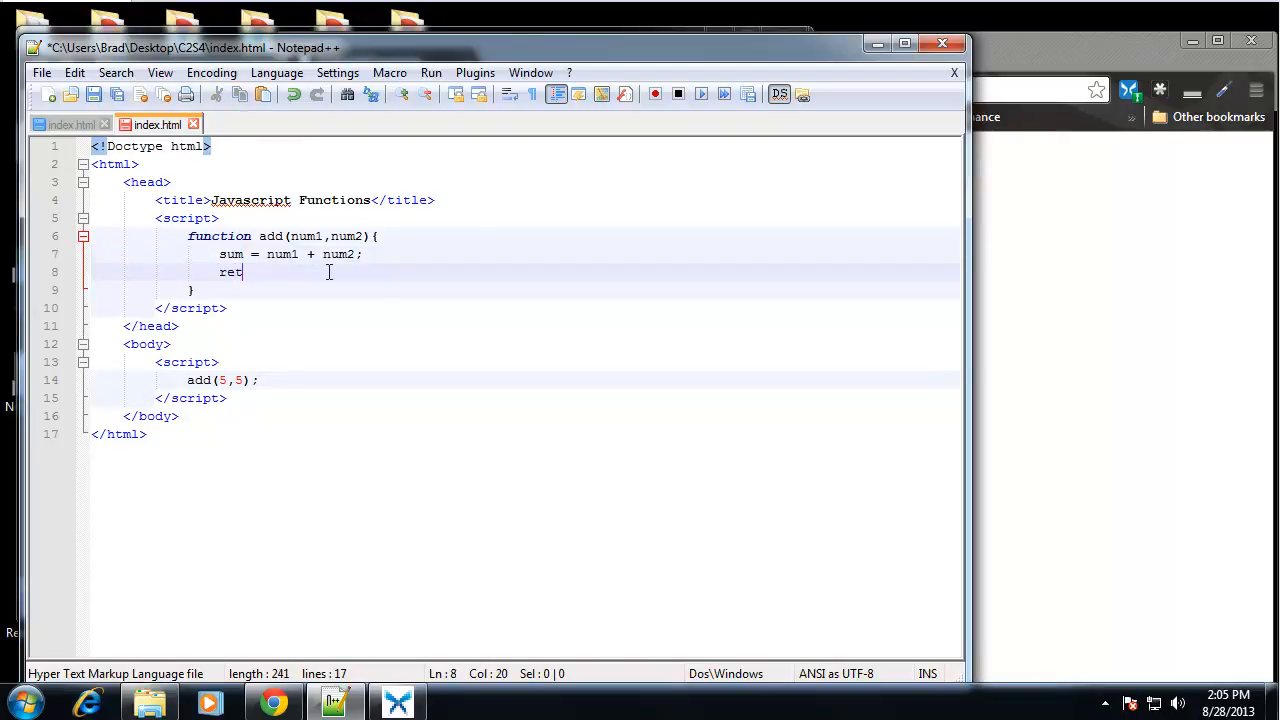
{"action": "type", "text": "urn sum"}
{"action": "type", "text": ";"}
{"action": "key", "text": "ctrl+s"}
Reload Chrome, still blank, then return and highlight the new return statement.
{"action": "left_click", "coordinate": [997, 205]}
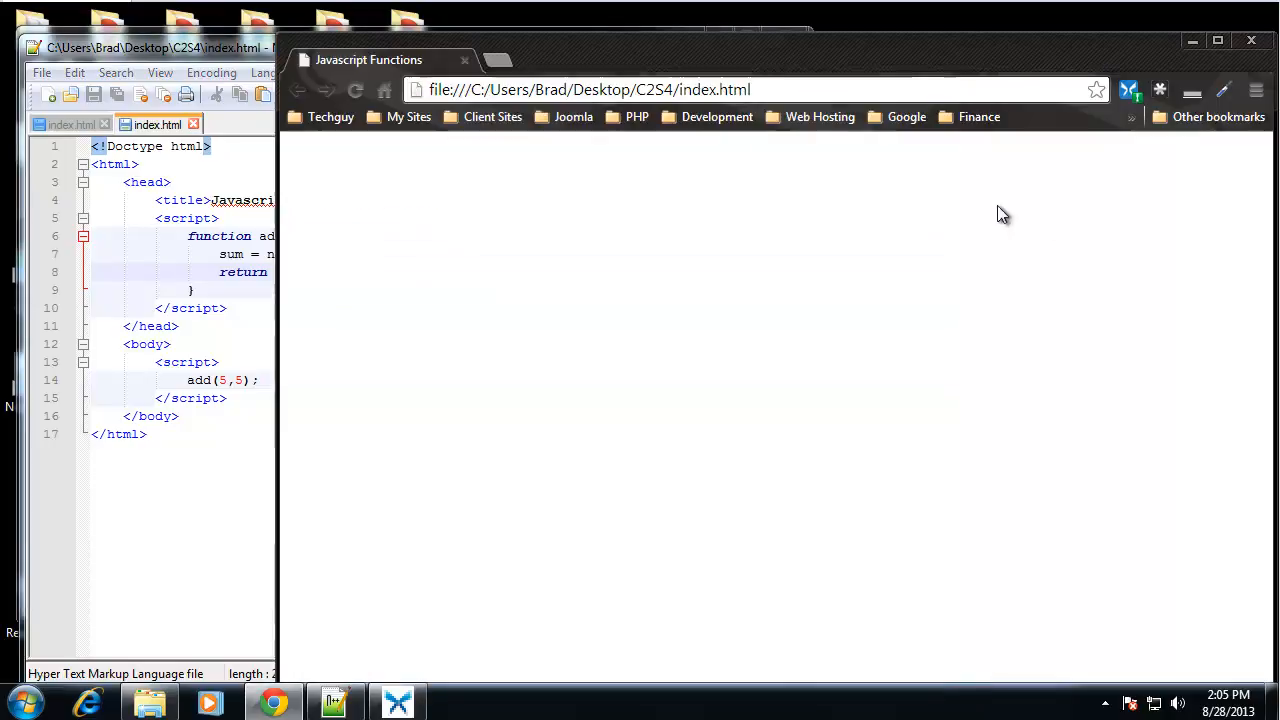
{"action": "left_click", "coordinate": [357, 91]}
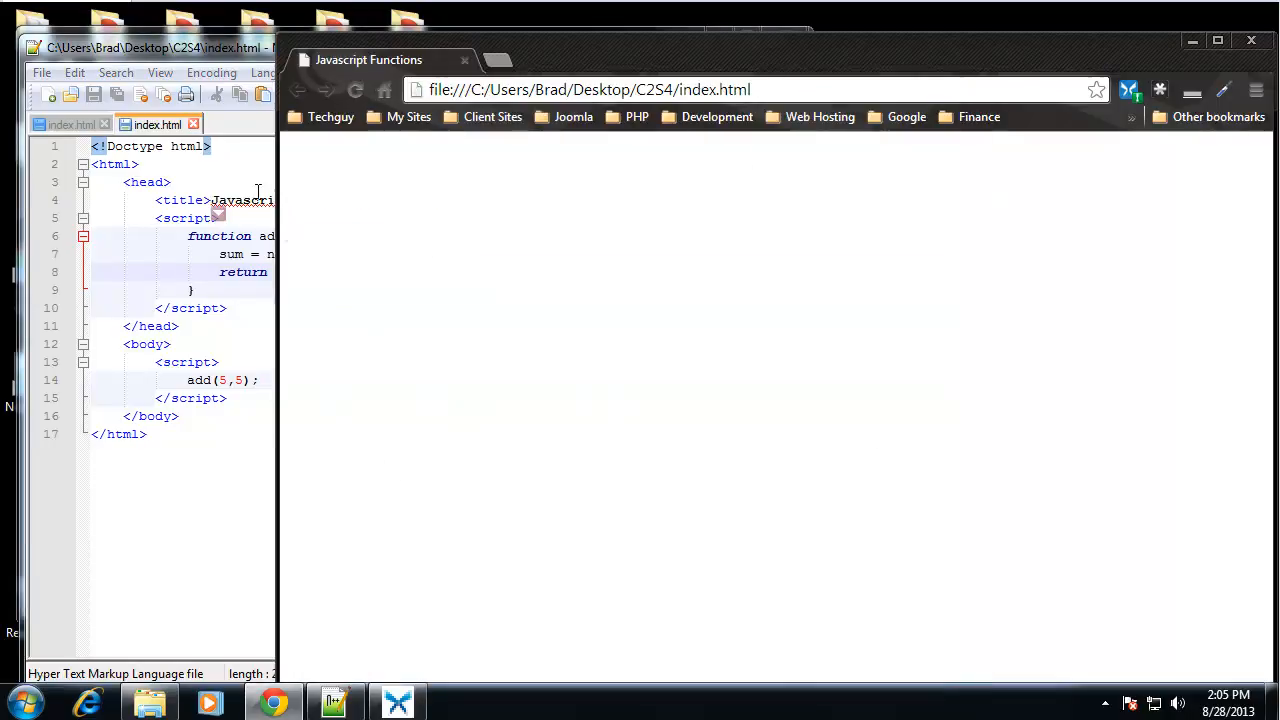
{"action": "left_click", "coordinate": [215, 212]}
{"action": "left_click_drag", "start_coordinate": [220, 272], "coordinate": [287, 276]}
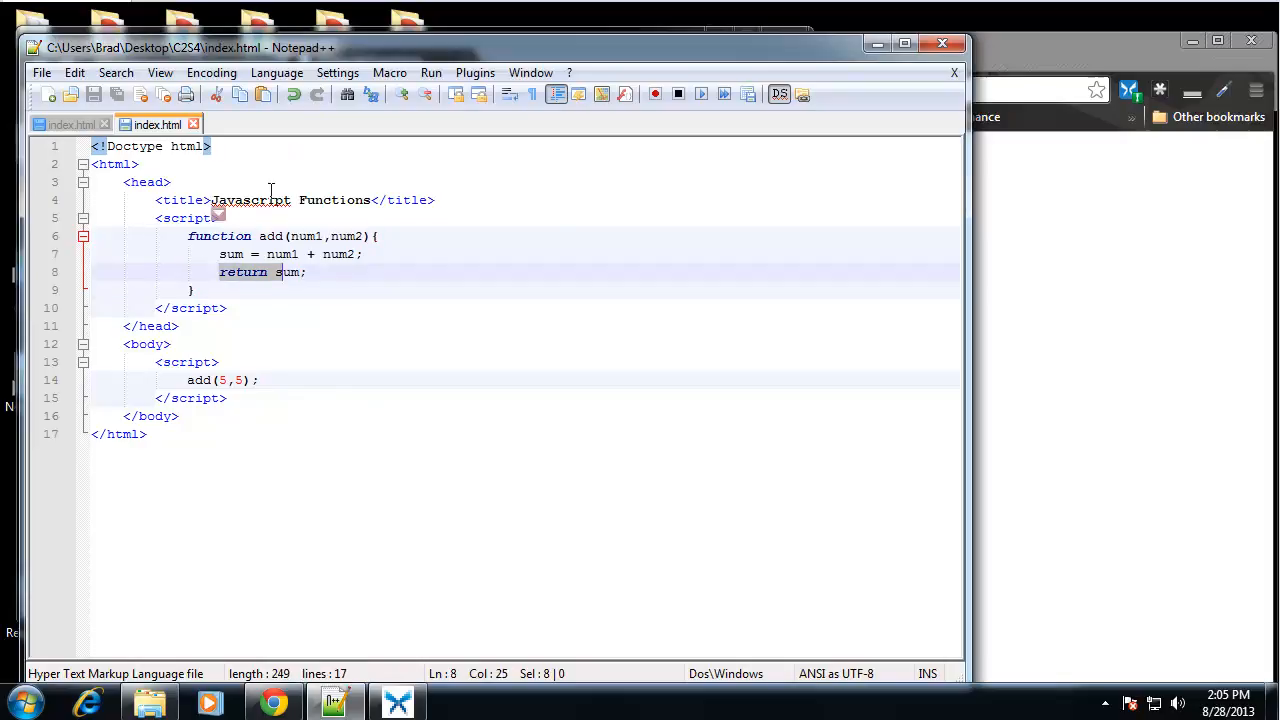
Wrap the call as document.write(add(5,5)) and save index.html.
{"action": "left_click", "coordinate": [184, 382]}
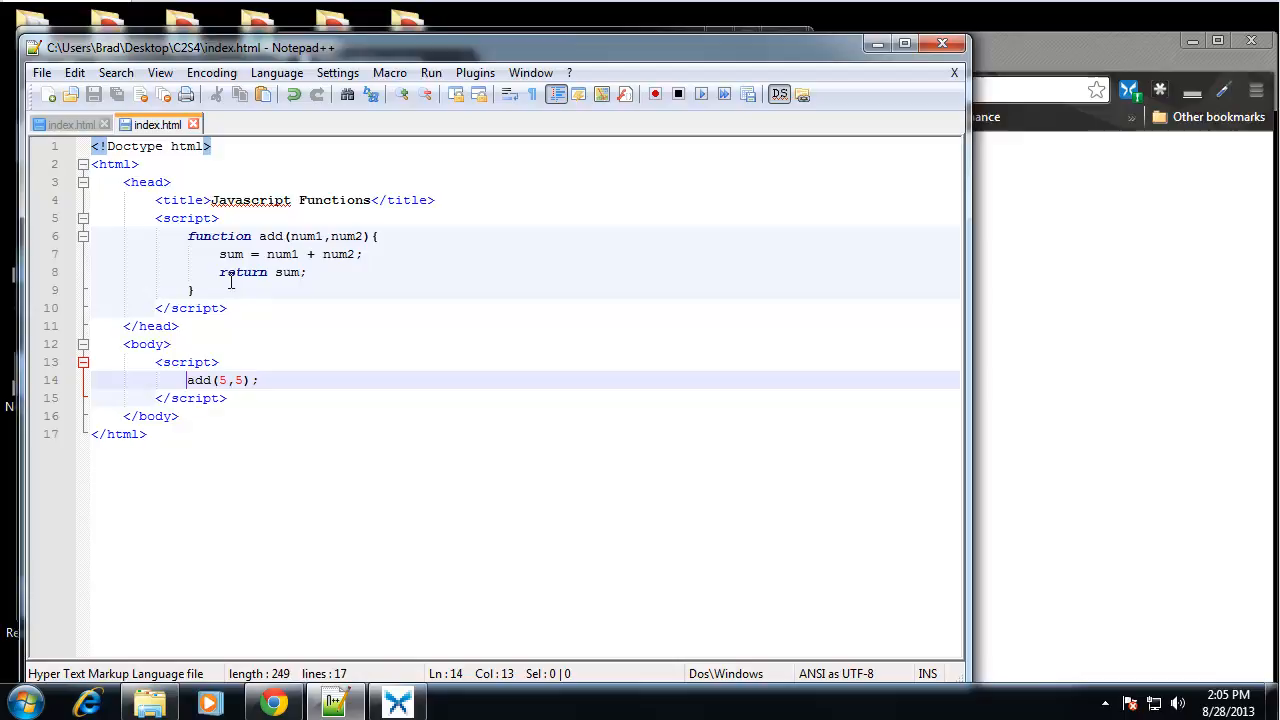
{"action": "left_click_drag", "start_coordinate": [220, 272], "coordinate": [308, 273]}
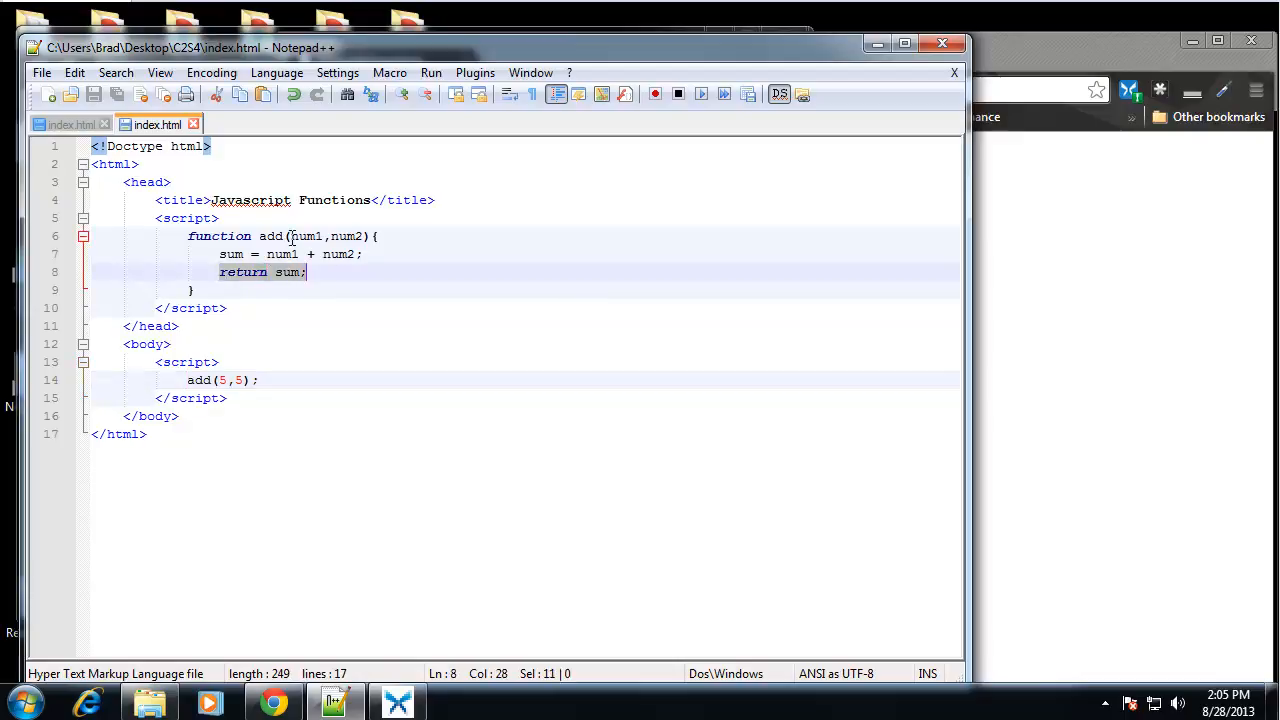
{"action": "left_click", "coordinate": [186, 381]}
{"action": "type", "text": "docu"}
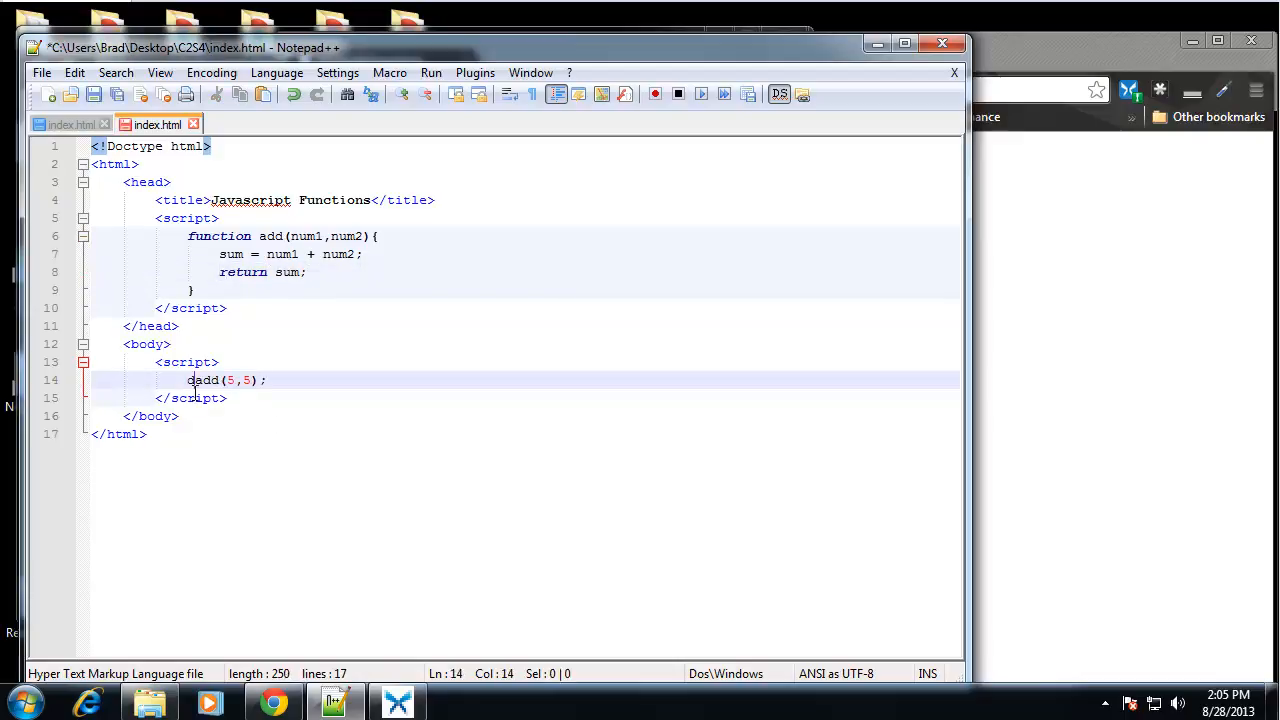
{"action": "type", "text": "ment.write"}
{"action": "type", "text": "("}
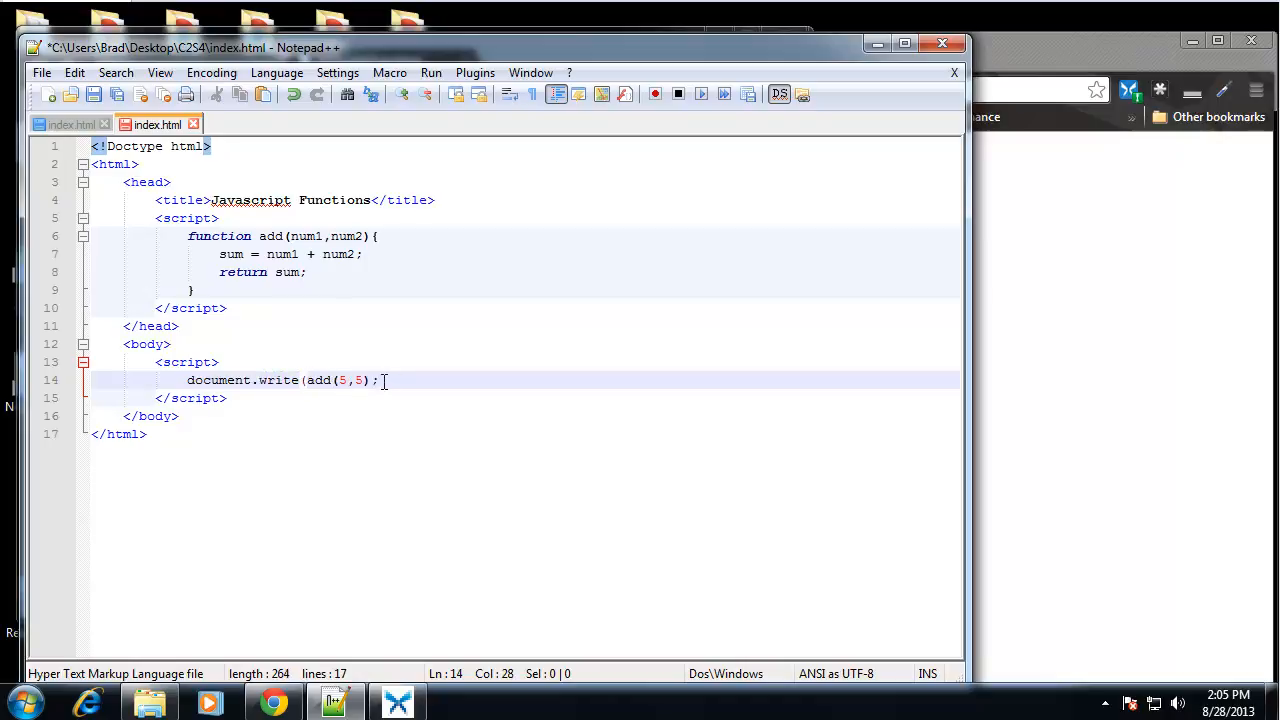
{"action": "left_click", "coordinate": [370, 380]}
{"action": "type", "text": ")"}
{"action": "left_click", "coordinate": [470, 330]}
{"action": "left_click", "coordinate": [428, 380]}
{"action": "key", "text": "ctrl+s"}
Reload Chrome to show the output 10, then return to the editor.
{"action": "left_click", "coordinate": [1140, 375]}
{"action": "key", "text": "F5"}
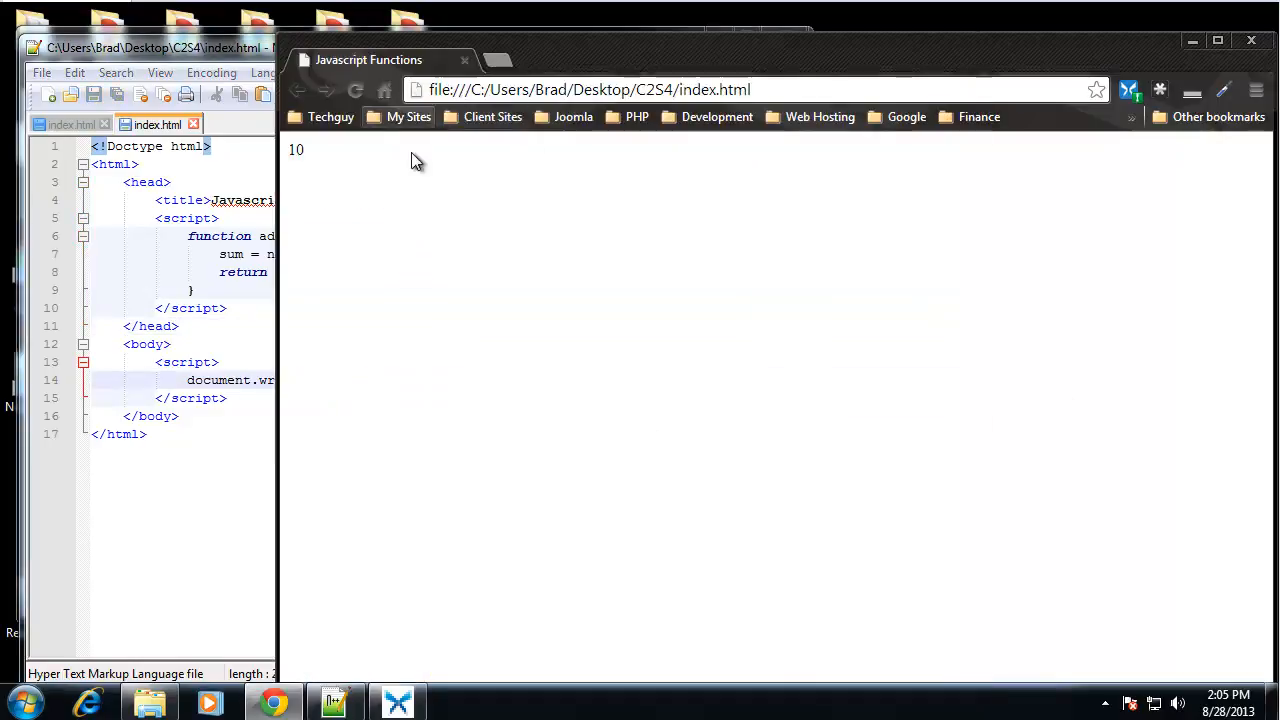
{"action": "left_click", "coordinate": [232, 362]}
Quote both arguments to make add('5','5') and save index.html.
{"action": "double_click", "coordinate": [342, 380]}
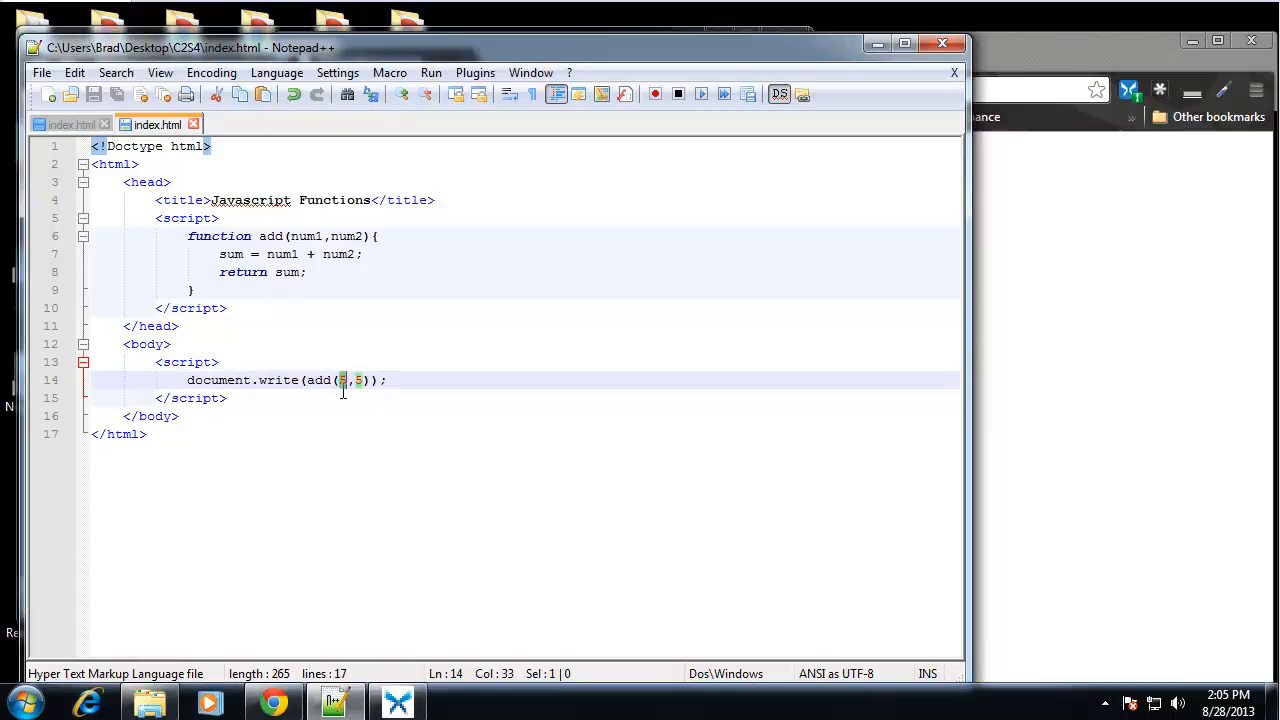
{"action": "left_click", "coordinate": [349, 381]}
{"action": "double_click", "coordinate": [342, 380]}
{"action": "type", "text": "''"}
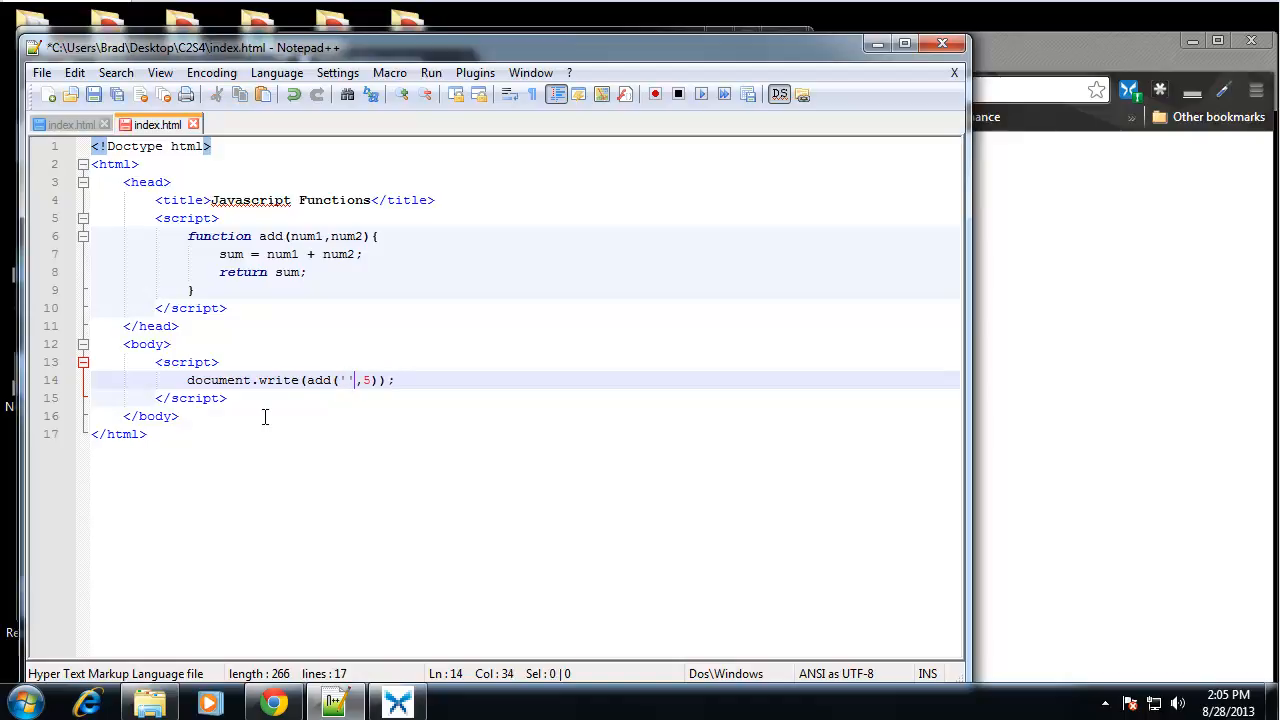
{"action": "key", "text": "Left"}
{"action": "type", "text": "5"}
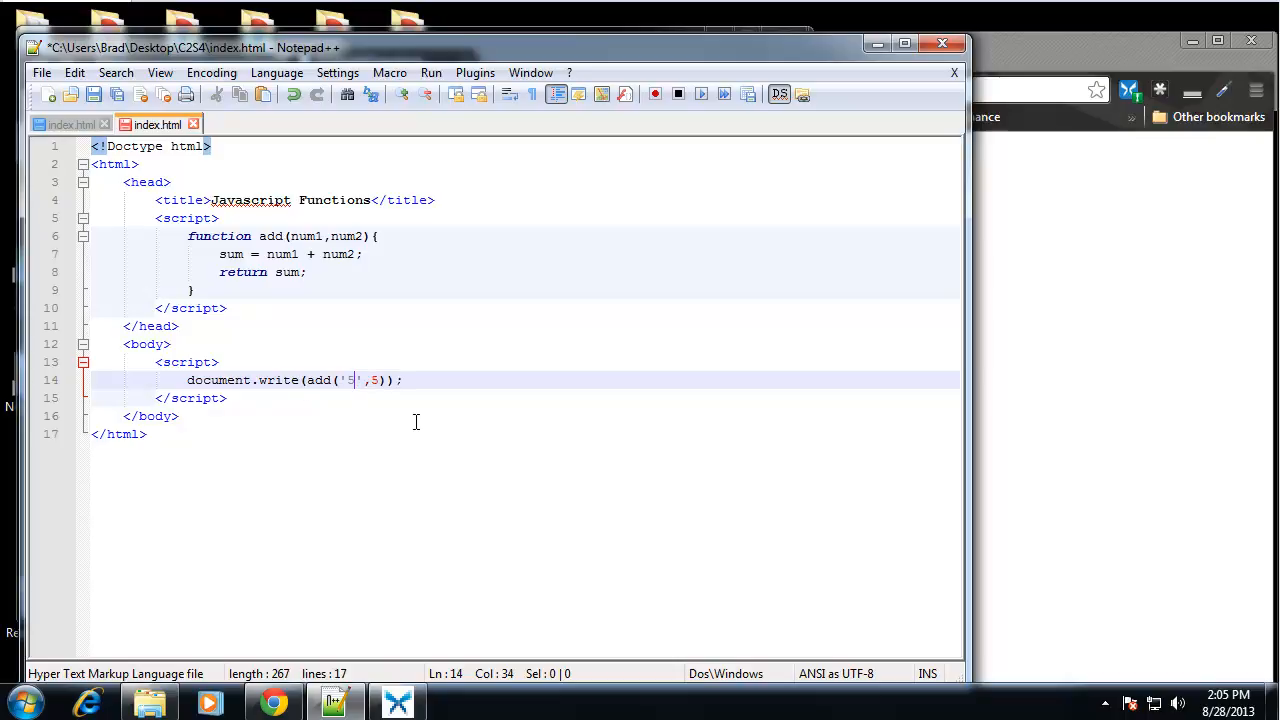
{"action": "left_click", "coordinate": [385, 380]}
{"action": "key", "text": "BackSpace"}
{"action": "type", "text": "'5'"}
{"action": "key", "text": "ctrl+s"}
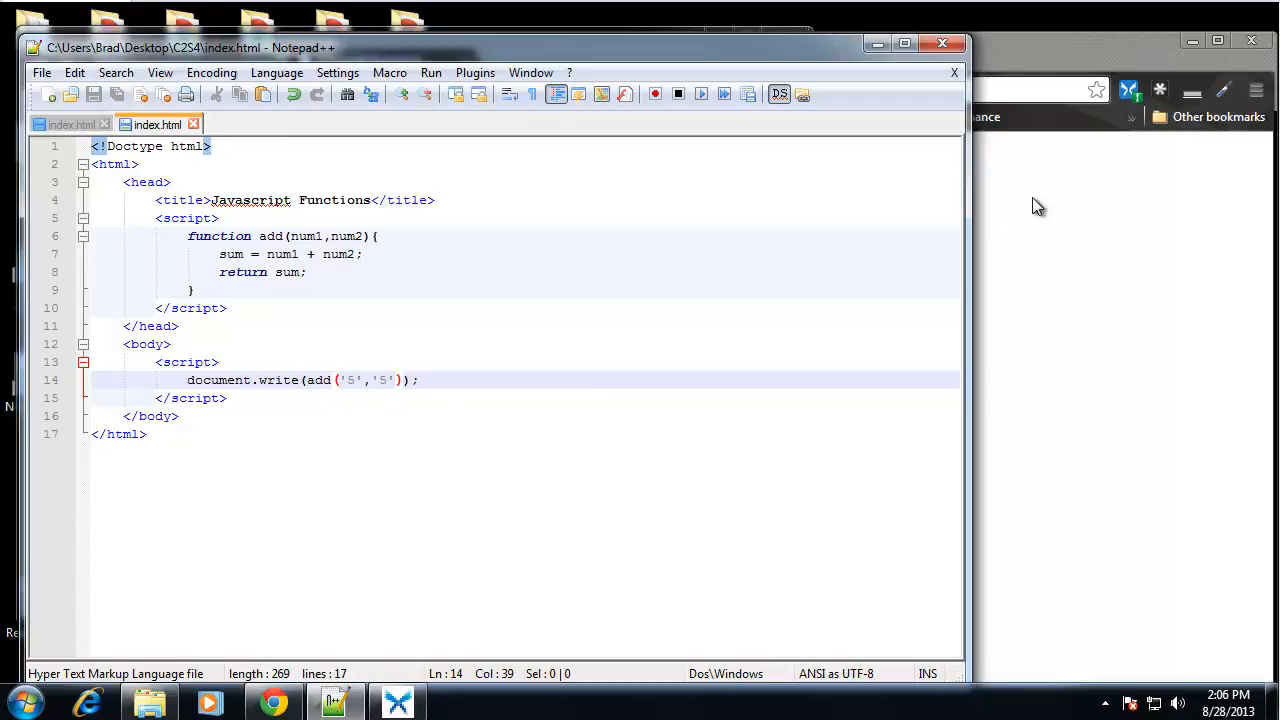
Reload Chrome to show the string result 55.
{"action": "left_click", "coordinate": [1032, 197]}
{"action": "left_click", "coordinate": [356, 91]}
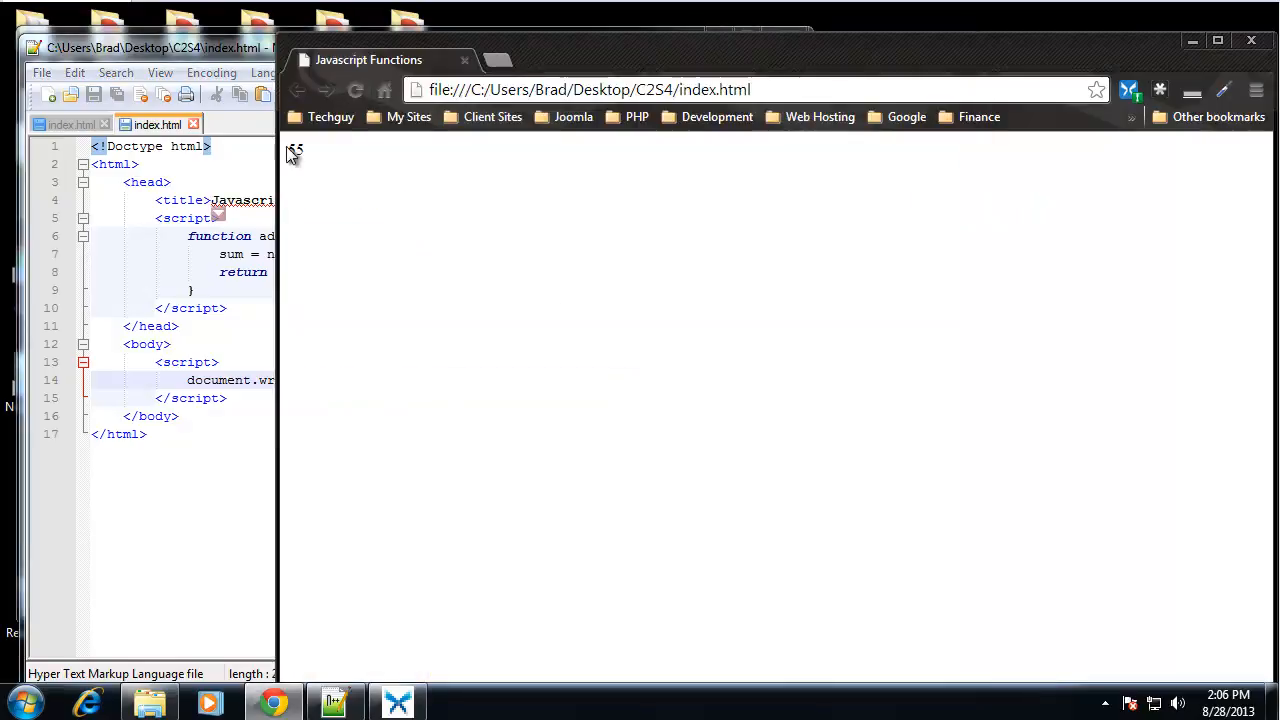
Bring Notepad++ with document.write(add('5','5')) back in front of Chrome.
{"action": "left_click", "coordinate": [245, 382]}
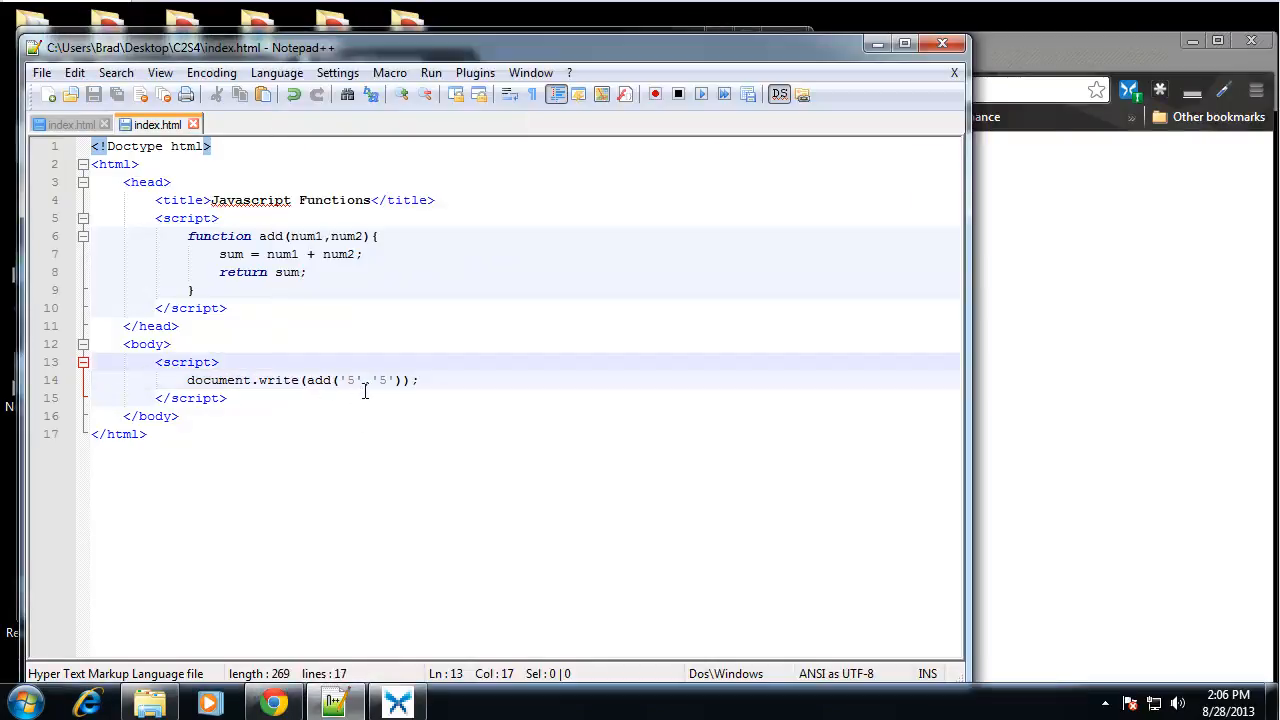